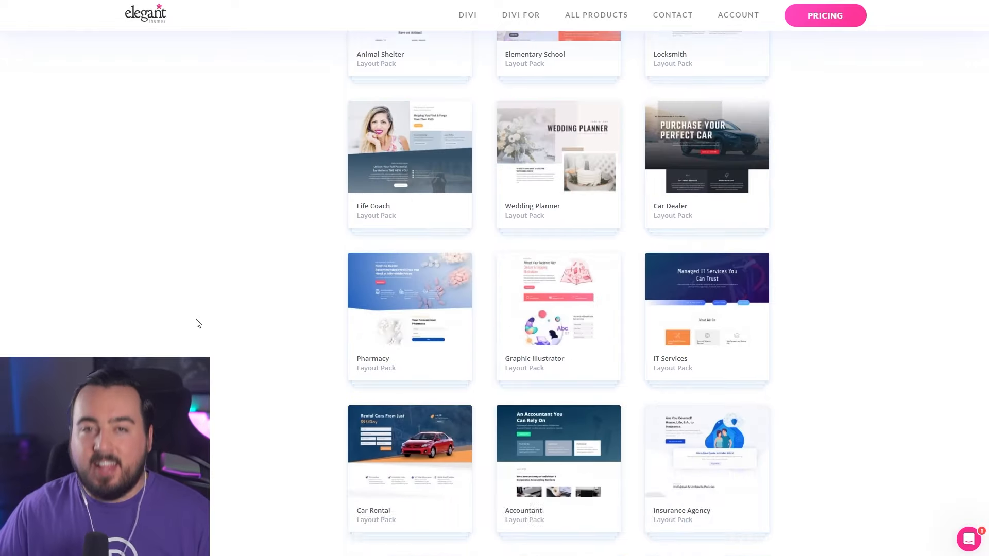
Open the members account area on the Elegant Themes website
{"action": "scroll", "coordinate": [236, 336], "scroll_direction": "down", "scroll_amount": 15}
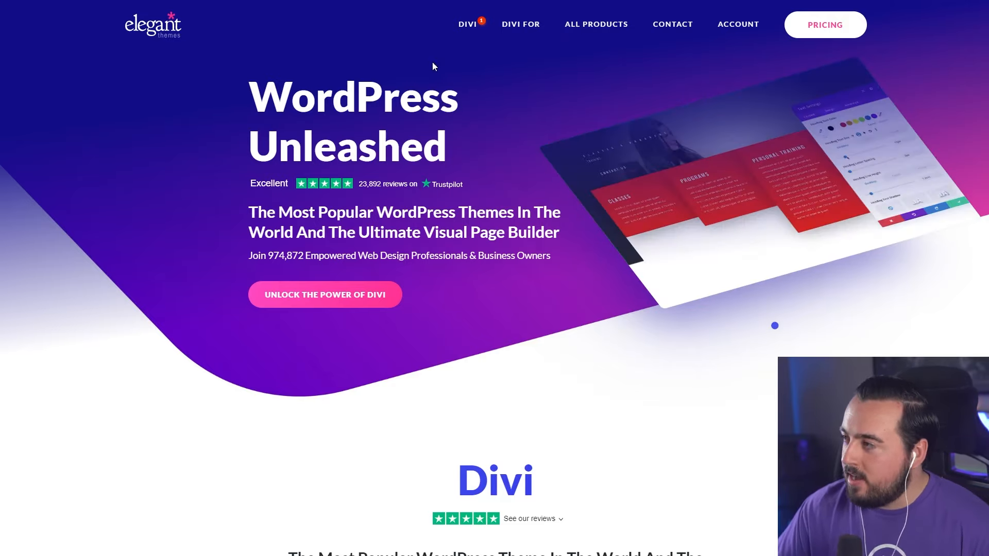
{"action": "mouse_move", "coordinate": [751, 26]}
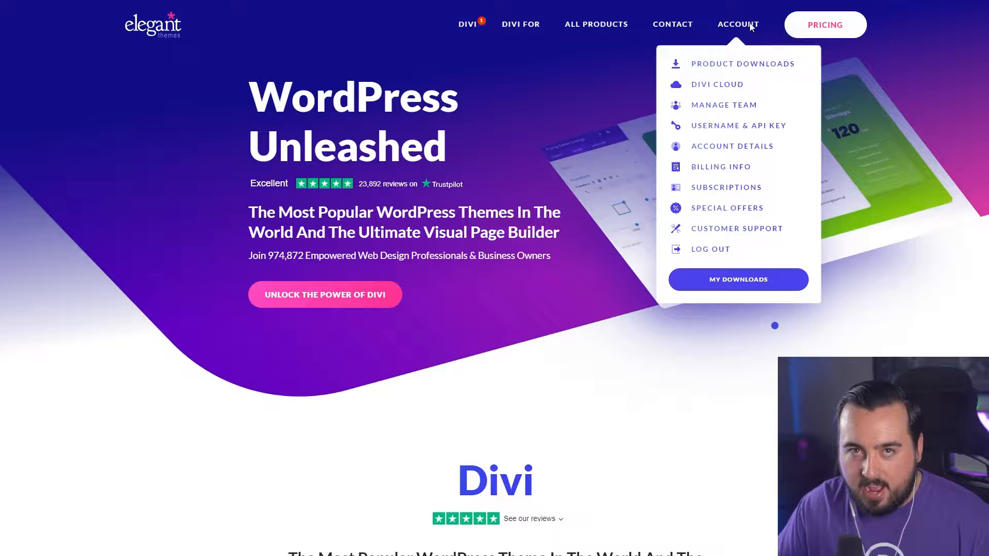
{"action": "left_click", "coordinate": [751, 27]}
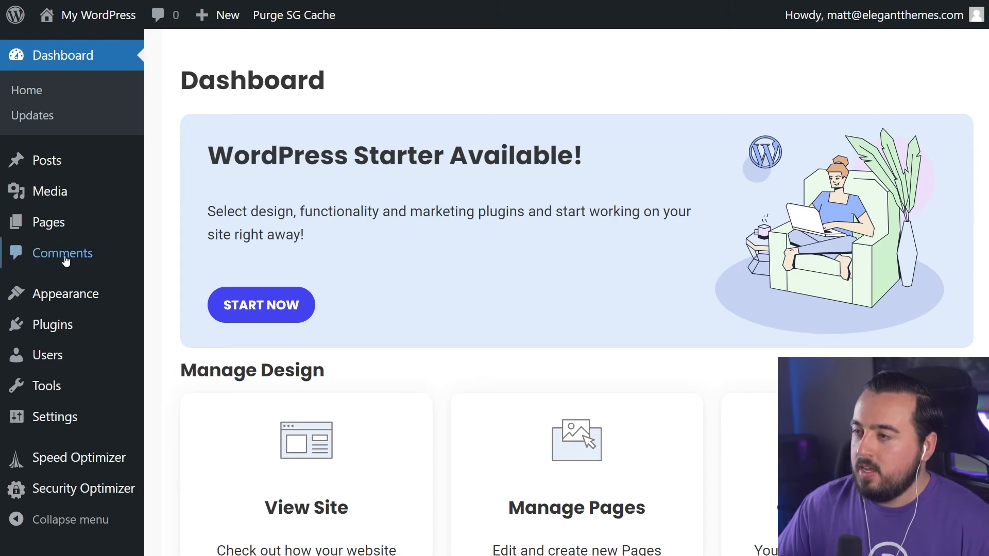
Switch to the WordPress dashboard and open the page for adding a new theme
{"action": "mouse_move", "coordinate": [48, 289]}
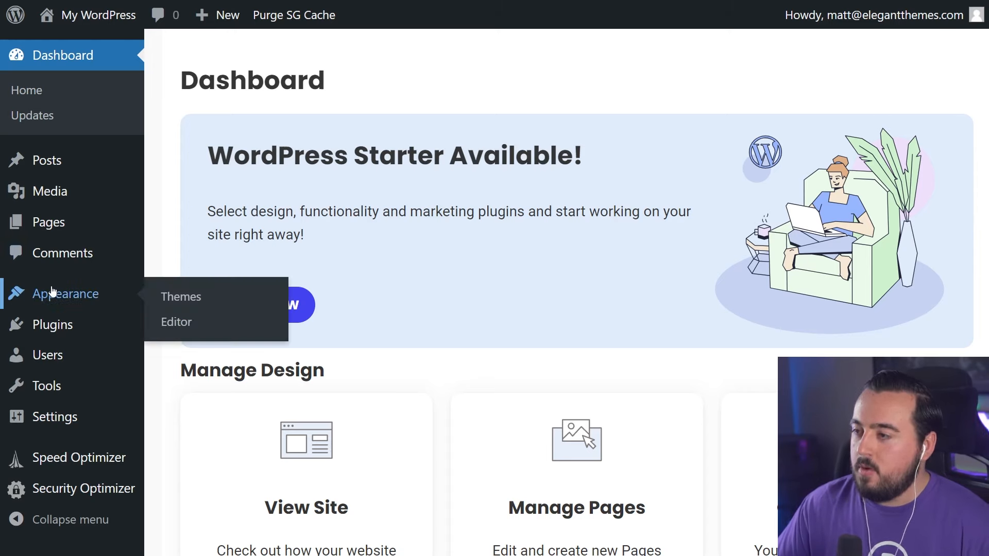
{"action": "left_click", "coordinate": [169, 295]}
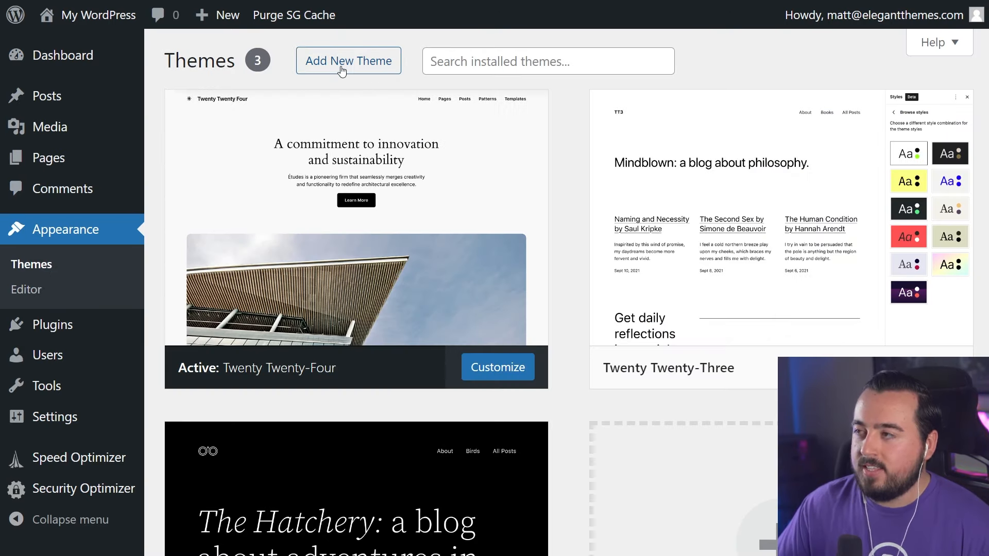
{"action": "left_click", "coordinate": [341, 70]}
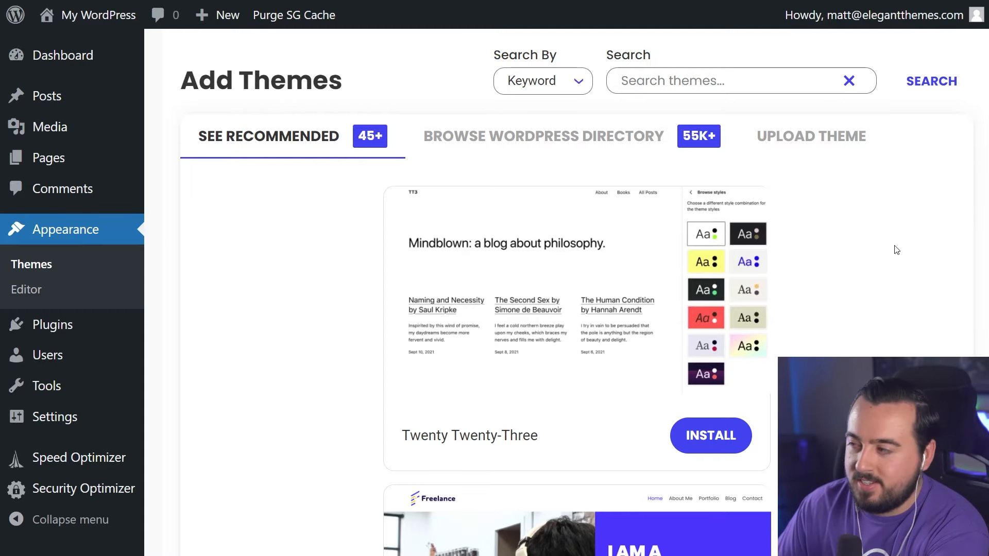
{"action": "key", "text": "ctrl+minus"}
{"action": "key", "text": "ctrl+minus"}
{"action": "key", "text": "ctrl+minus"}
{"action": "key", "text": "ctrl+minus"}
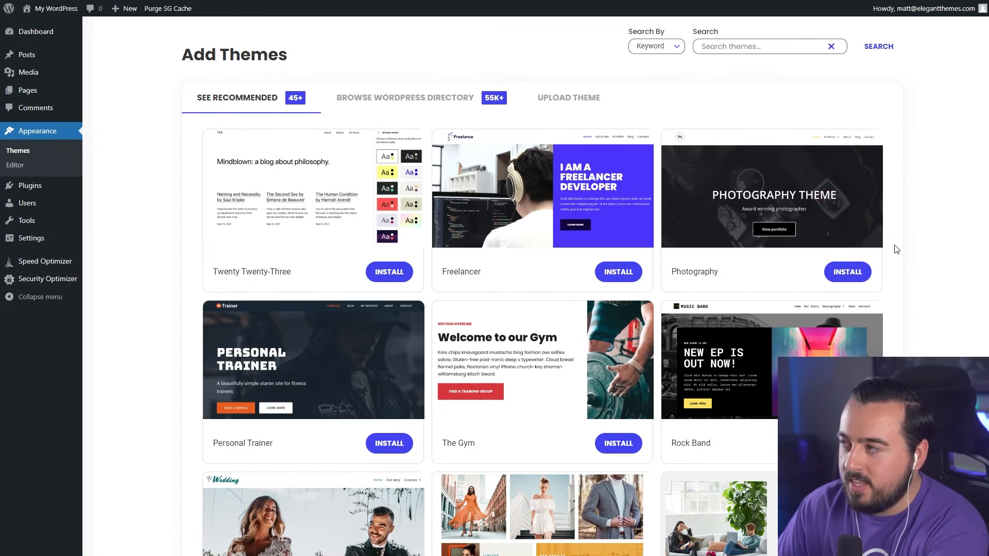
{"action": "key", "text": "ctrl+plus"}
{"action": "key", "text": "ctrl+plus"}
{"action": "key", "text": "ctrl+plus"}
{"action": "key", "text": "ctrl+plus"}
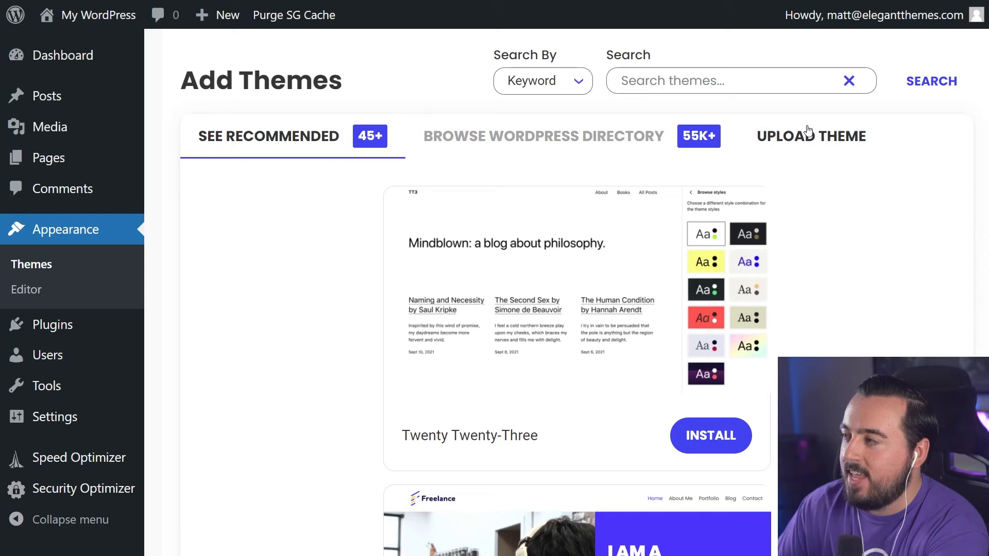
Install the Divi theme from the uploaded file Divi (8).zip and activate it
{"action": "left_click", "coordinate": [809, 133]}
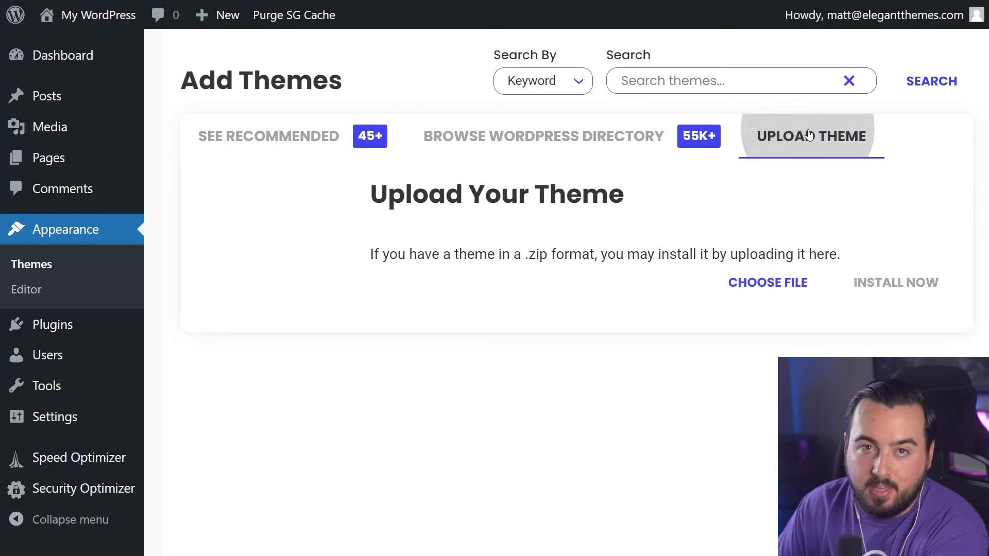
{"action": "left_click", "coordinate": [781, 294]}
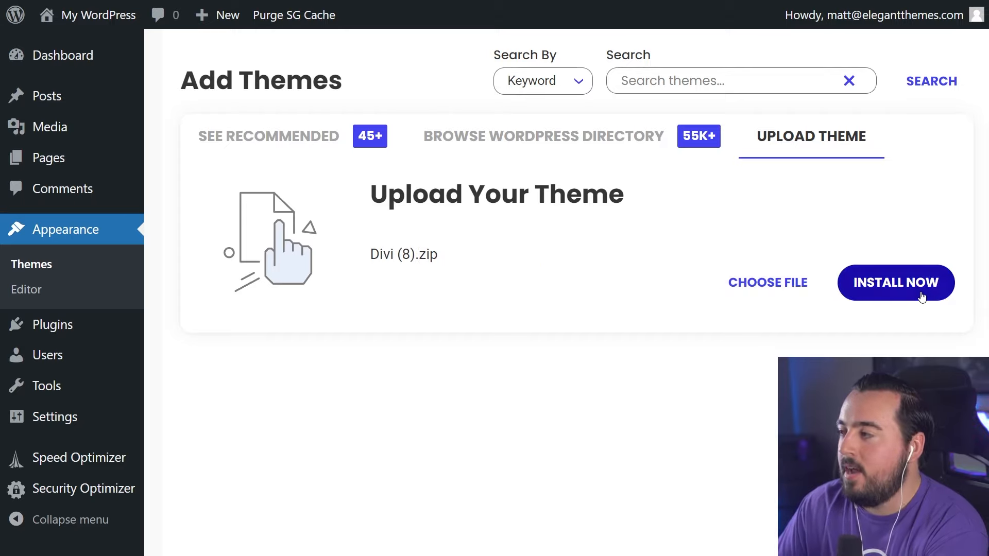
{"action": "left_click", "coordinate": [921, 295]}
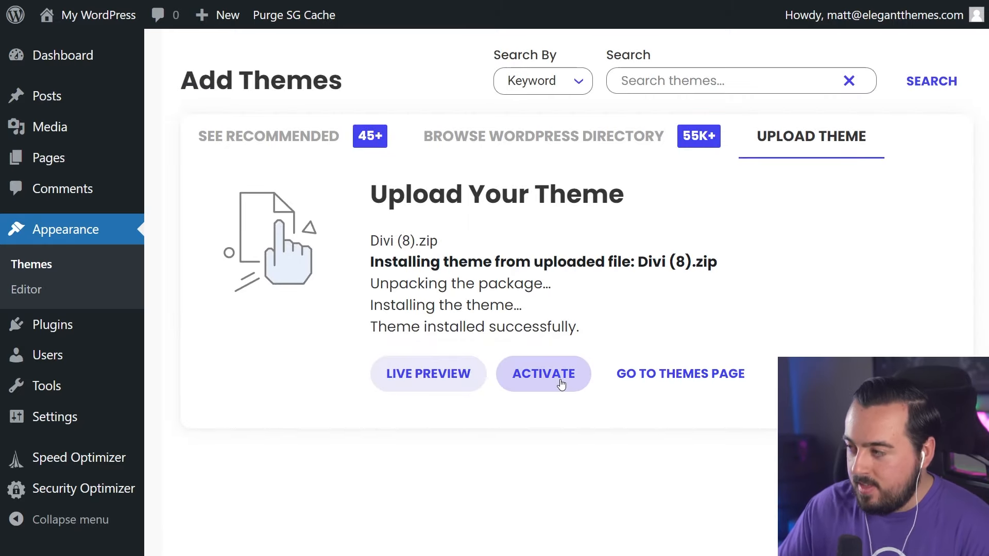
{"action": "left_click", "coordinate": [561, 385]}
{"action": "left_click_drag", "start_coordinate": [177, 112], "coordinate": [267, 114]}
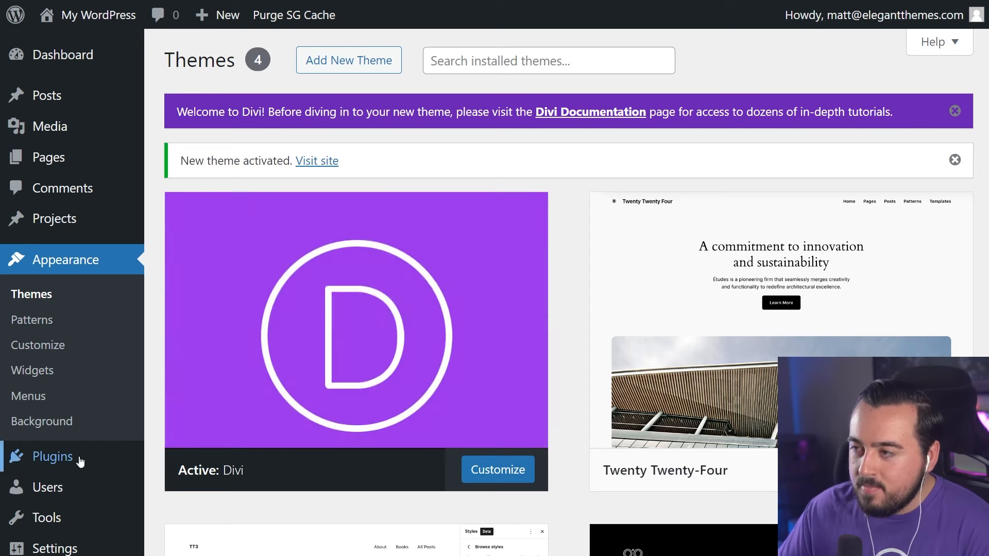
Open the update credentials section of the Divi theme options
{"action": "scroll", "coordinate": [83, 489], "scroll_direction": "down", "scroll_amount": 7}
{"action": "mouse_move", "coordinate": [32, 517]}
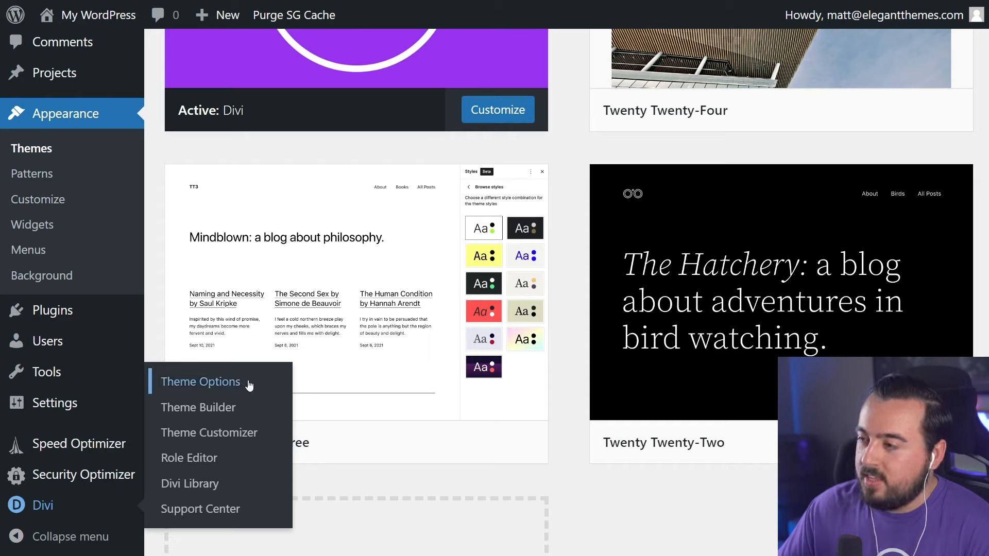
{"action": "left_click", "coordinate": [230, 382]}
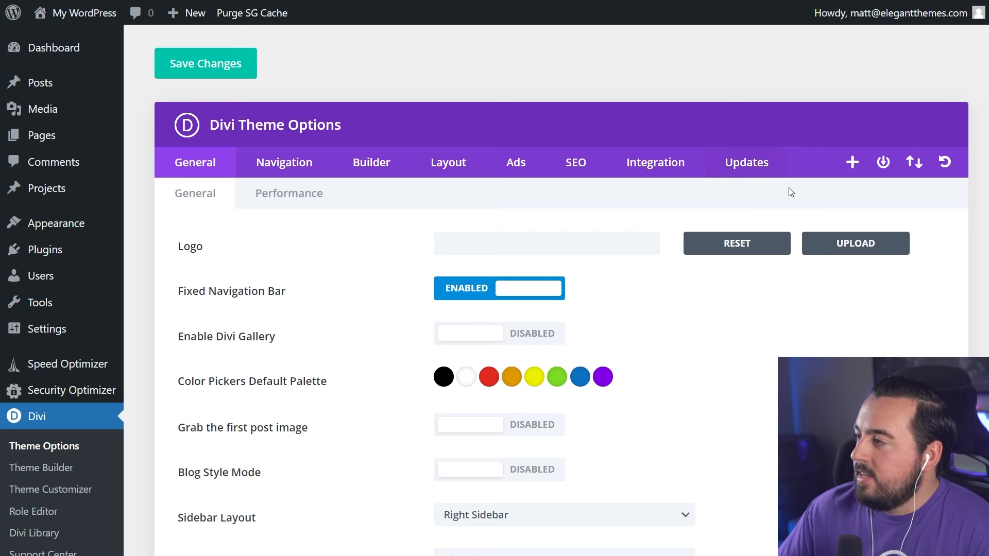
{"action": "left_click", "coordinate": [756, 168]}
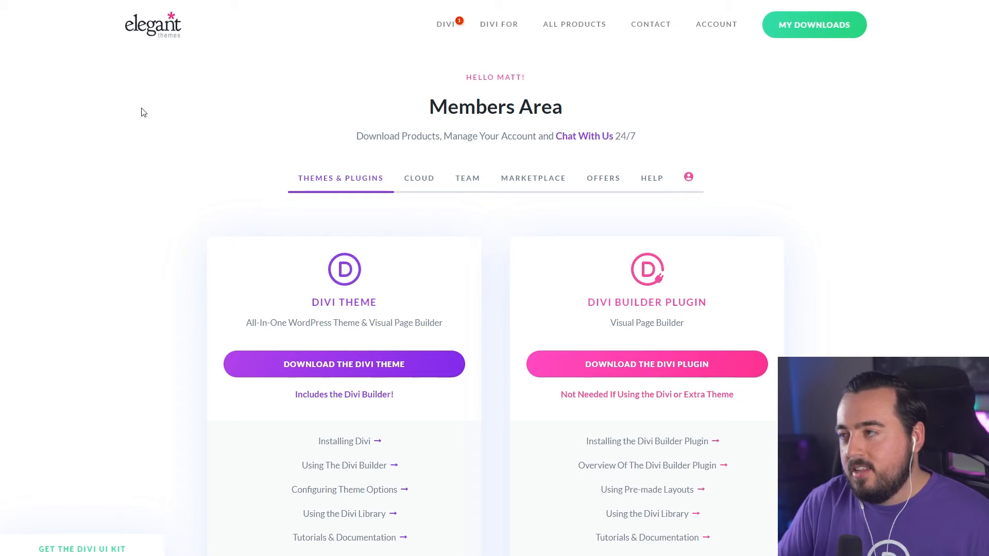
Copy the account username from the Elegant Themes account and paste it into the Divi theme's Username field
{"action": "mouse_move", "coordinate": [726, 33]}
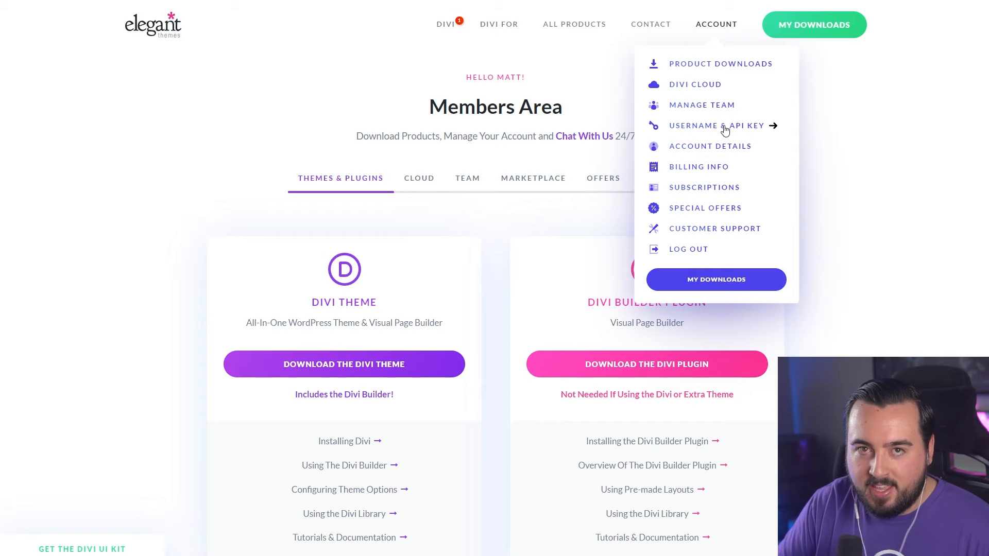
{"action": "left_click", "coordinate": [726, 129]}
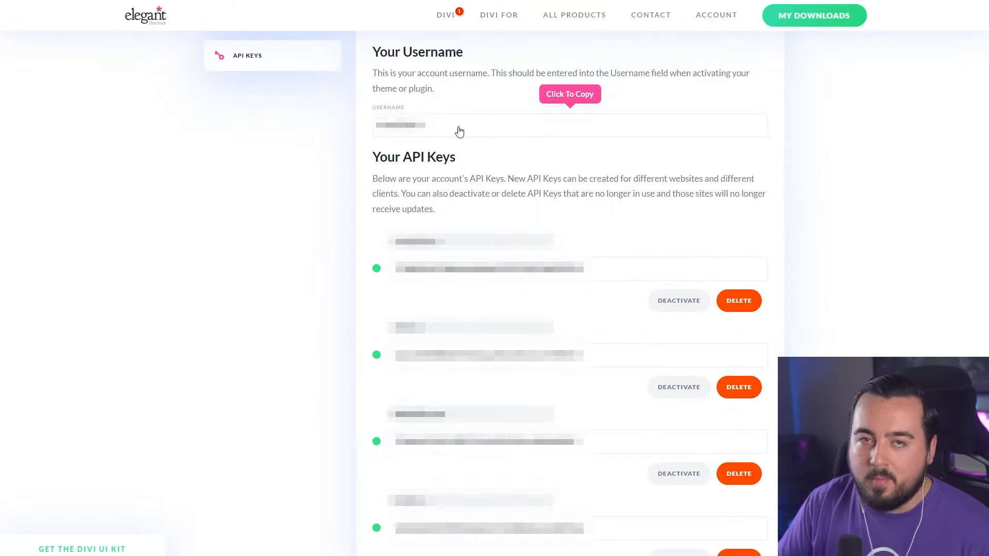
{"action": "left_click", "coordinate": [493, 133]}
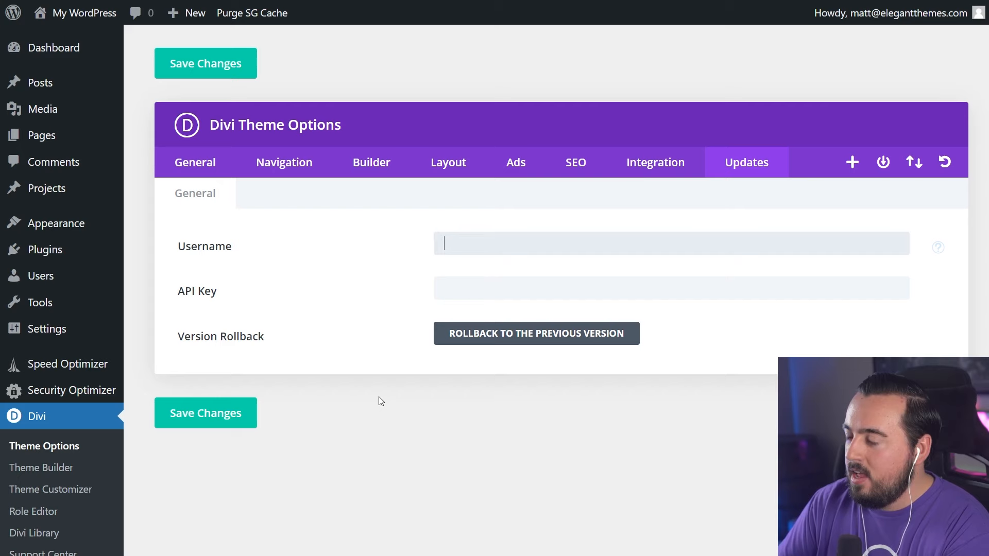
{"action": "key", "text": "ctrl+v"}
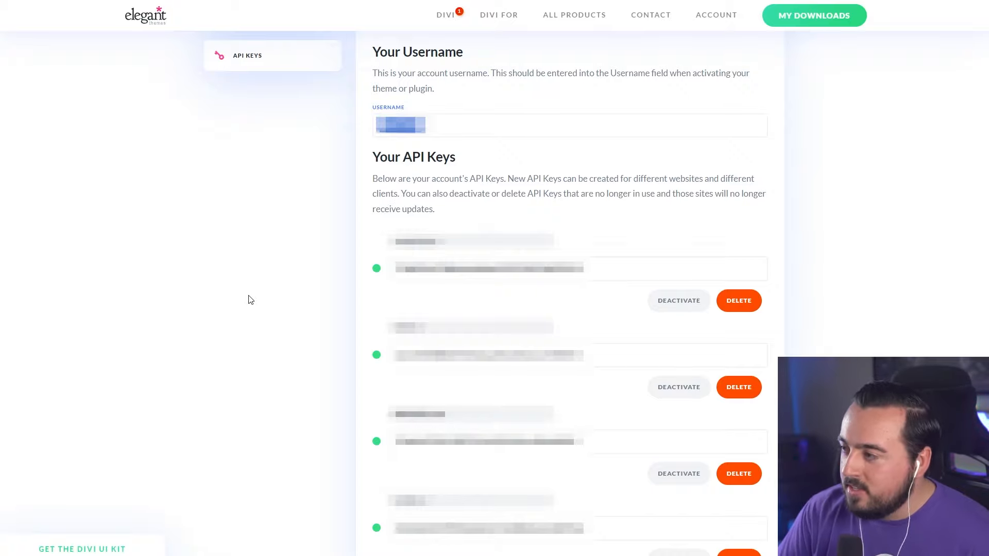
Generate a new API key in the Elegant Themes account and label it SiteGround
{"action": "scroll", "coordinate": [546, 304], "scroll_direction": "down", "scroll_amount": 10}
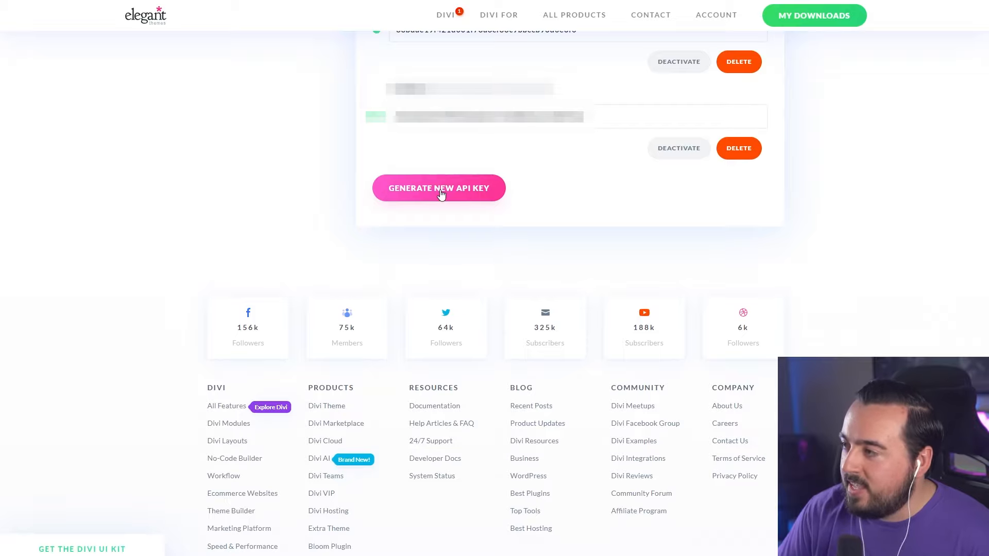
{"action": "left_click", "coordinate": [442, 194]}
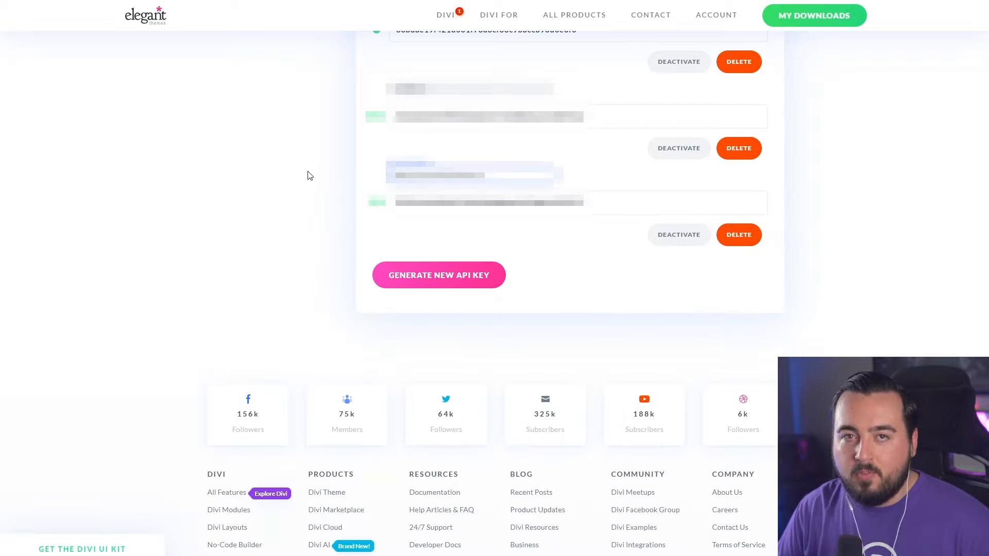
{"action": "left_click", "coordinate": [452, 173]}
{"action": "type", "text": "SiteGround"}
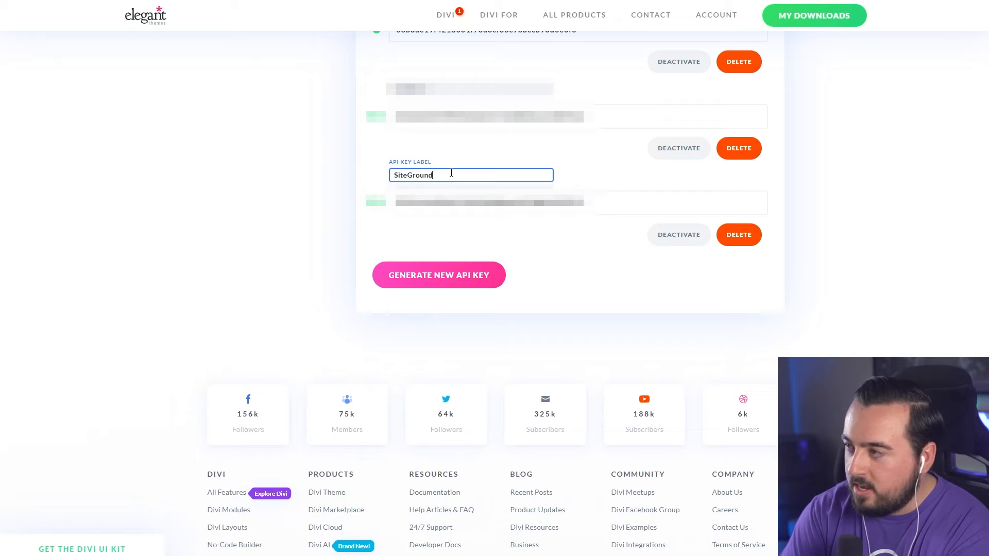
{"action": "key", "text": "Return"}
Copy the new API key into the API Key field of the Divi theme options and save the changes
{"action": "left_click", "coordinate": [578, 202]}
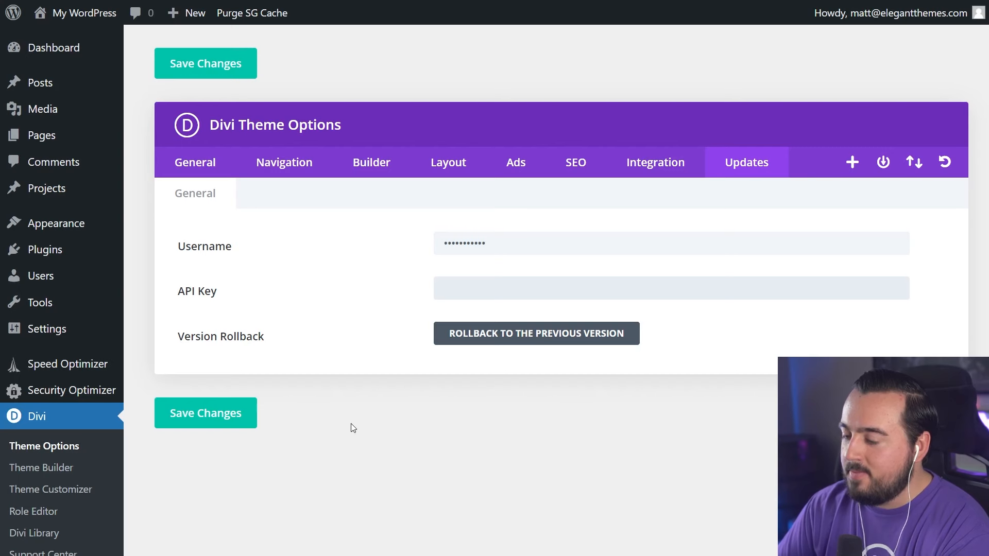
{"action": "key", "text": "ctrl+v"}
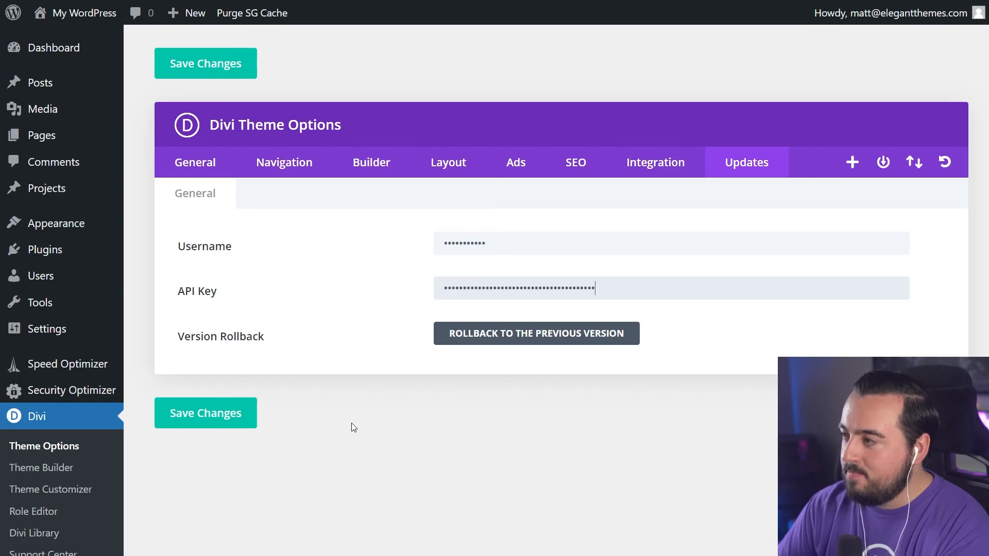
{"action": "left_click", "coordinate": [215, 417]}
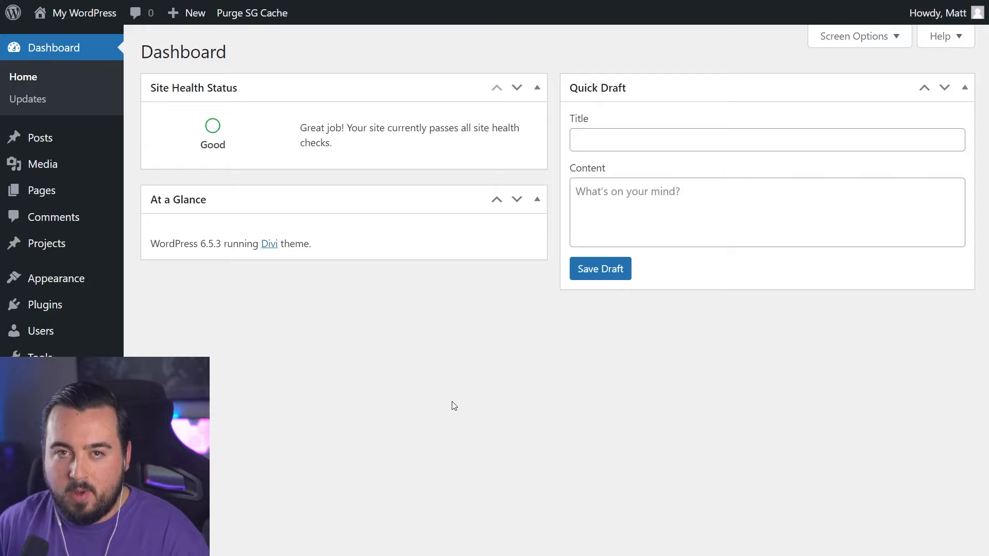
In the WordPress general settings, set the site title to "Divi Coffee Shop" and the tagline to "Fuel Your Day the Divi Way"
{"action": "mouse_move", "coordinate": [42, 384]}
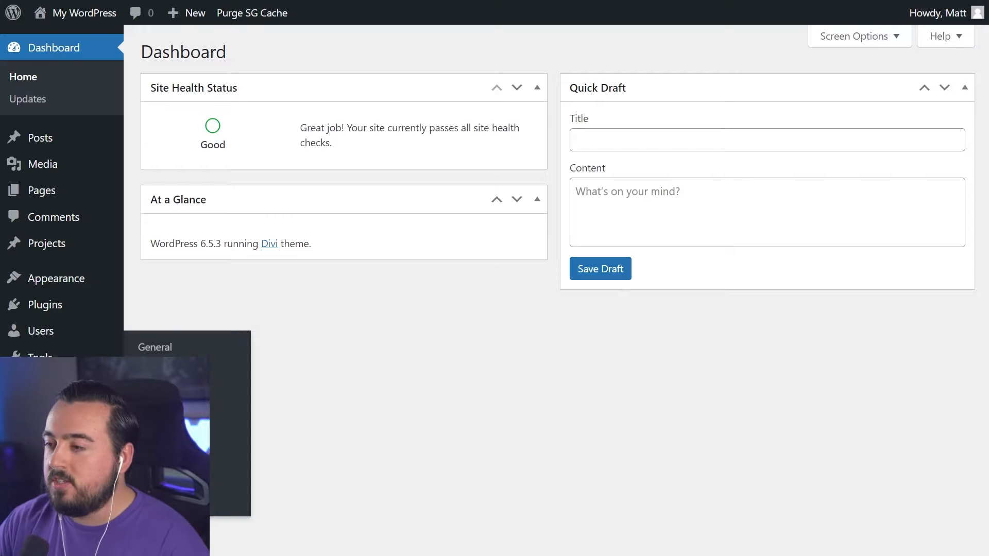
{"action": "left_click", "coordinate": [180, 345]}
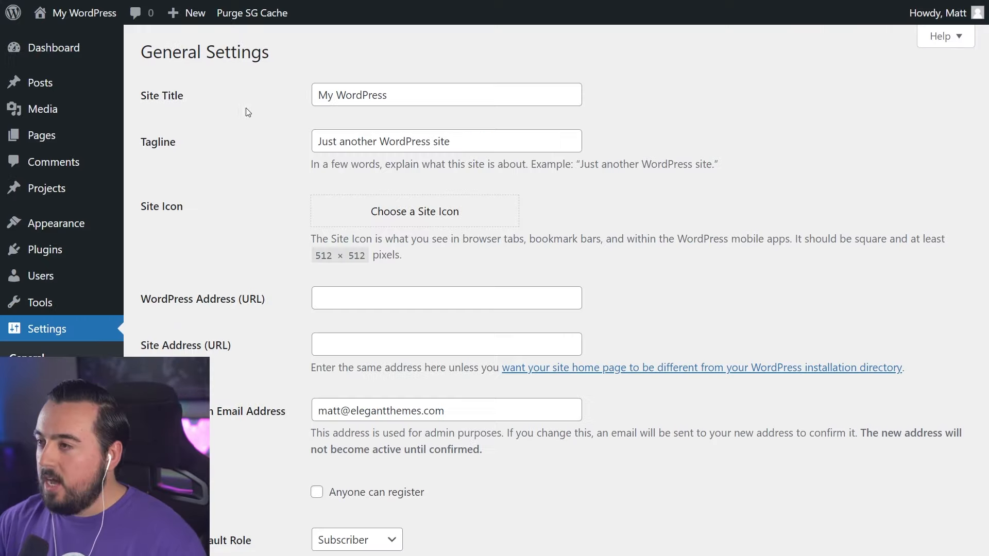
{"action": "left_click_drag", "start_coordinate": [390, 95], "coordinate": [256, 134]}
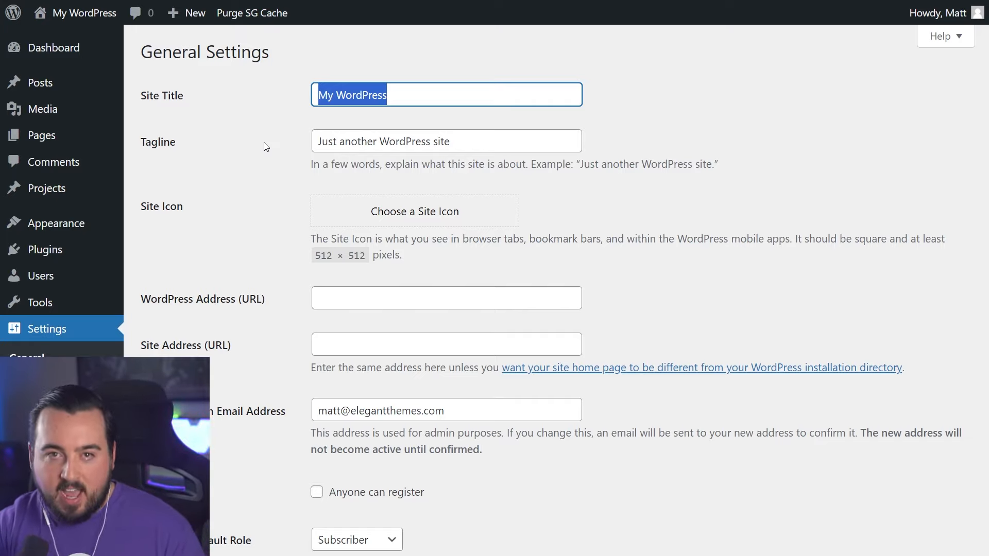
{"action": "type", "text": "Divi Coffee"}
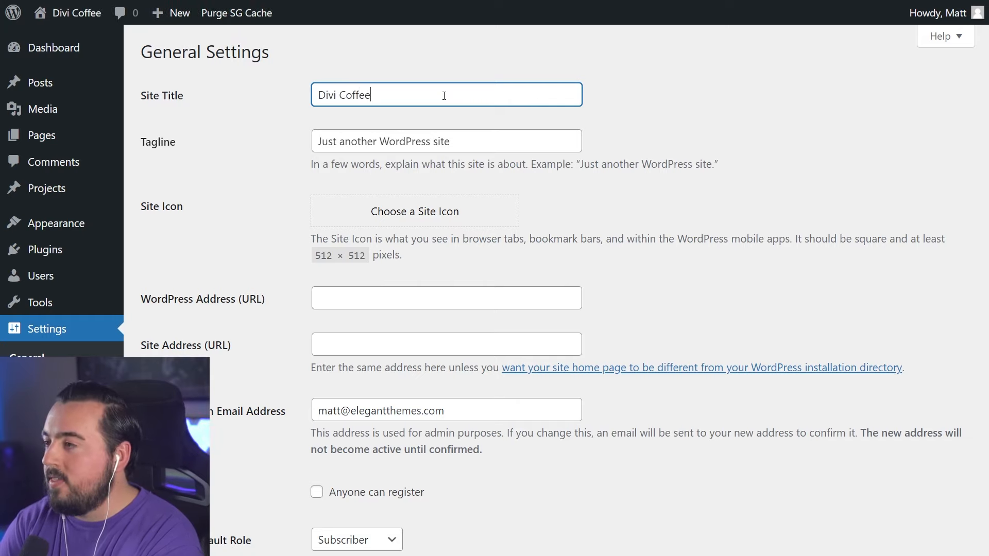
{"action": "type", "text": " Shop"}
{"action": "key", "text": "Tab"}
{"action": "type", "text": "Fue"}
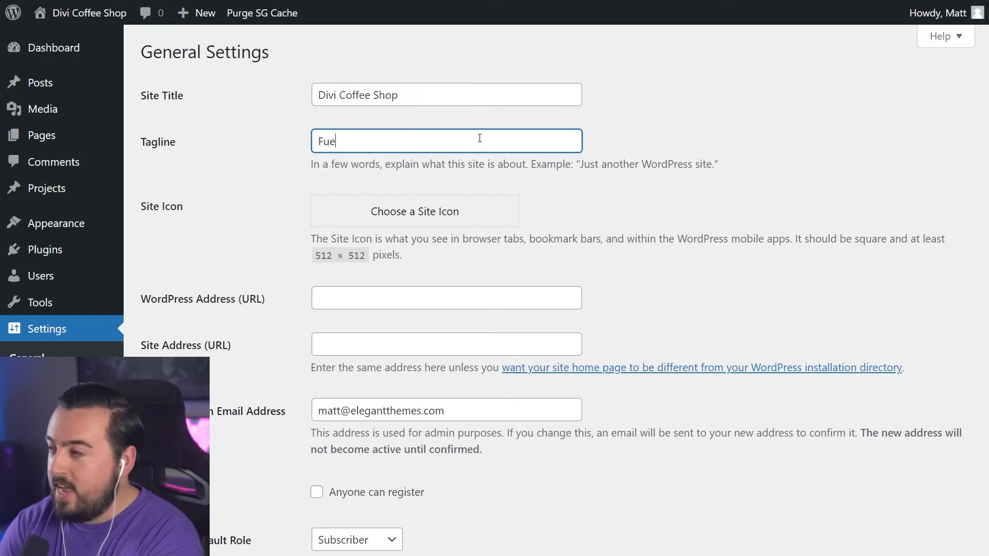
{"action": "type", "text": "l Your Day "}
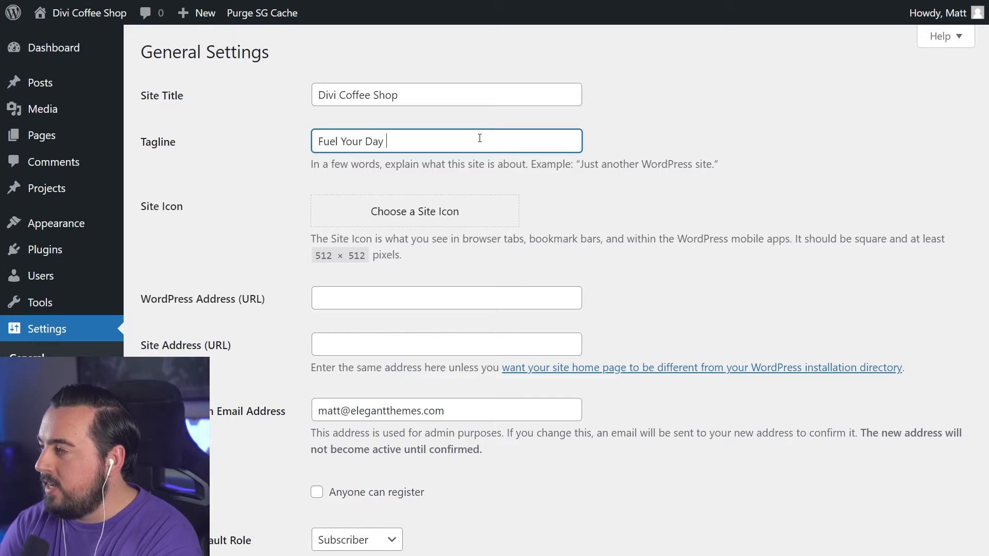
{"action": "type", "text": "the Divi Way"}
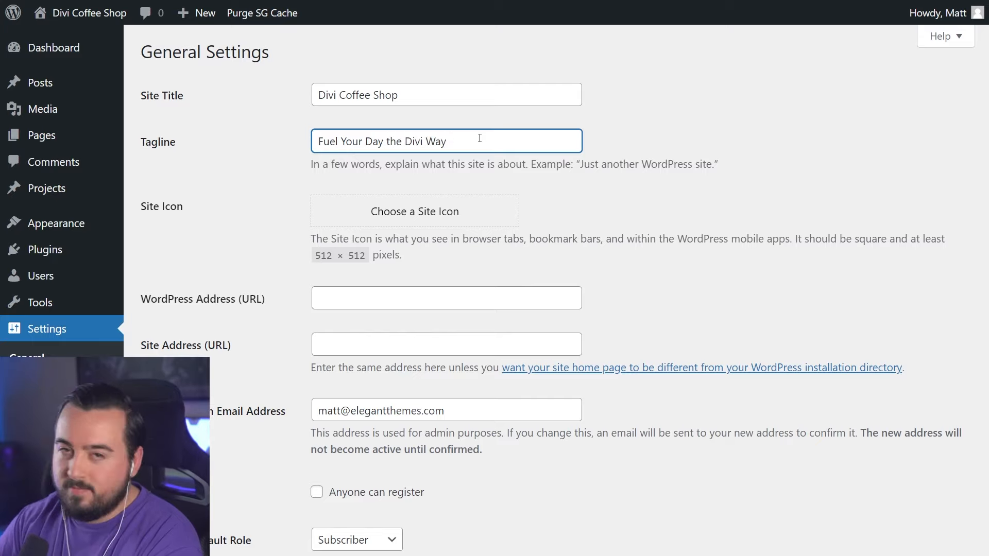
Review the timezone, date and time options in the general settings, and the comment options in the discussion settings
{"action": "scroll", "coordinate": [679, 195], "scroll_direction": "down", "scroll_amount": 10}
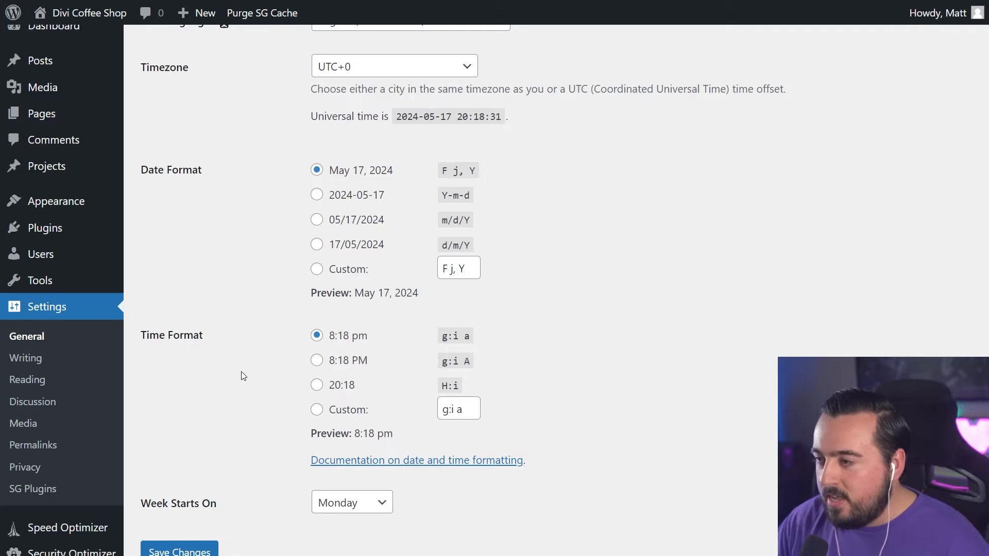
{"action": "left_click", "coordinate": [59, 411]}
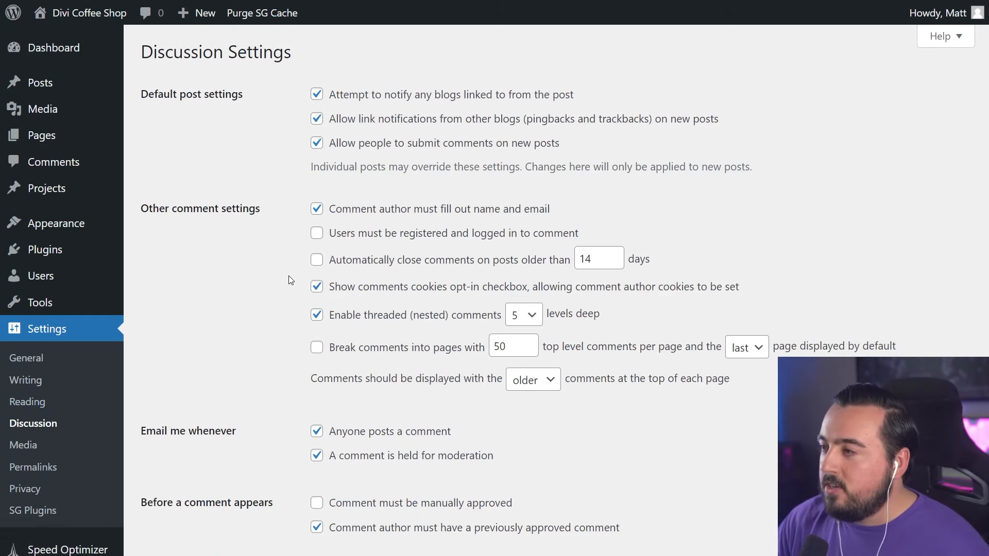
{"action": "scroll", "coordinate": [289, 279], "scroll_direction": "down", "scroll_amount": 6}
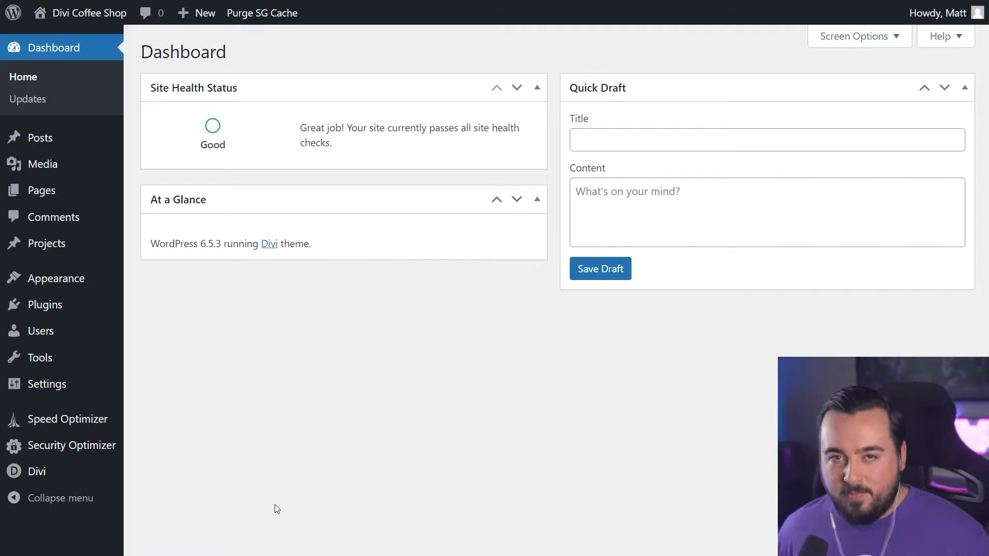
Review the general, navigation, builder and layout settings in the Divi theme options
{"action": "mouse_move", "coordinate": [16, 473]}
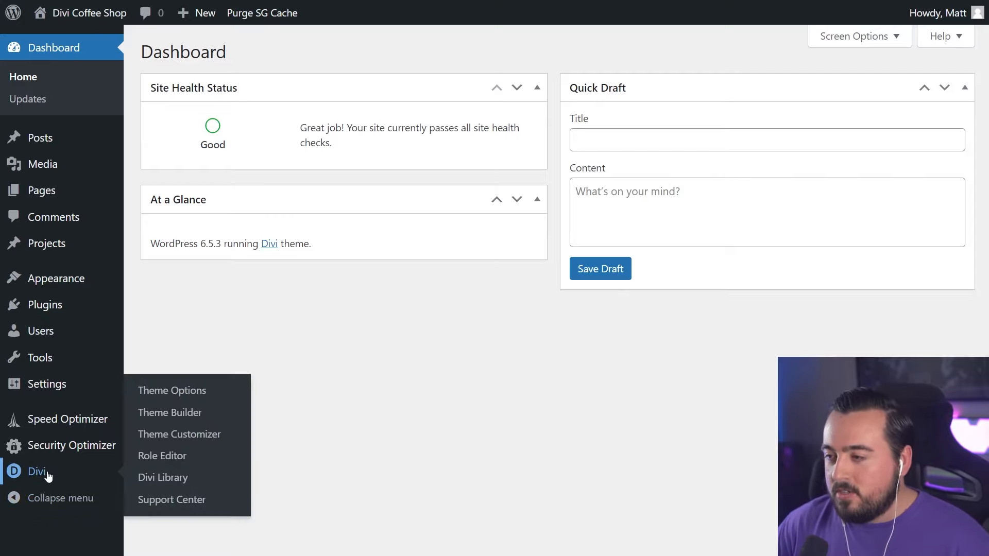
{"action": "left_click", "coordinate": [197, 389]}
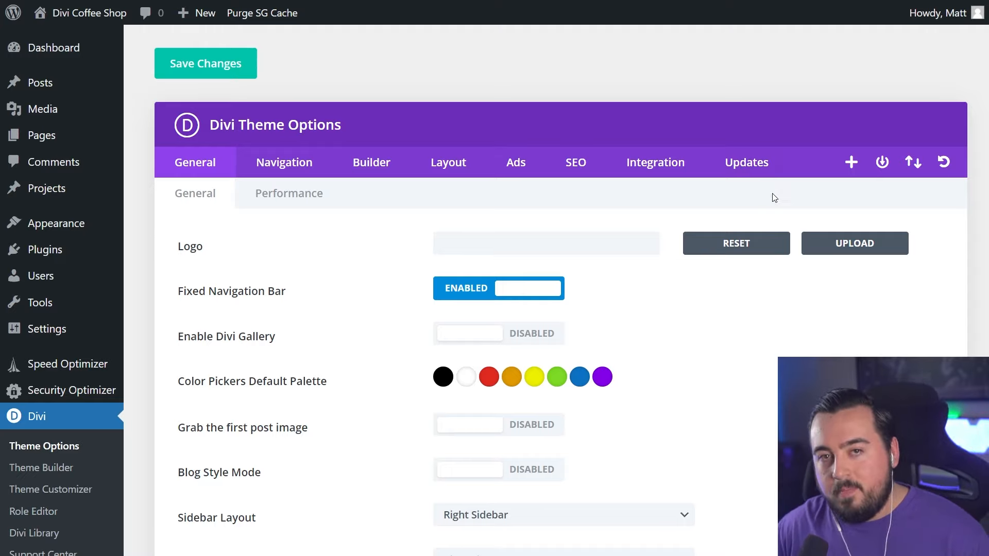
{"action": "scroll", "coordinate": [774, 198], "scroll_direction": "down", "scroll_amount": 13}
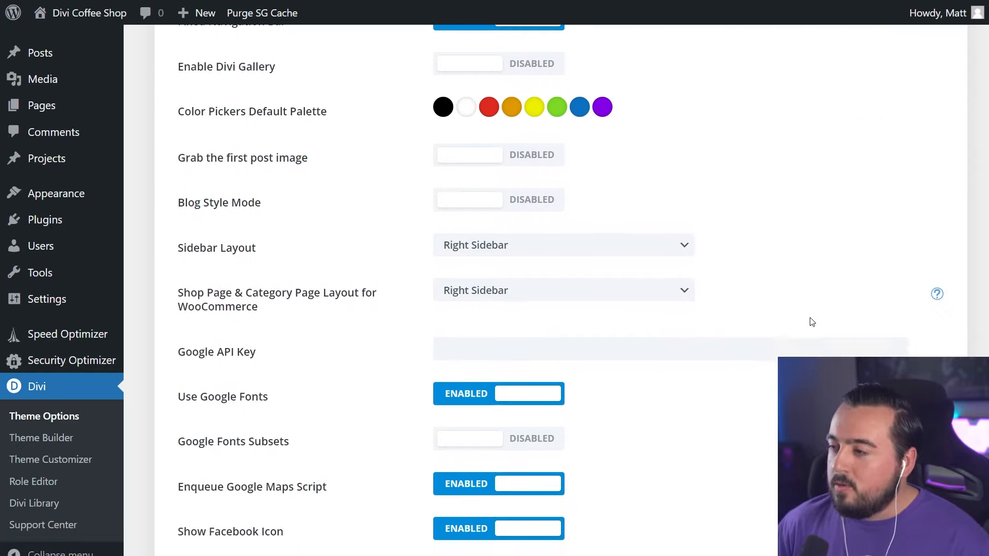
{"action": "scroll", "coordinate": [807, 322], "scroll_direction": "down", "scroll_amount": 7}
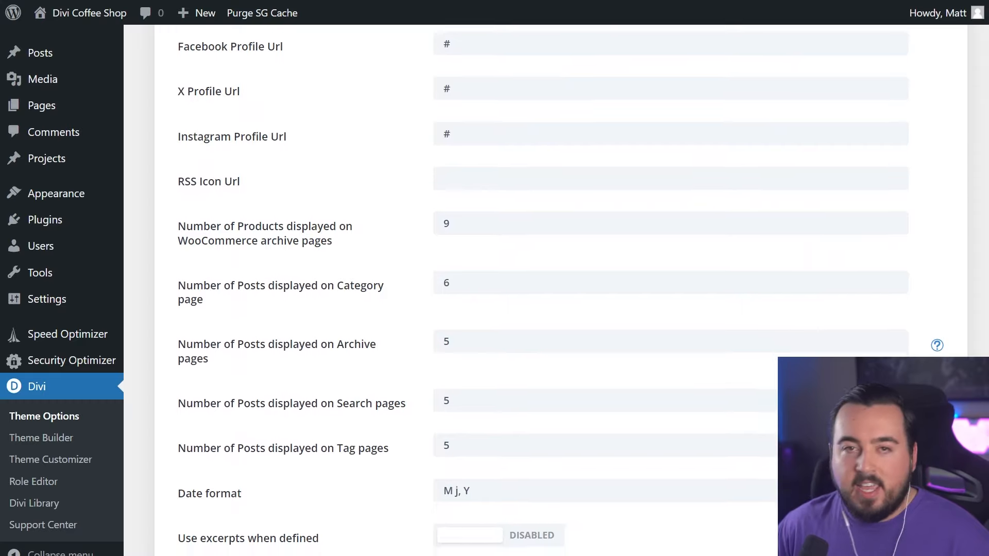
{"action": "scroll", "coordinate": [811, 345], "scroll_direction": "up", "scroll_amount": 1}
{"action": "scroll", "coordinate": [543, 290], "scroll_direction": "up", "scroll_amount": 16}
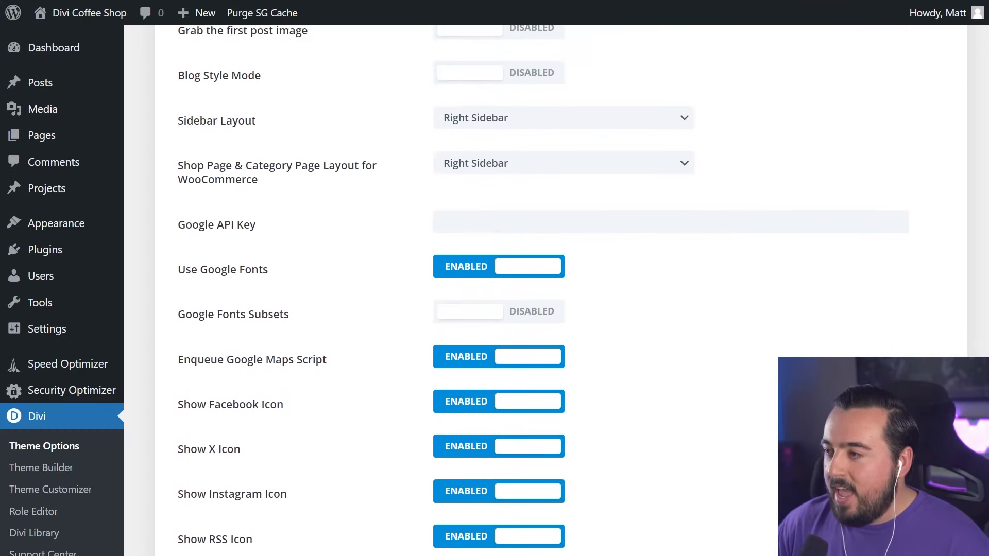
{"action": "scroll", "coordinate": [543, 291], "scroll_direction": "down", "scroll_amount": 4}
{"action": "scroll", "coordinate": [668, 393], "scroll_direction": "down", "scroll_amount": 4}
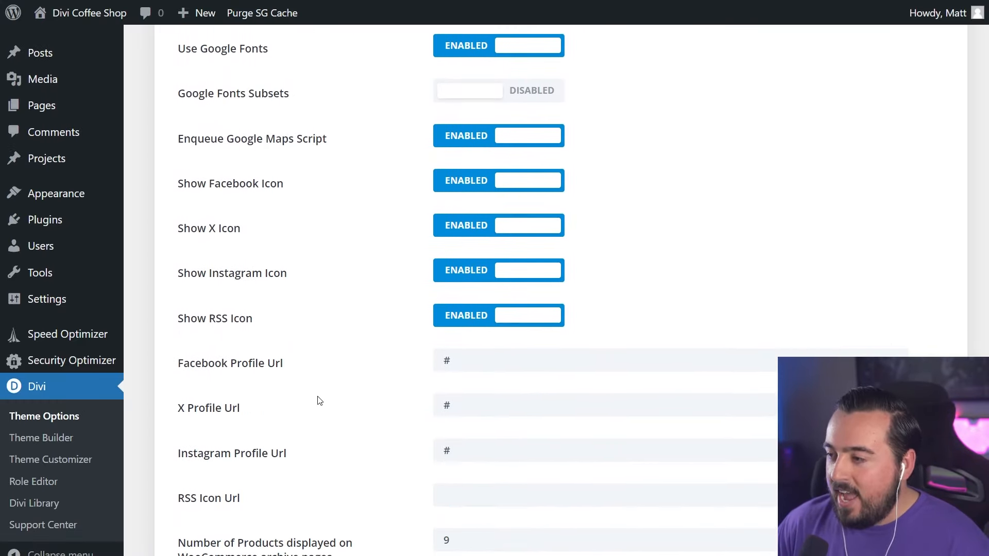
{"action": "scroll", "coordinate": [404, 412], "scroll_direction": "up", "scroll_amount": 12}
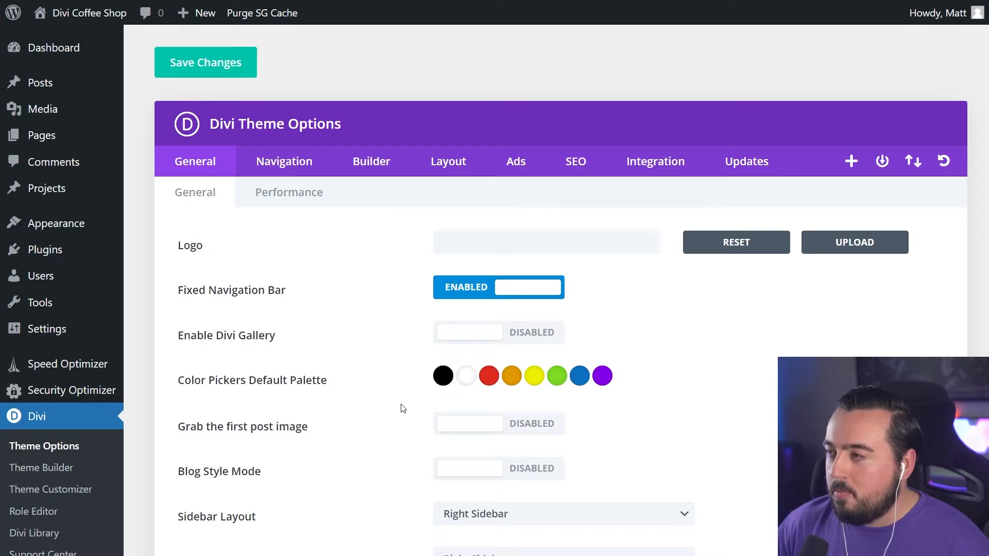
{"action": "left_click", "coordinate": [302, 162]}
{"action": "left_click", "coordinate": [373, 172]}
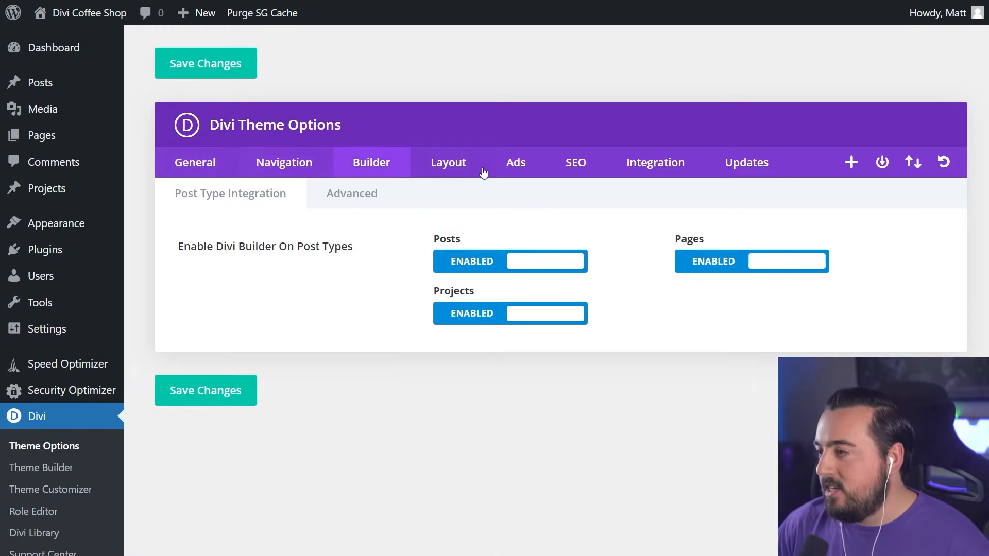
{"action": "left_click", "coordinate": [478, 166]}
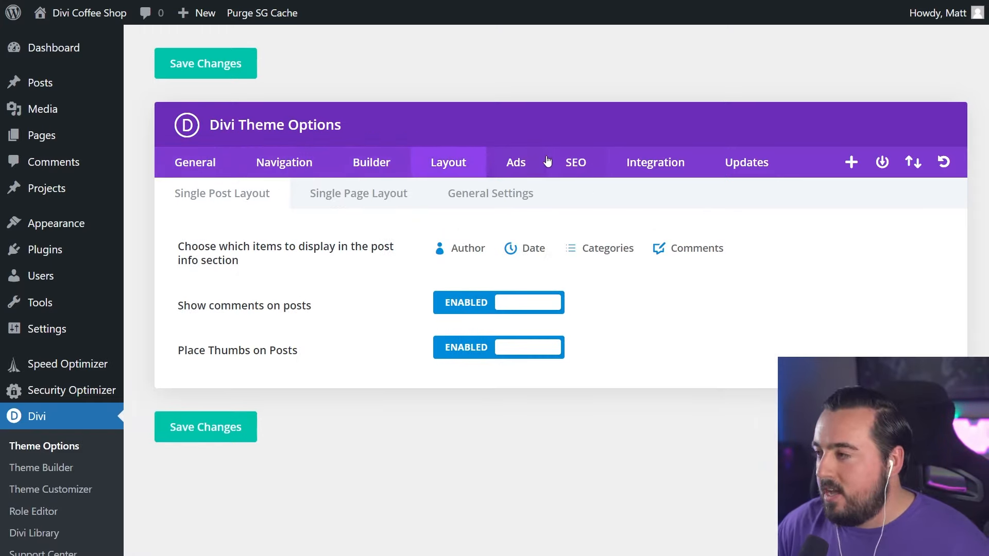
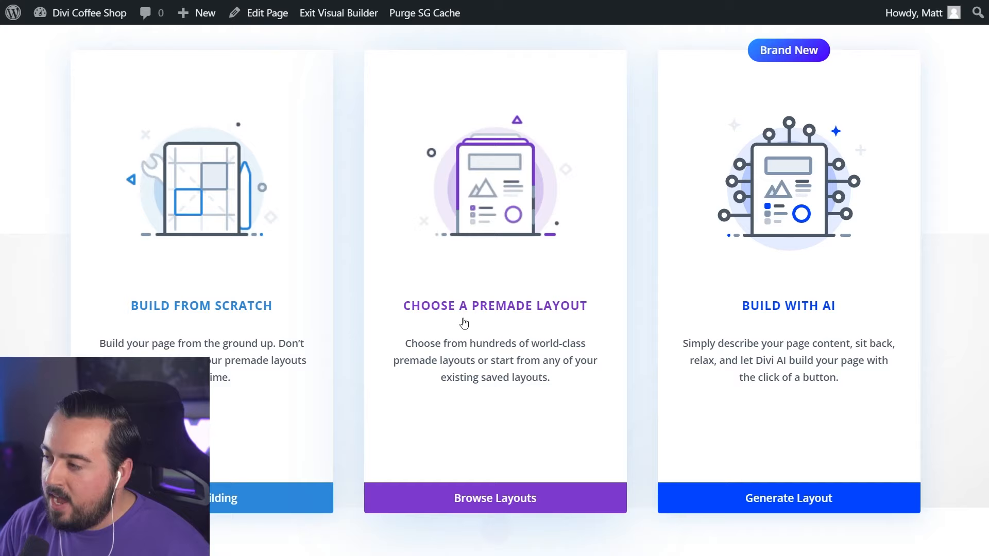
Open the premade layout library for the page and browse its layout packs and categories
{"action": "left_click_drag", "start_coordinate": [460, 325], "coordinate": [345, 162]}
{"action": "left_click", "coordinate": [347, 183]}
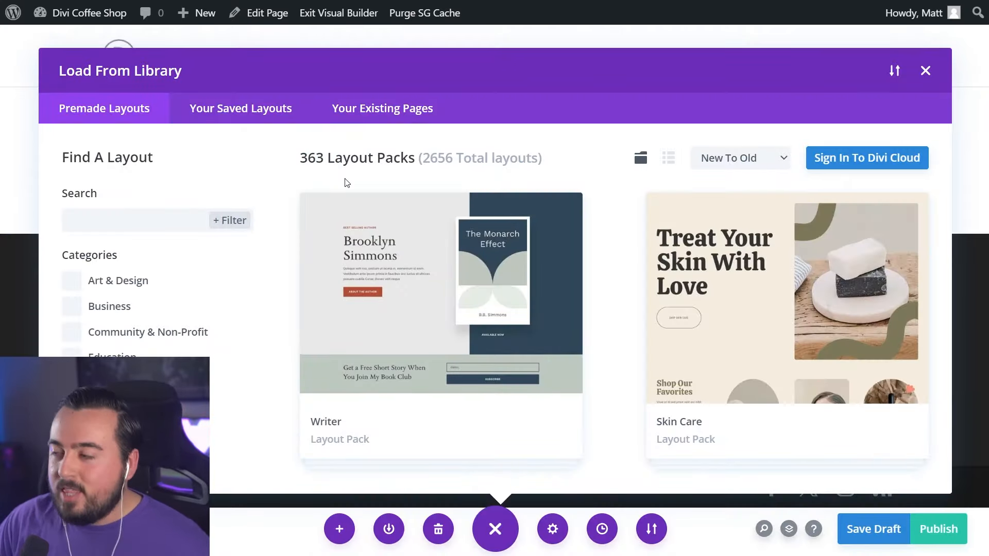
{"action": "left_click_drag", "start_coordinate": [423, 170], "coordinate": [488, 174]}
{"action": "left_click", "coordinate": [489, 174]}
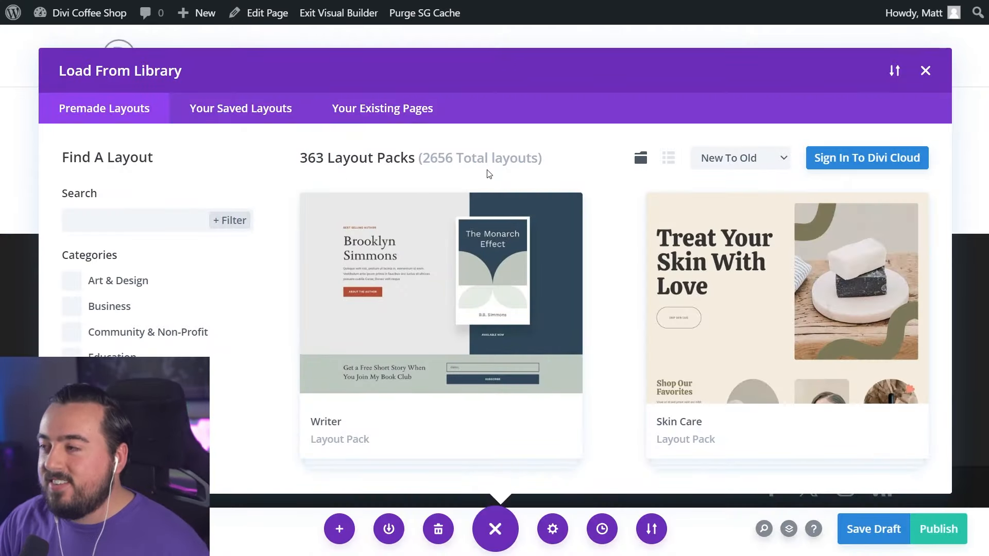
{"action": "scroll", "coordinate": [561, 320], "scroll_direction": "down", "scroll_amount": 20}
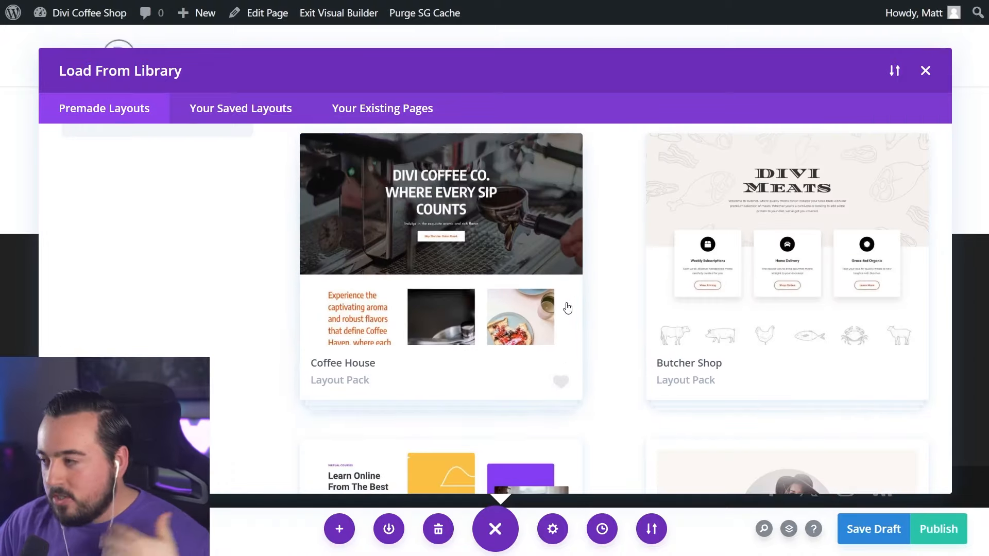
{"action": "scroll", "coordinate": [560, 324], "scroll_direction": "down", "scroll_amount": 20}
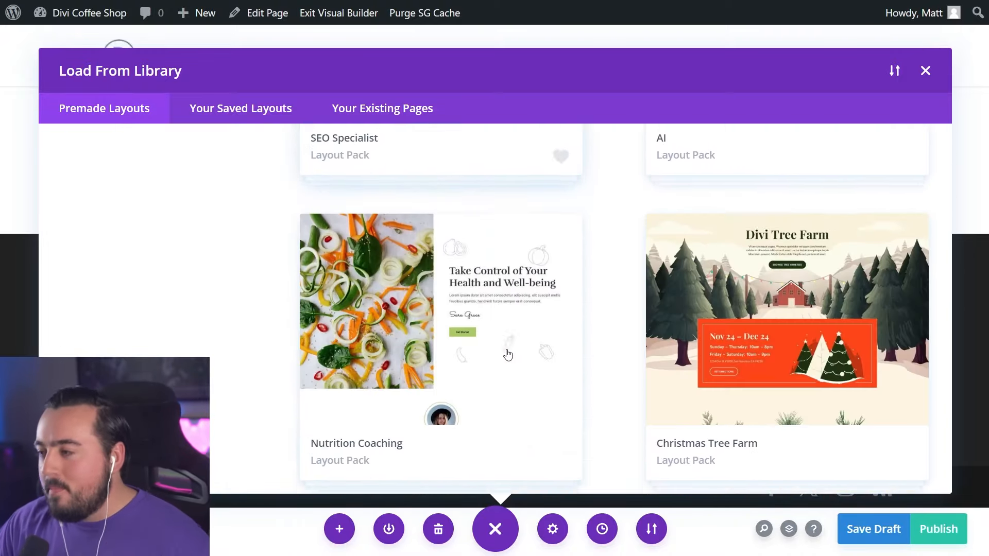
{"action": "scroll", "coordinate": [265, 192], "scroll_direction": "up", "scroll_amount": 20}
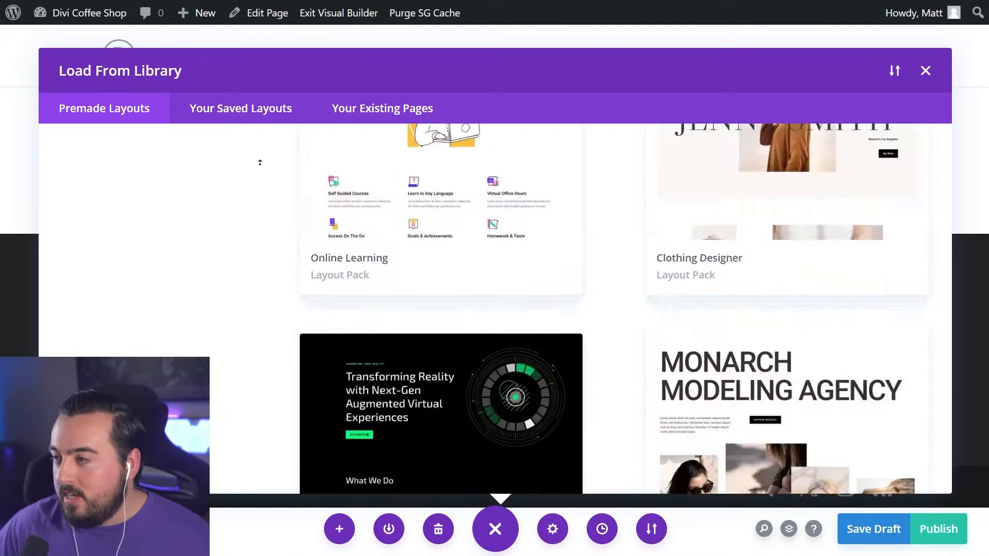
{"action": "scroll", "coordinate": [149, 237], "scroll_direction": "down", "scroll_amount": 3}
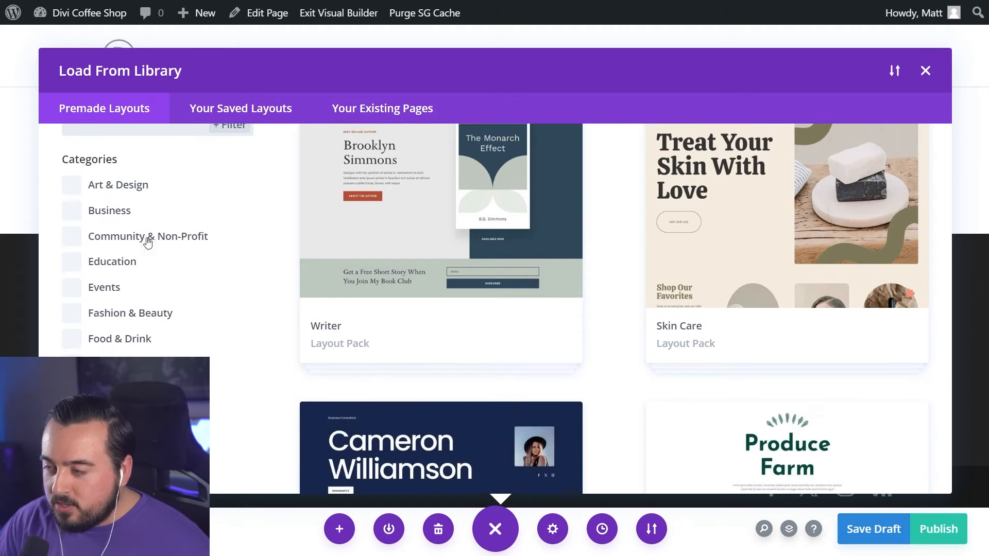
{"action": "scroll", "coordinate": [123, 333], "scroll_direction": "down", "scroll_amount": 7}
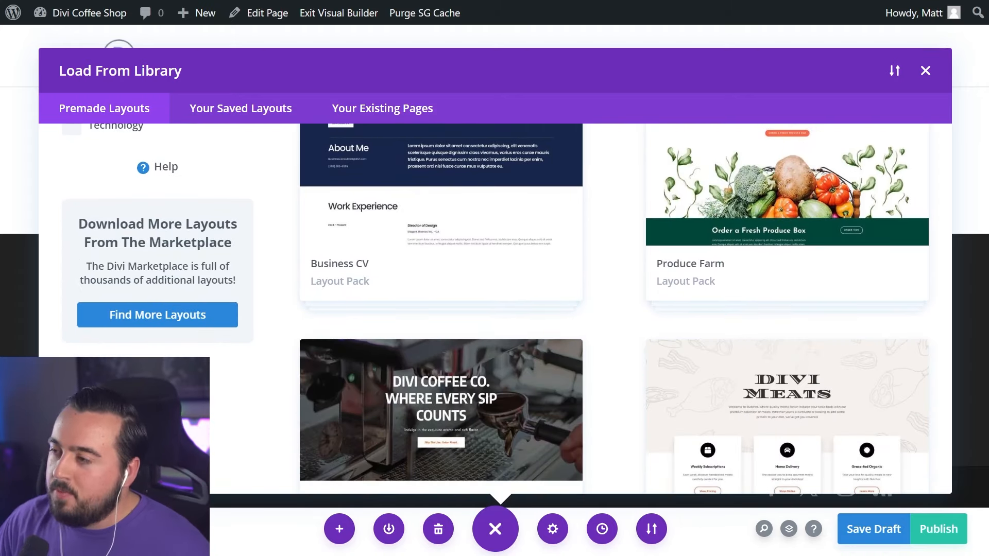
{"action": "scroll", "coordinate": [213, 361], "scroll_direction": "up", "scroll_amount": 10}
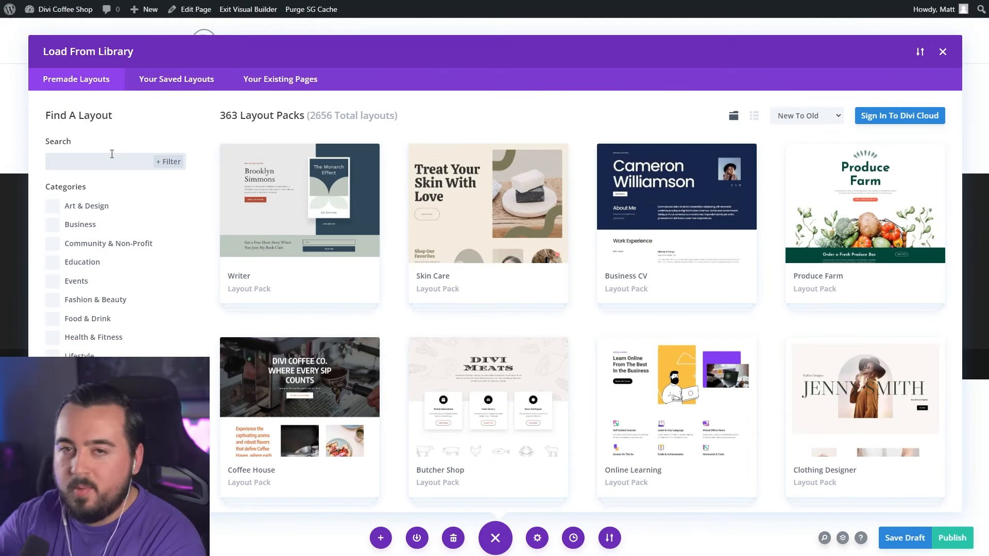
Search the premade layouts for "coffee" and preview the Coffee Shop Home Page layout with its live demo
{"action": "type", "text": "coffee"}
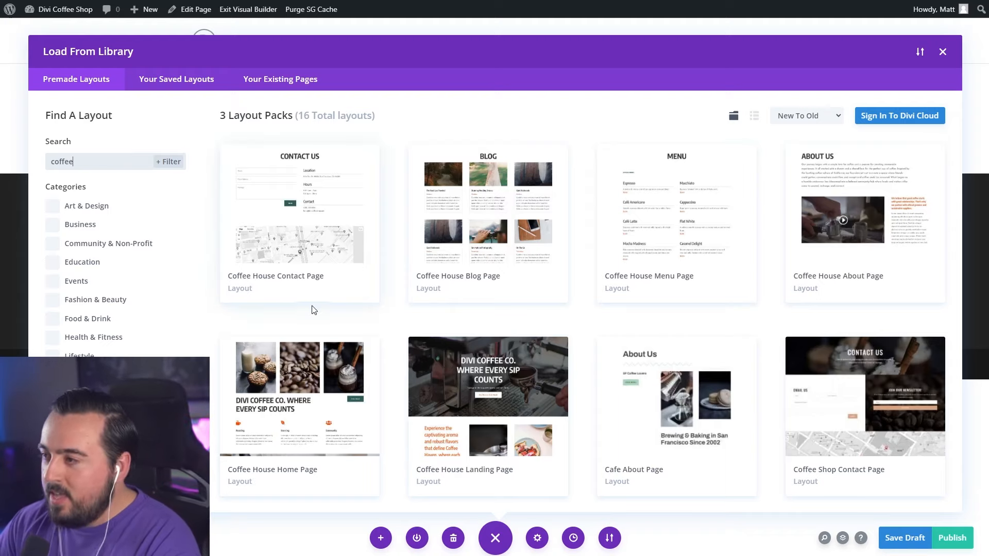
{"action": "scroll", "coordinate": [308, 301], "scroll_direction": "down", "scroll_amount": 4}
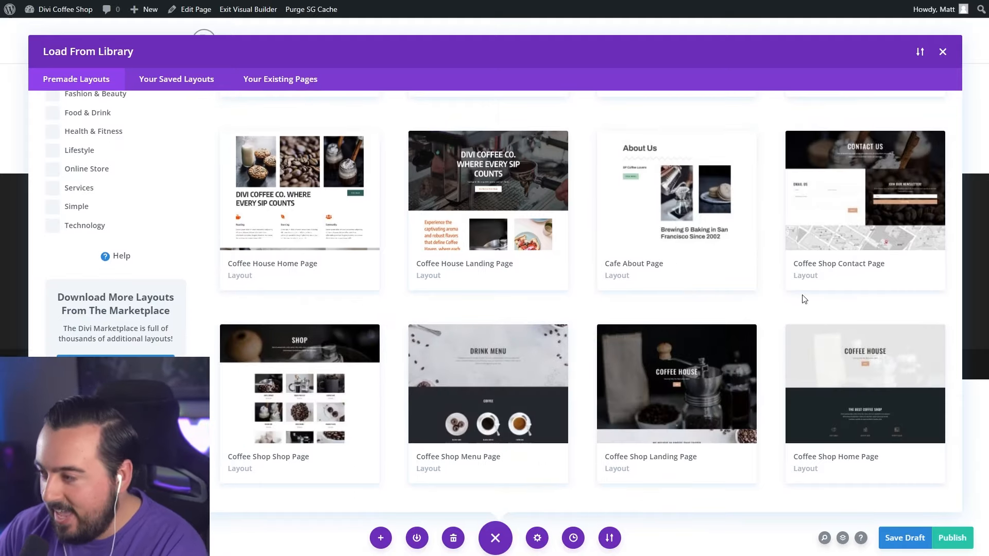
{"action": "left_click", "coordinate": [858, 348]}
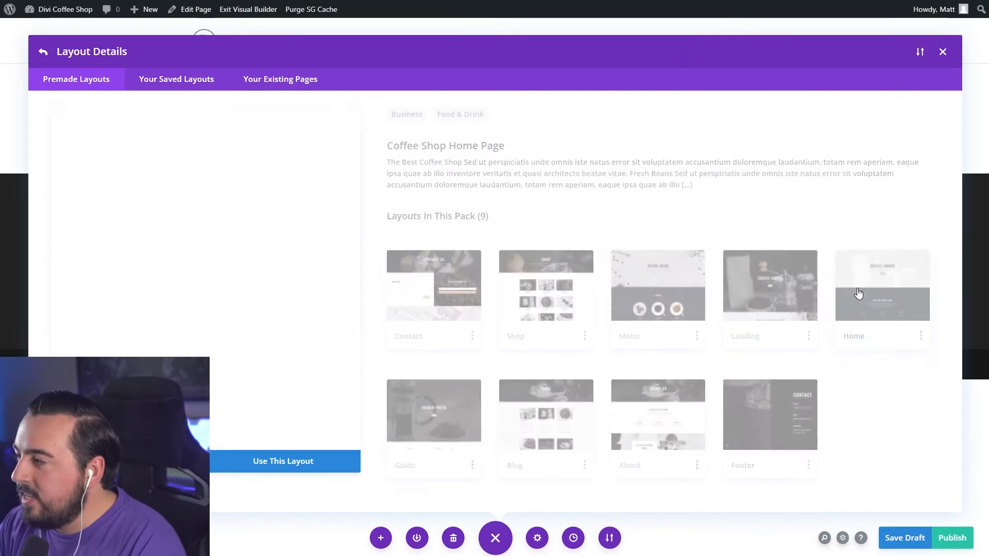
{"action": "scroll", "coordinate": [284, 286], "scroll_direction": "down", "scroll_amount": 5}
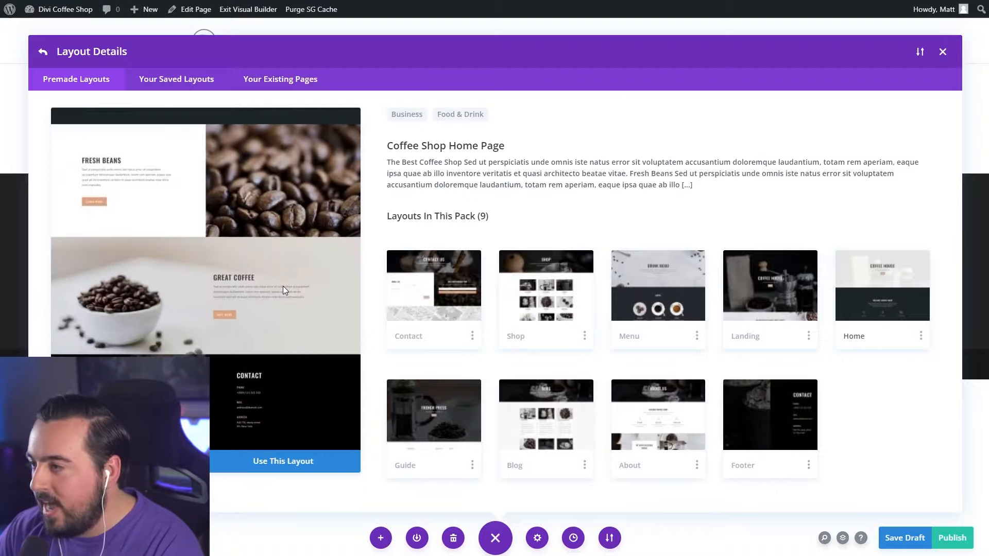
{"action": "scroll", "coordinate": [283, 285], "scroll_direction": "up", "scroll_amount": 5}
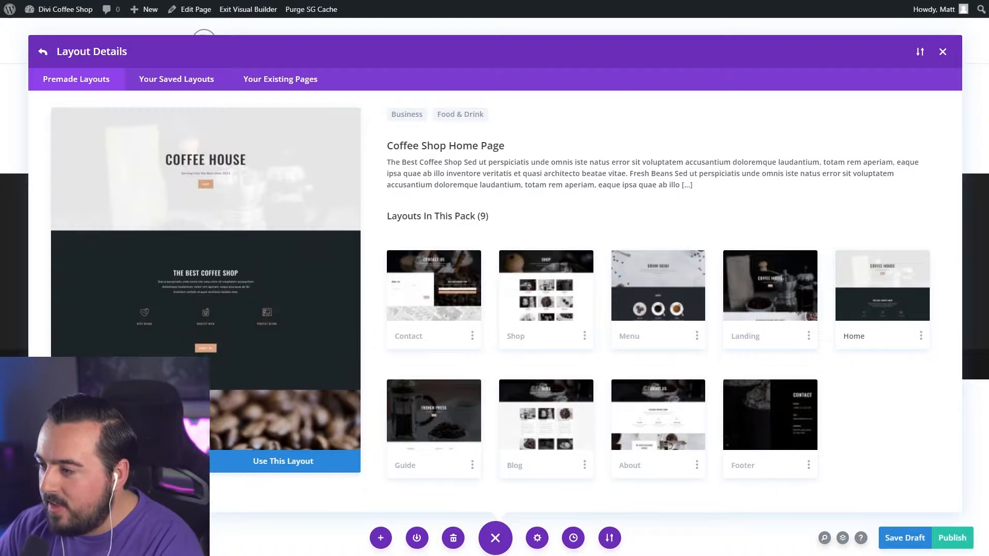
{"action": "left_click", "coordinate": [134, 462]}
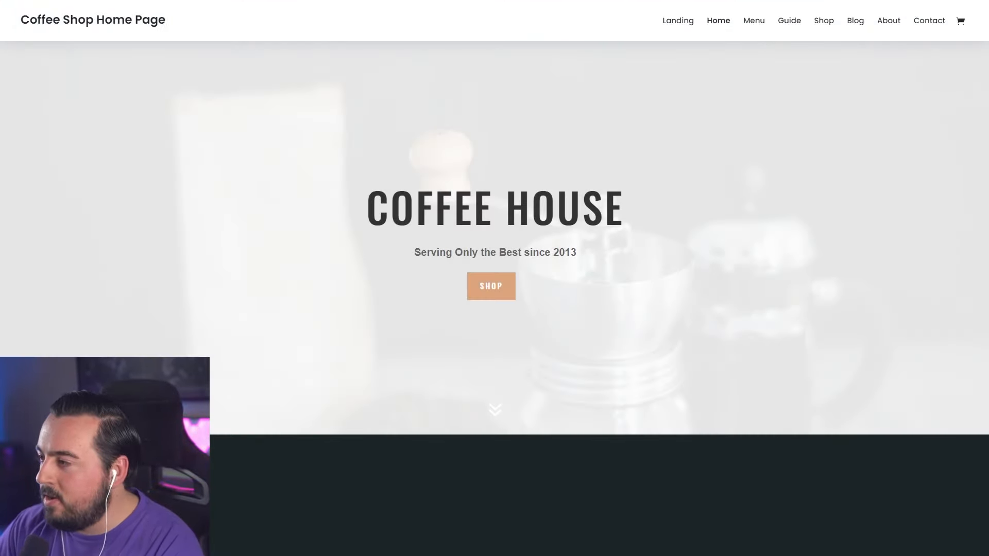
{"action": "scroll", "coordinate": [495, 279], "scroll_direction": "down", "scroll_amount": 10}
{"action": "scroll", "coordinate": [495, 278], "scroll_direction": "down", "scroll_amount": 10}
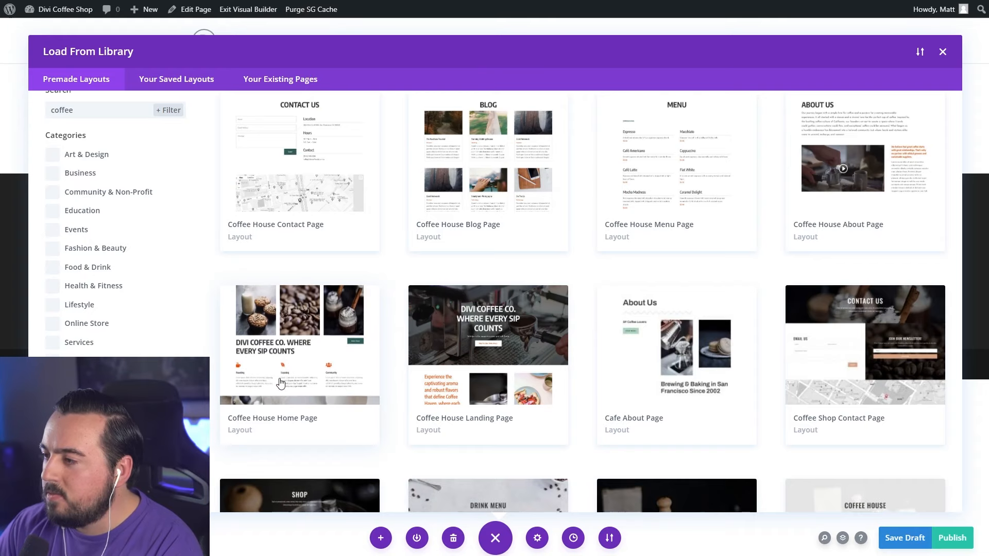
Open the details of the Coffee House Home Page layout and look through its full live demo
{"action": "left_click", "coordinate": [280, 383]}
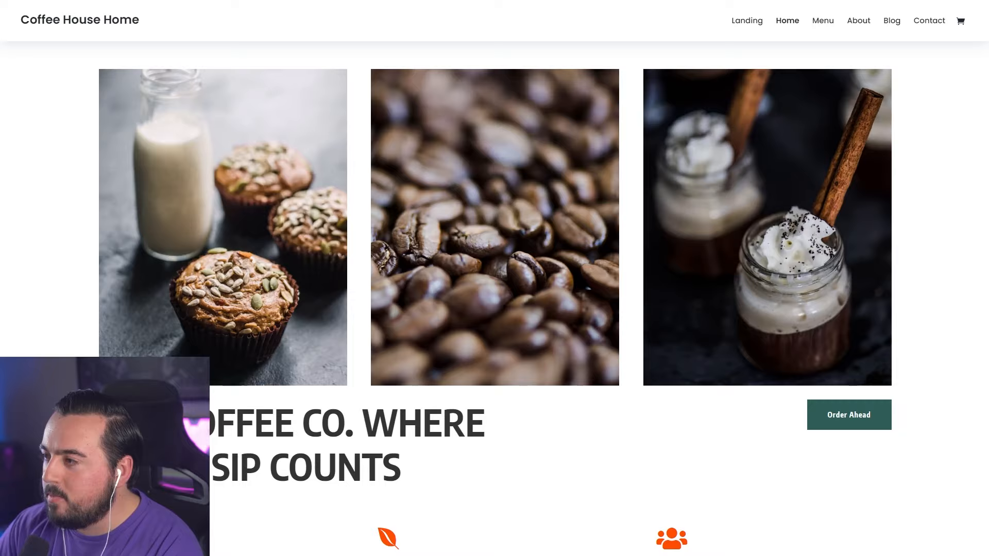
{"action": "scroll", "coordinate": [494, 278], "scroll_direction": "down", "scroll_amount": 6}
{"action": "scroll", "coordinate": [494, 278], "scroll_direction": "down", "scroll_amount": 15}
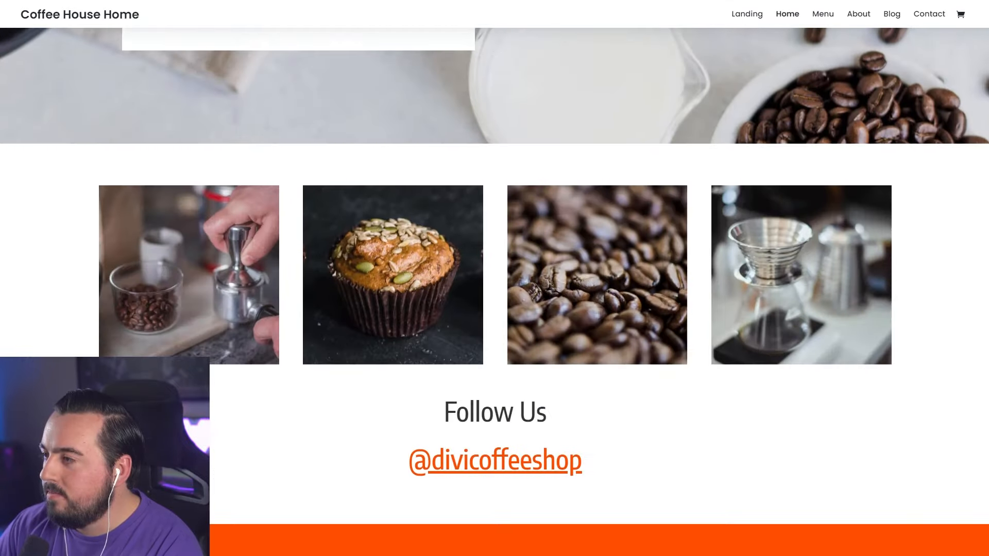
{"action": "scroll", "coordinate": [495, 278], "scroll_direction": "up", "scroll_amount": 6}
{"action": "scroll", "coordinate": [495, 278], "scroll_direction": "up", "scroll_amount": 8}
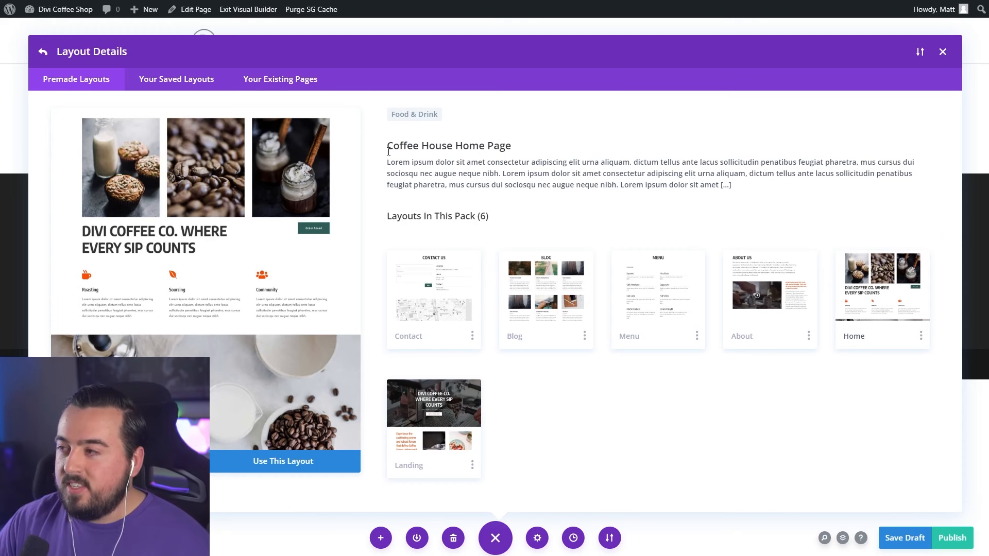
{"action": "left_click_drag", "start_coordinate": [389, 151], "coordinate": [444, 146]}
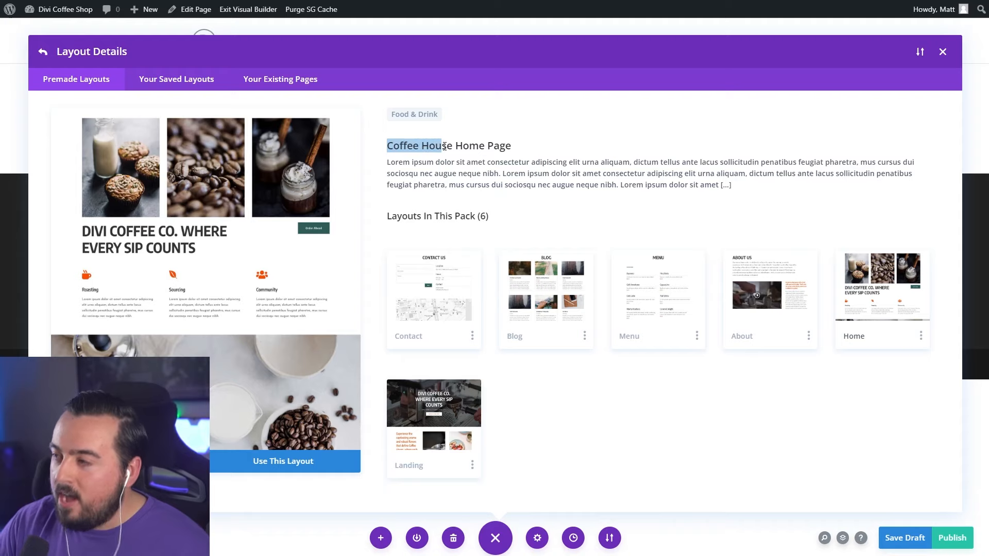
{"action": "left_click", "coordinate": [444, 147]}
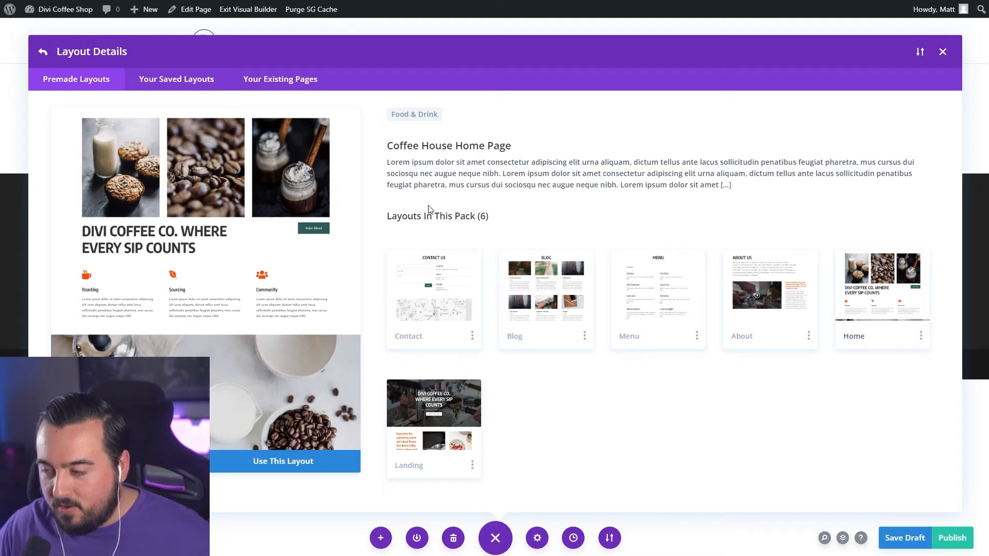
Import the Coffee House Home Page layout into the page with its design presets and look over the imported sections
{"action": "left_click", "coordinate": [299, 472]}
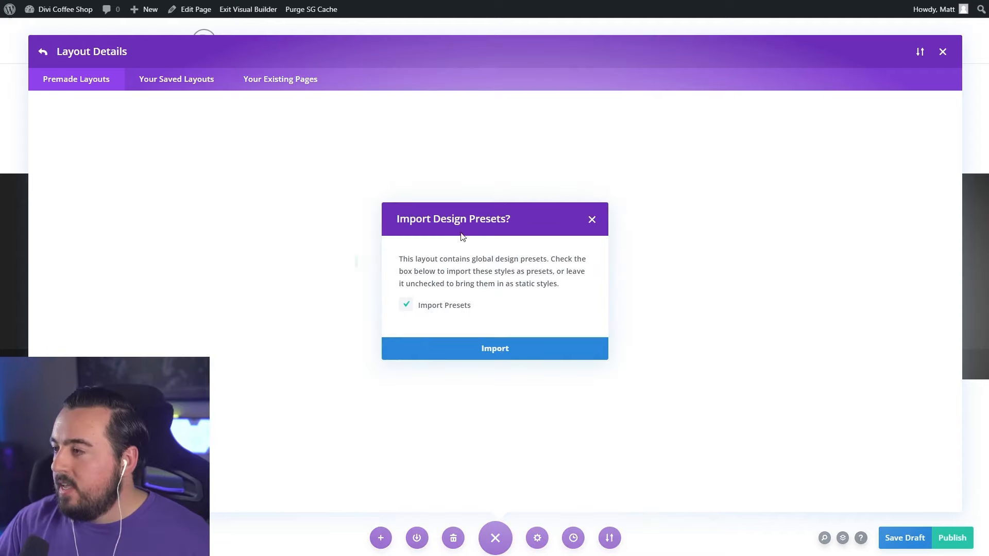
{"action": "left_click", "coordinate": [493, 350]}
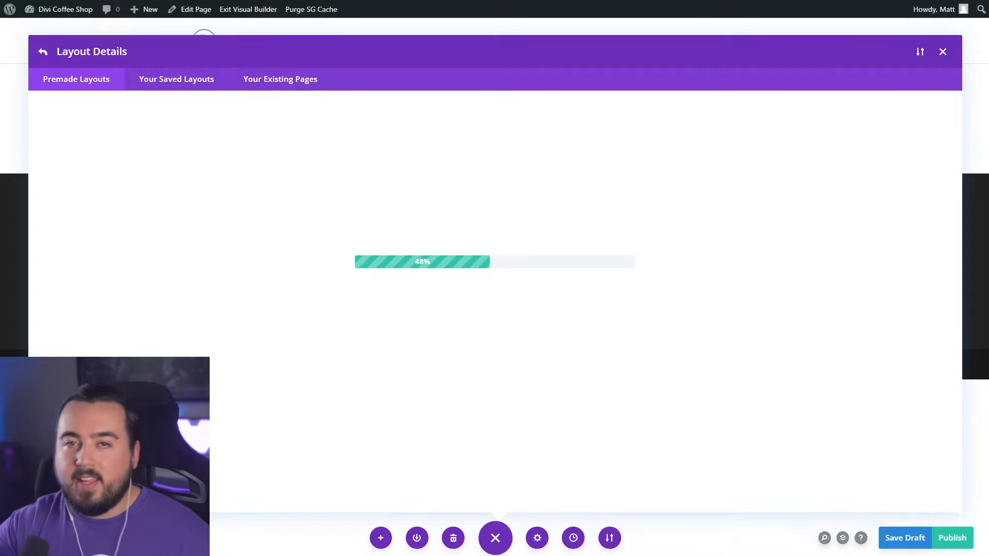
{"action": "scroll", "coordinate": [912, 284], "scroll_direction": "down", "scroll_amount": 15}
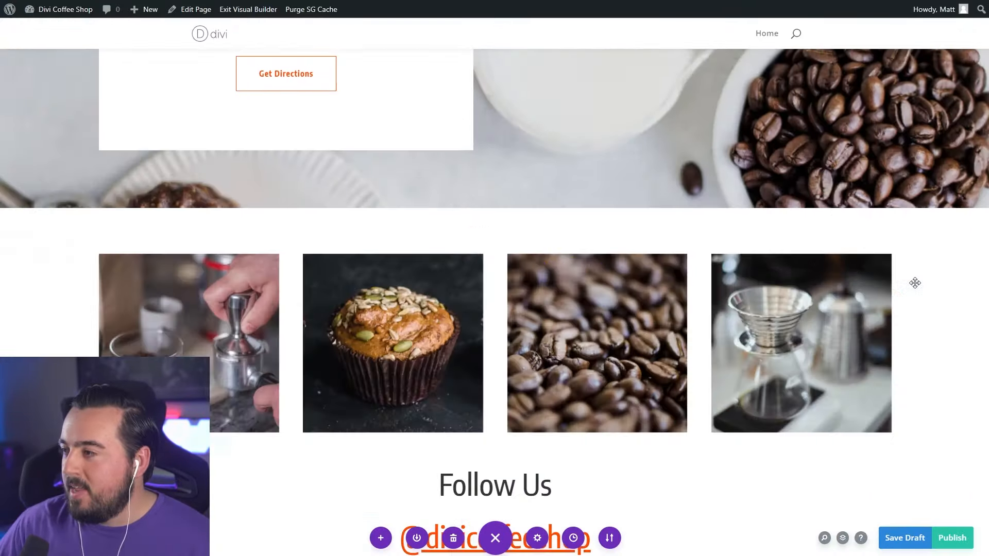
{"action": "scroll", "coordinate": [912, 286], "scroll_direction": "up", "scroll_amount": 3}
{"action": "scroll", "coordinate": [912, 286], "scroll_direction": "up", "scroll_amount": 15}
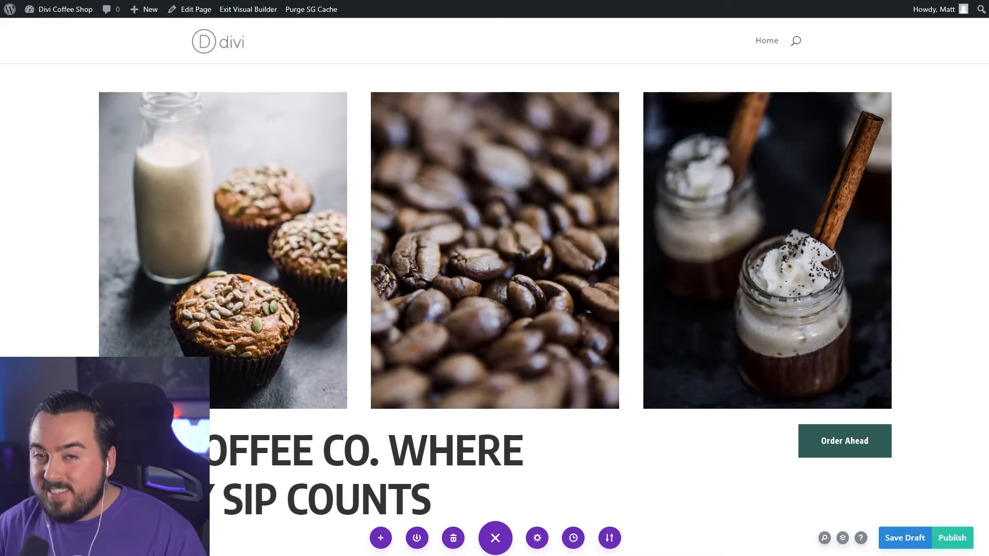
{"action": "scroll", "coordinate": [931, 351], "scroll_direction": "down", "scroll_amount": 20}
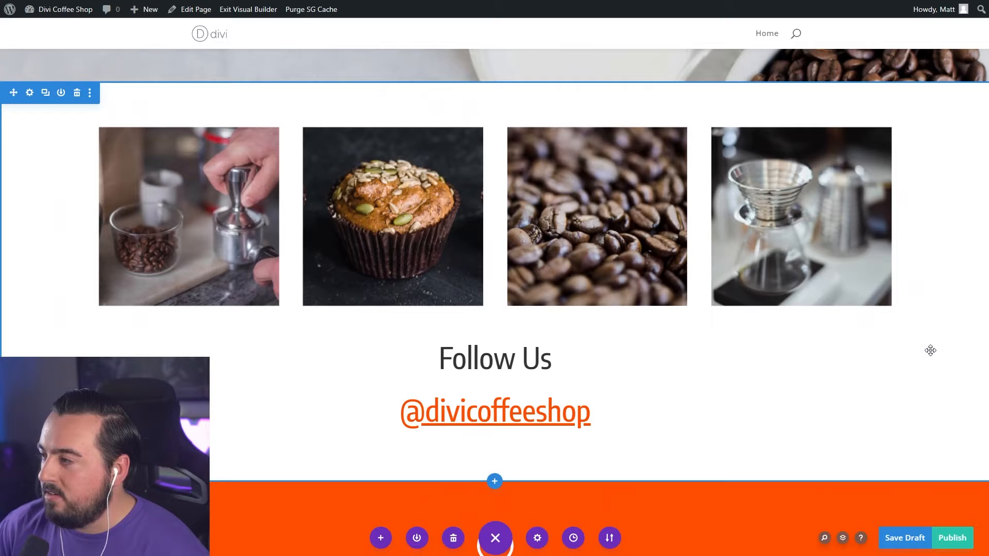
Open the AI image generator for the fourth image in the row above "Follow Us" and choose the Photo style
{"action": "mouse_move", "coordinate": [751, 195]}
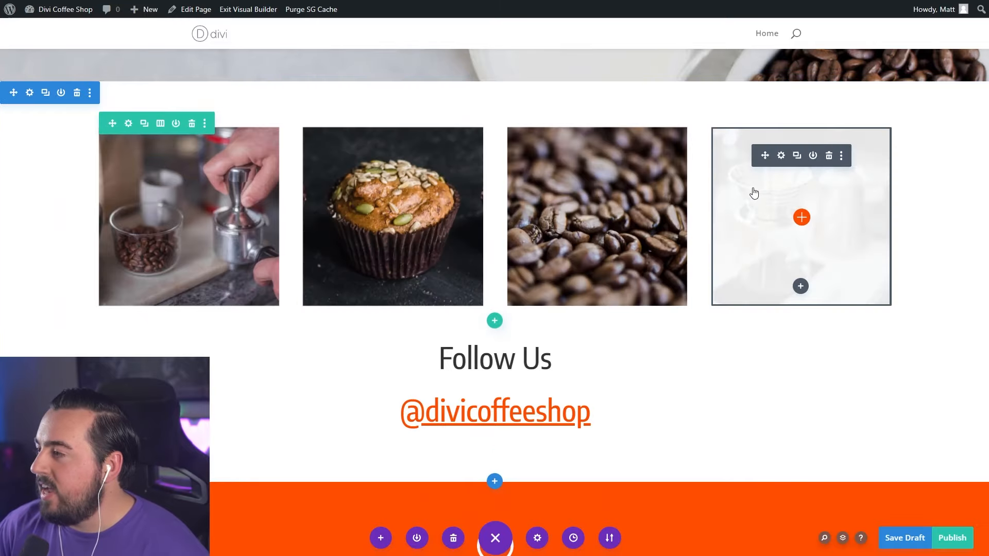
{"action": "left_click", "coordinate": [781, 156]}
{"action": "mouse_move", "coordinate": [173, 161]}
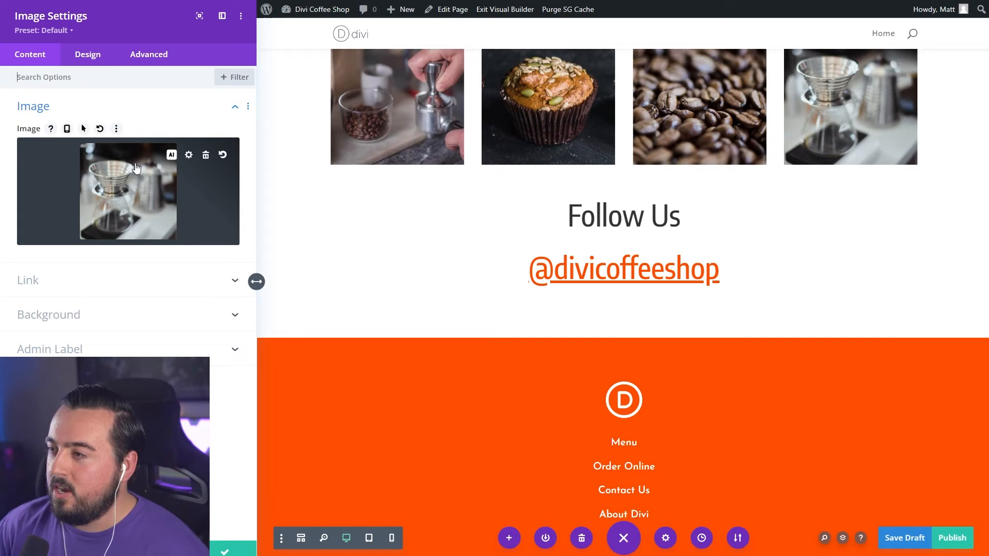
{"action": "left_click", "coordinate": [173, 158]}
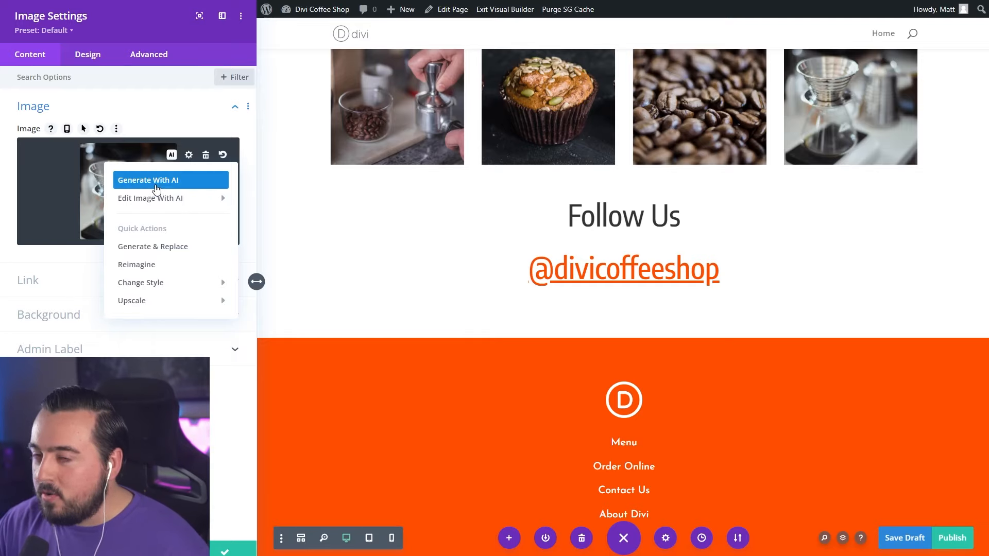
{"action": "left_click", "coordinate": [155, 188]}
{"action": "left_click", "coordinate": [494, 165]}
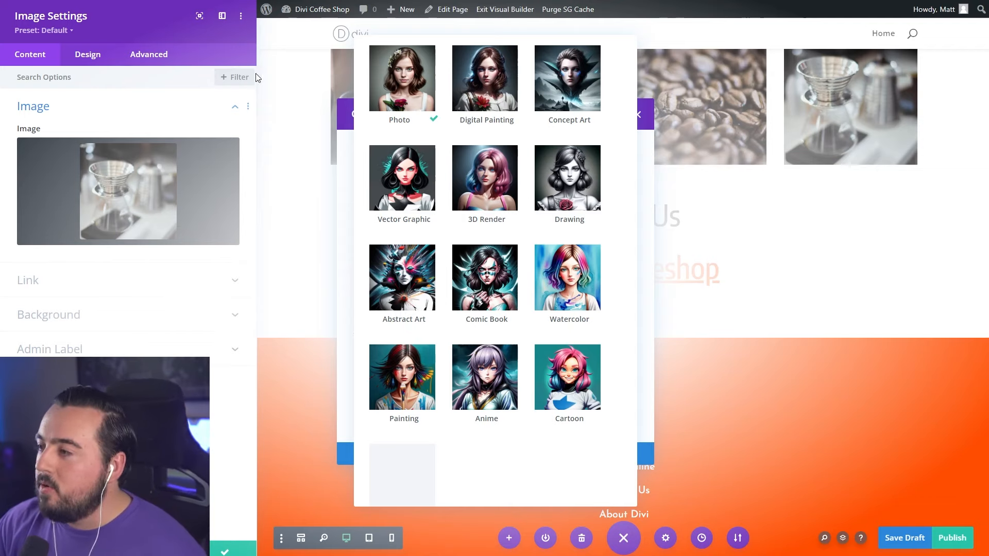
{"action": "left_click", "coordinate": [386, 77]}
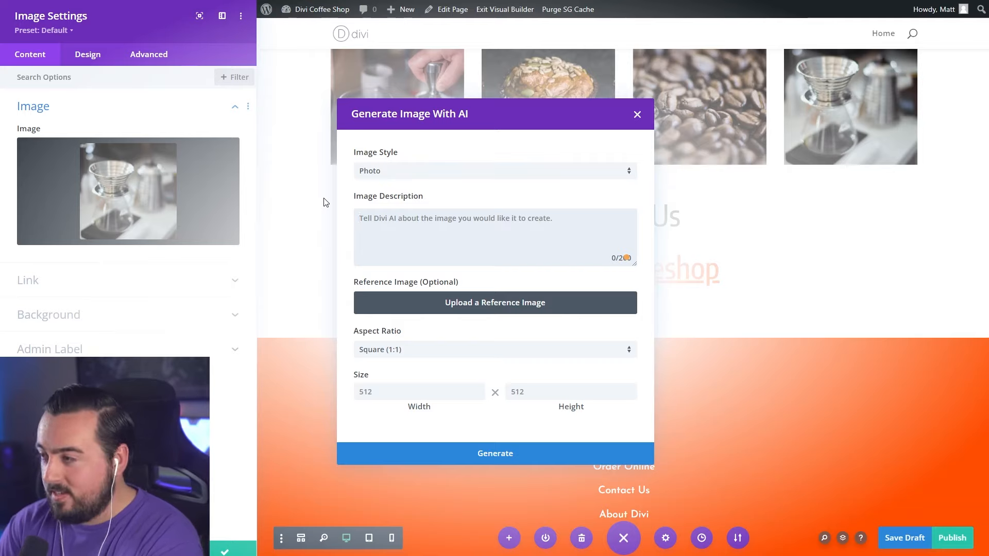
Generate images described as "espresso on counter" and use the fourth result, a light cup on a saucer, as the replacement
{"action": "type", "text": "espresso on counter"}
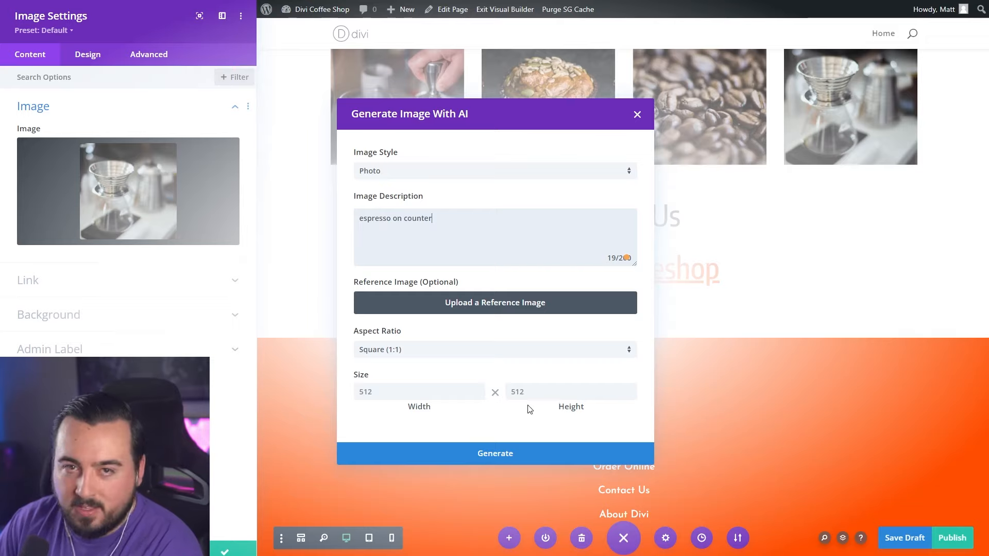
{"action": "left_click", "coordinate": [505, 455]}
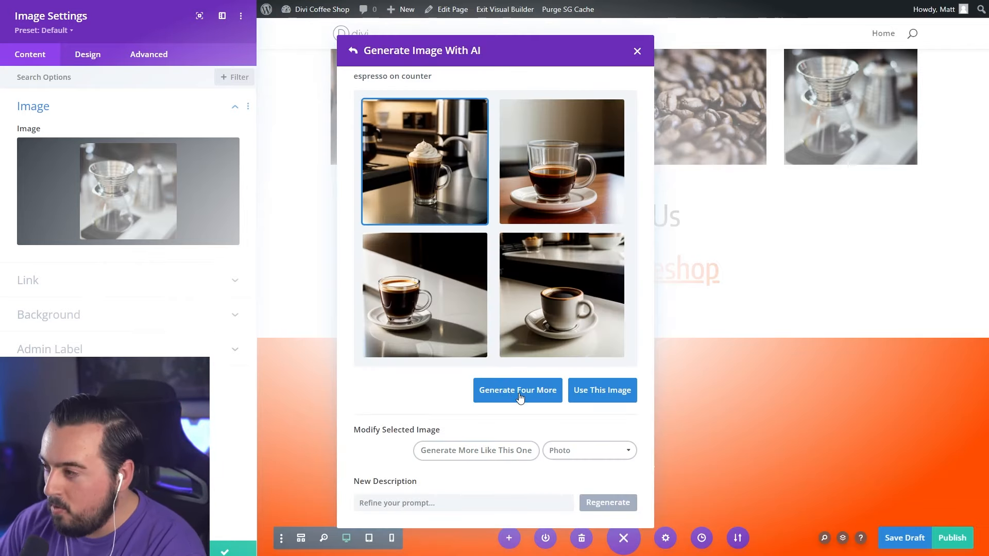
{"action": "mouse_move", "coordinate": [568, 329]}
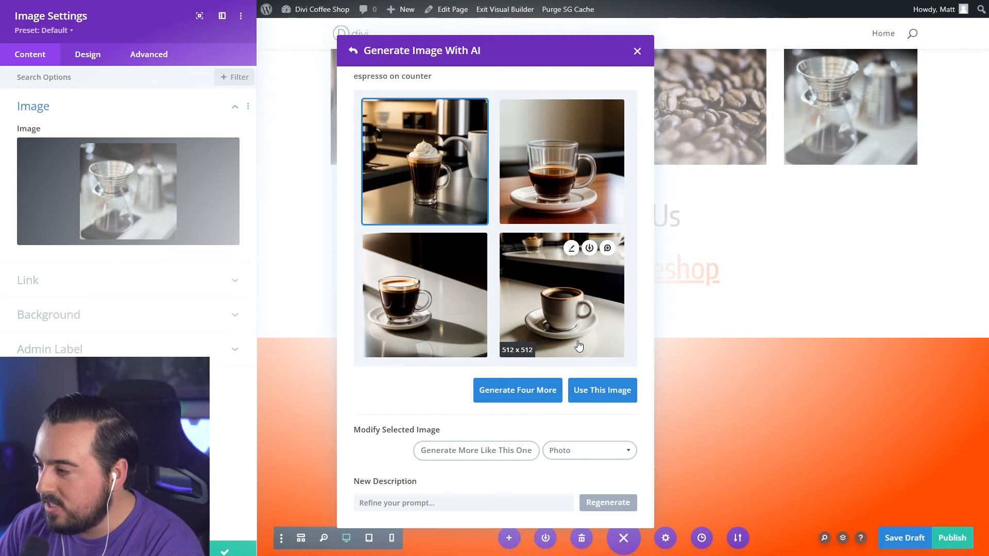
{"action": "left_click", "coordinate": [579, 346]}
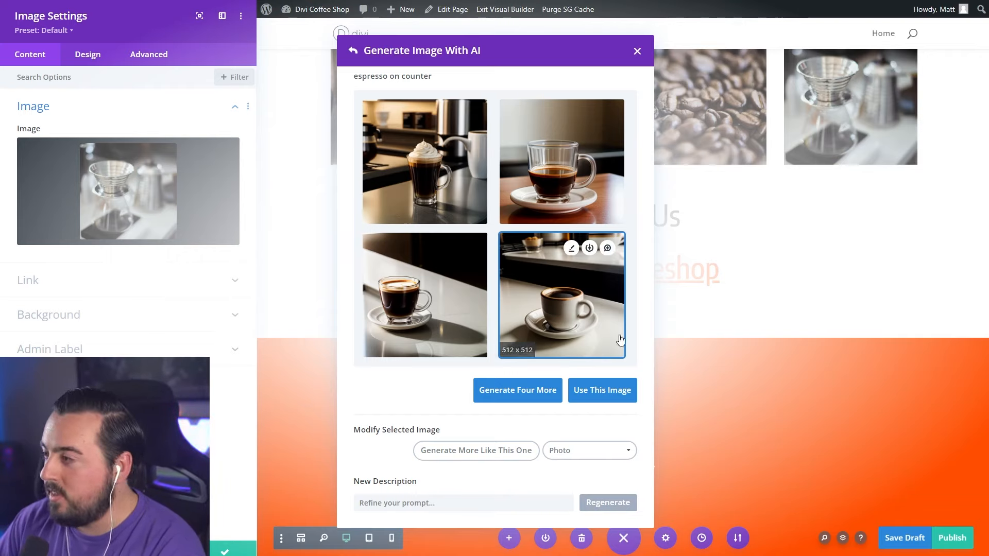
{"action": "left_click", "coordinate": [599, 399]}
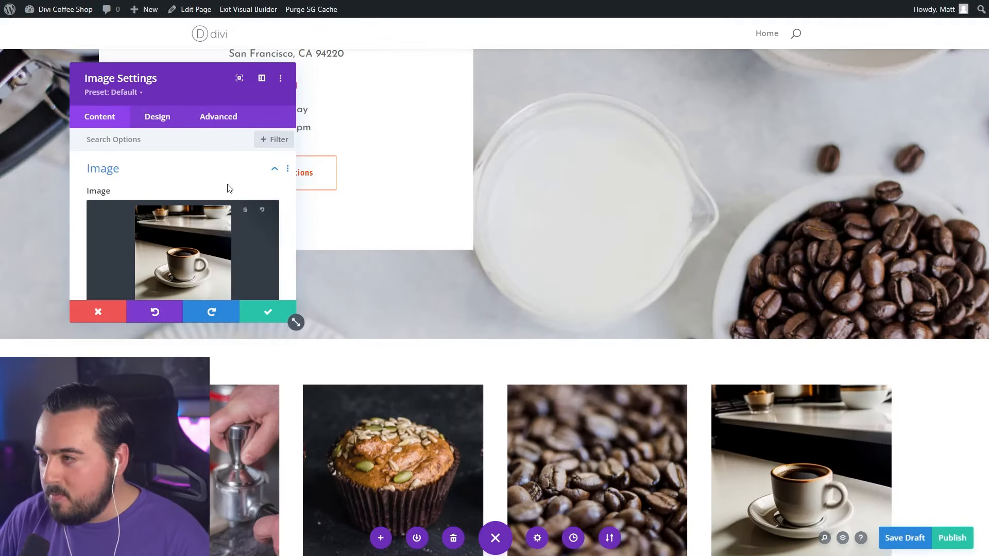
Move and resize the floating Image Settings window, and dock it at the side of the page
{"action": "left_click_drag", "start_coordinate": [194, 83], "coordinate": [184, 102]}
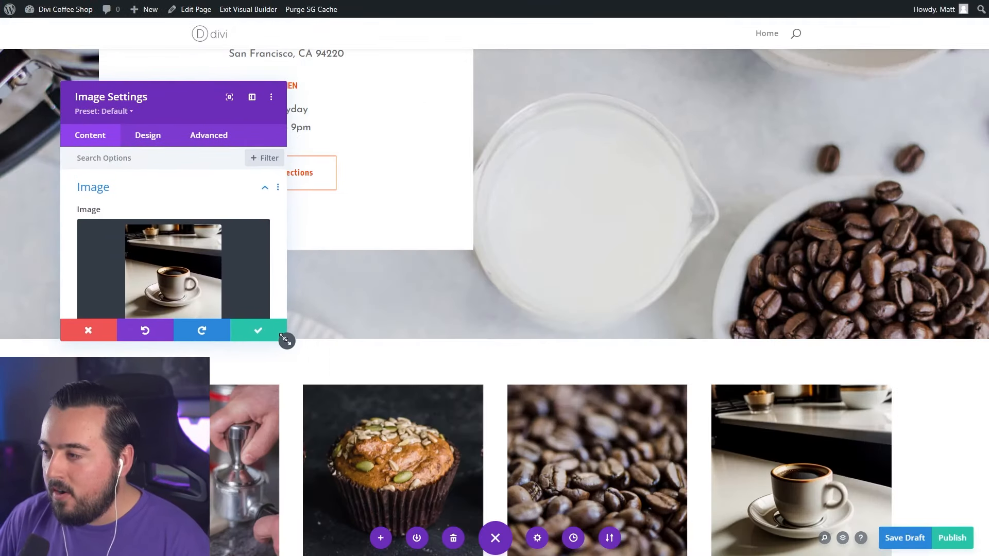
{"action": "left_click_drag", "start_coordinate": [287, 341], "coordinate": [460, 522]}
{"action": "left_click_drag", "start_coordinate": [390, 530], "coordinate": [287, 437]}
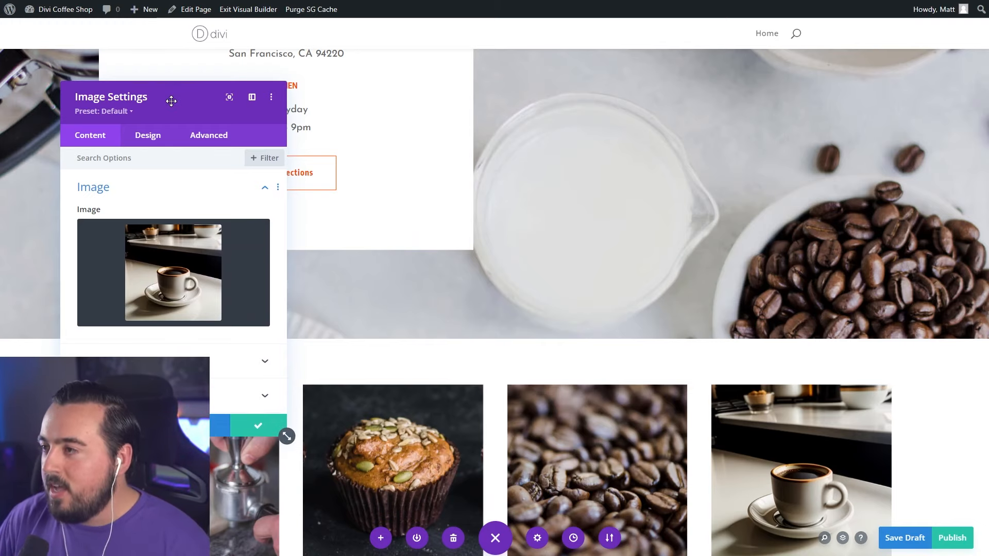
{"action": "left_click_drag", "start_coordinate": [172, 101], "coordinate": [8, 131]}
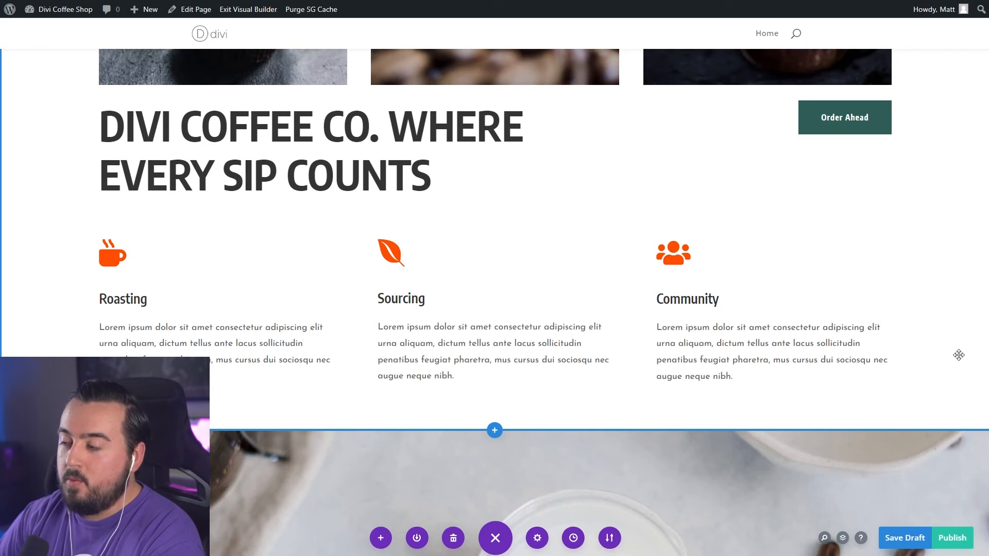
Try replacing the paragraph under Sourcing with random filler text directly on the page, and undo the replacement
{"action": "left_click", "coordinate": [461, 347]}
{"action": "key", "text": "ctrl+a"}
{"action": "key", "text": "BackSpace"}
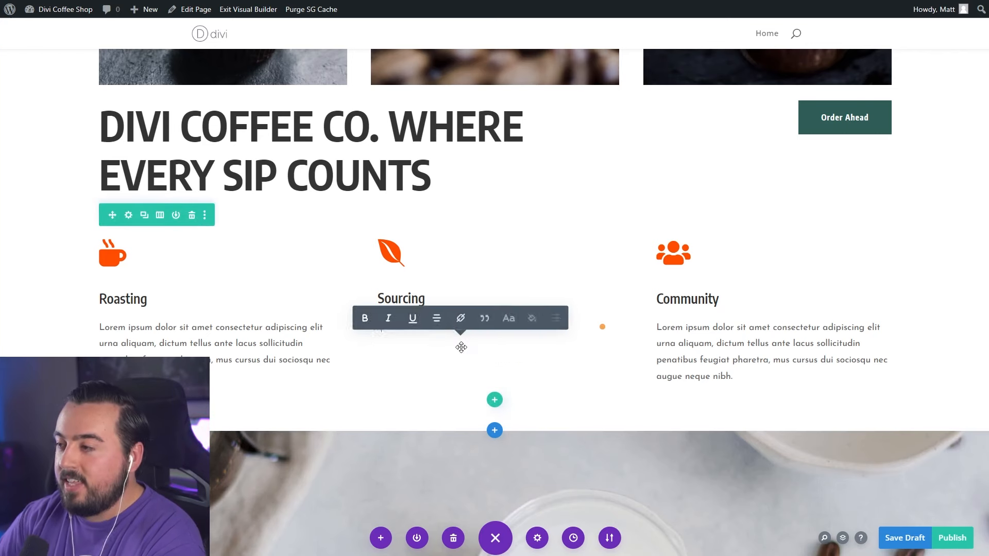
{"action": "type", "text": "sdfklnsdlkfnskldnflnsdnfklsdnflsndfklnsdflkskd"}
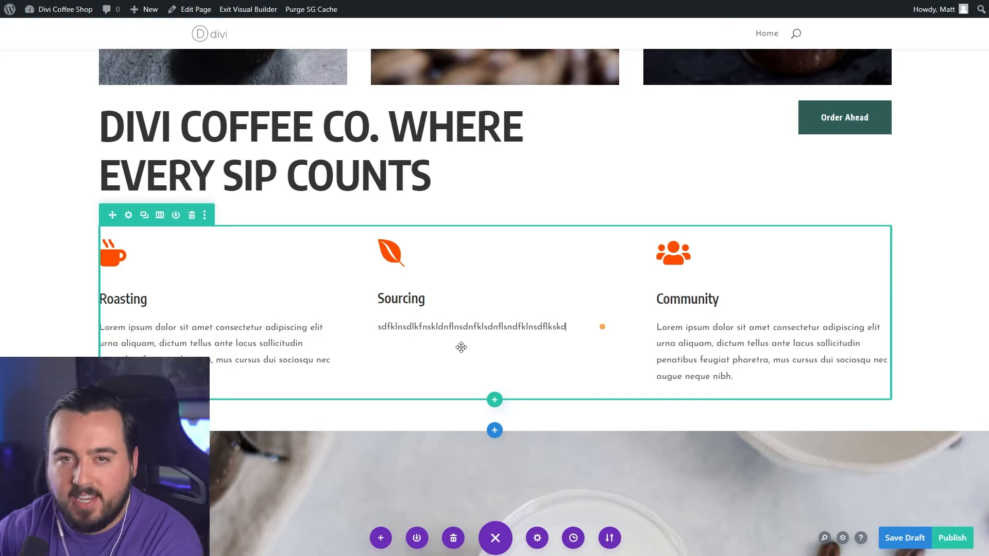
{"action": "key", "text": "ctrl+z"}
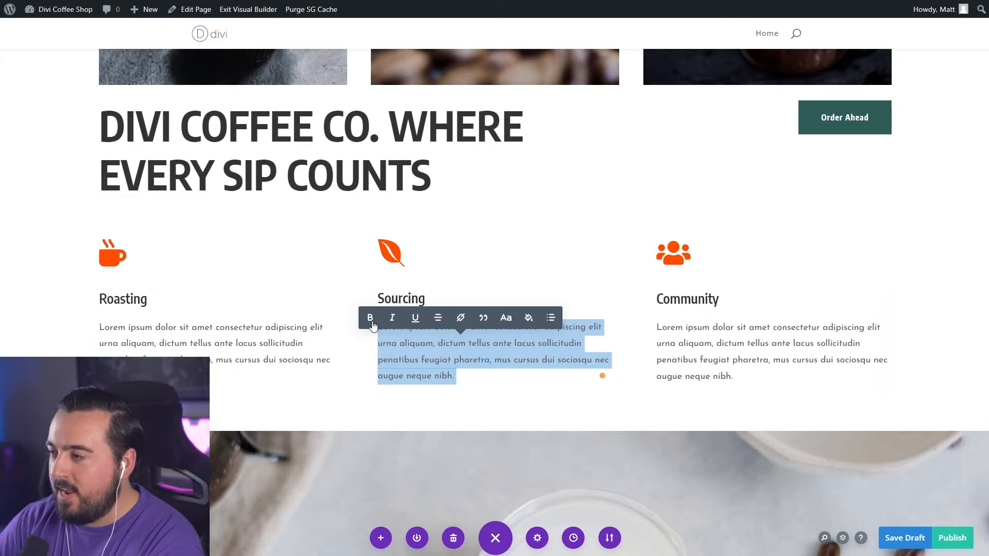
{"action": "left_click", "coordinate": [564, 419]}
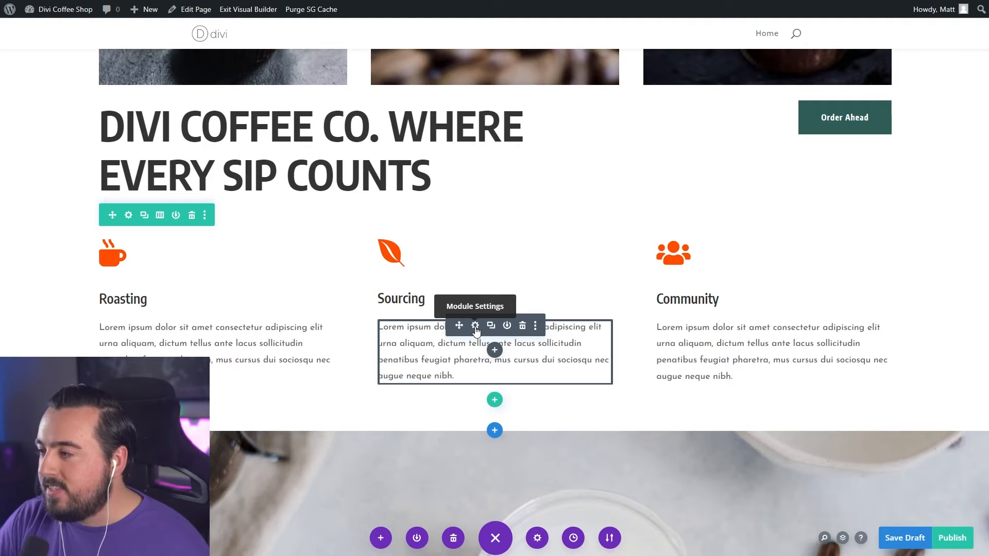
Generate AI body text about Divi Coffee Shop's handcrafted brews for the Sourcing paragraph, check the improvement options, and use the text
{"action": "left_click", "coordinate": [476, 327]}
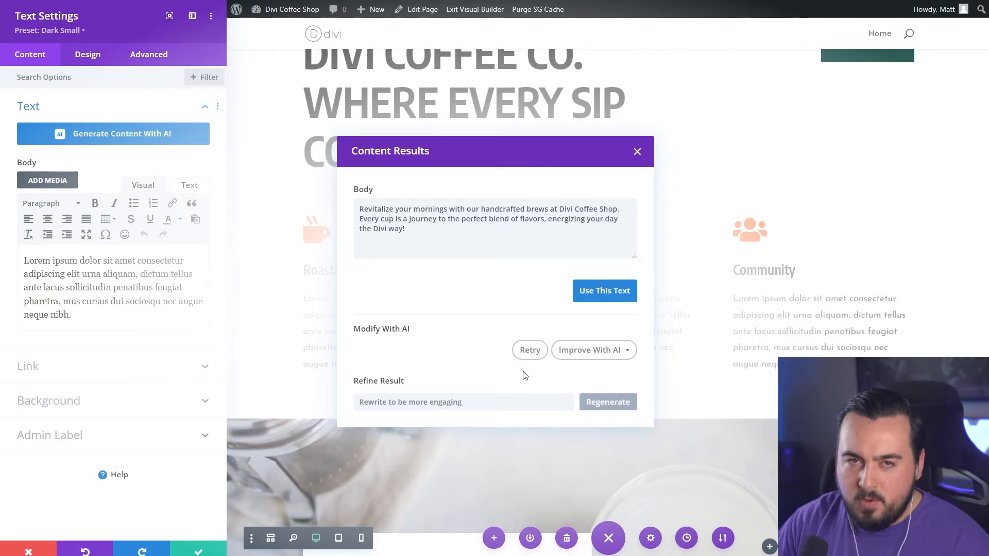
{"action": "left_click", "coordinate": [606, 359]}
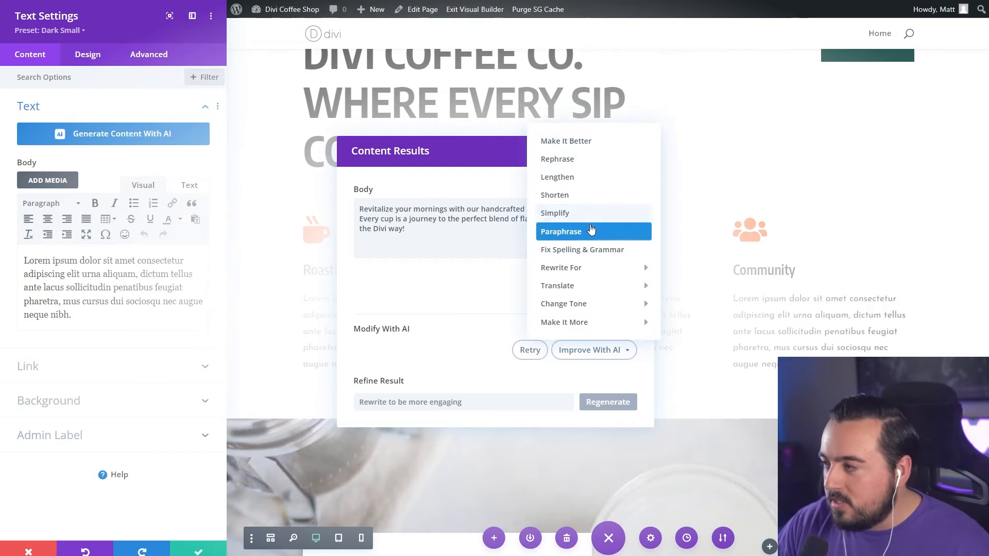
{"action": "left_click", "coordinate": [450, 320]}
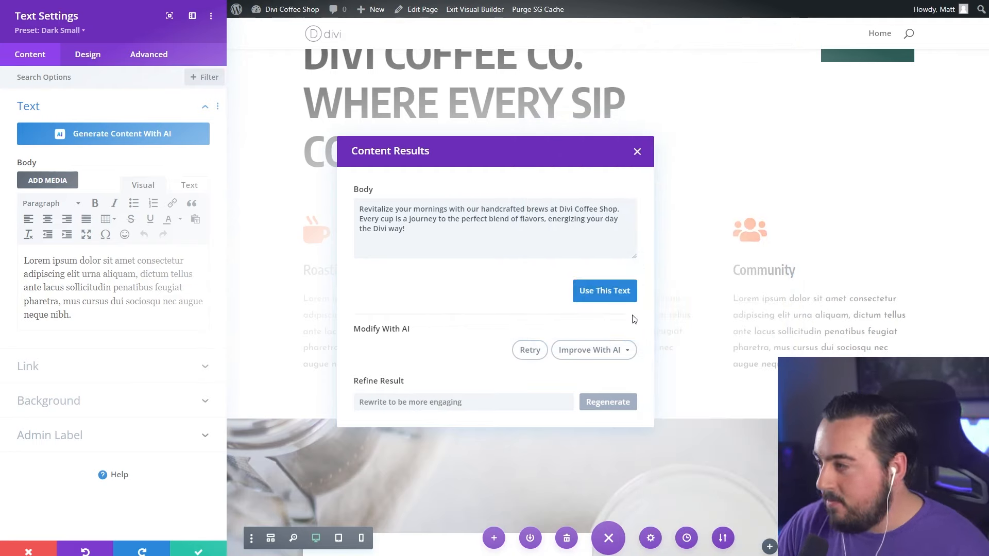
{"action": "left_click", "coordinate": [605, 291]}
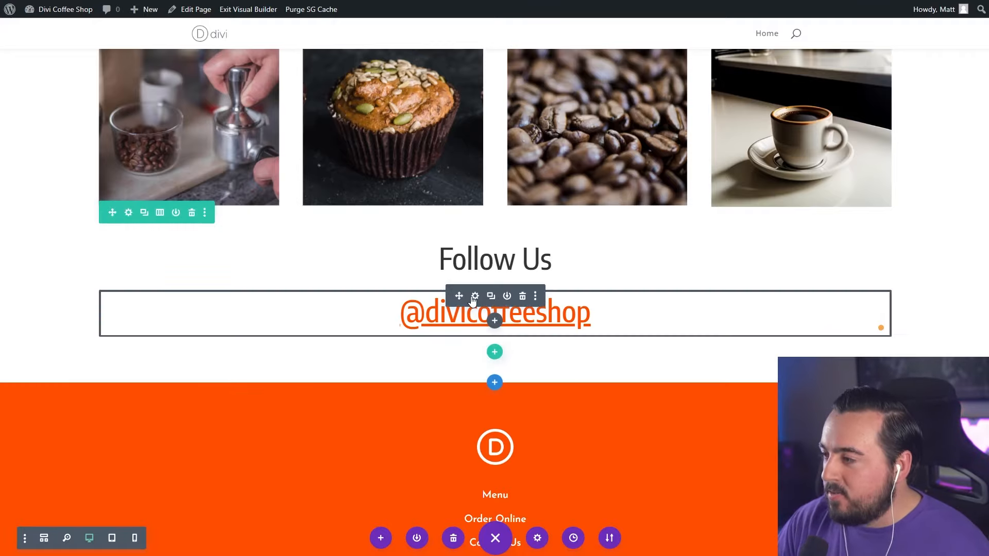
{"action": "left_click", "coordinate": [473, 298]}
{"action": "left_click", "coordinate": [152, 55]}
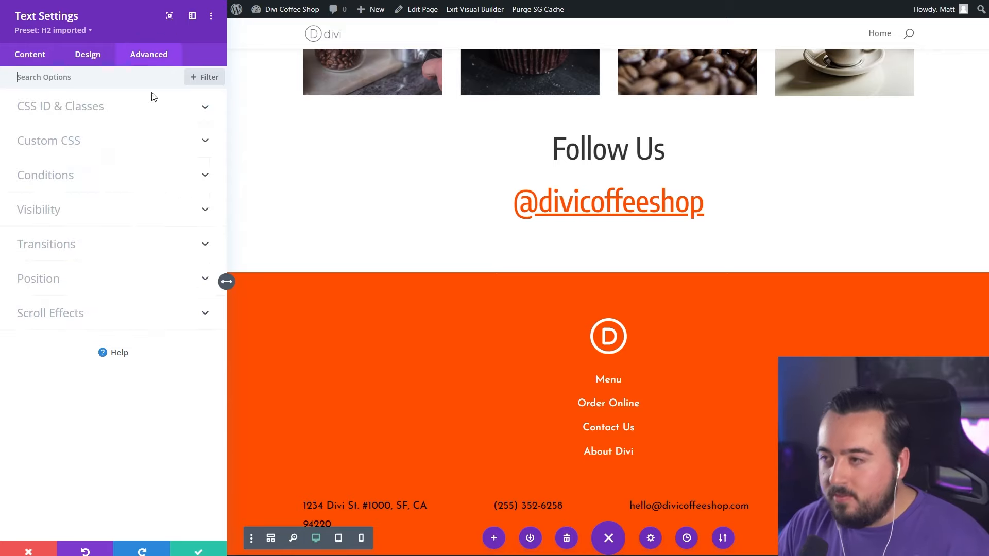
{"action": "left_click", "coordinate": [102, 143]}
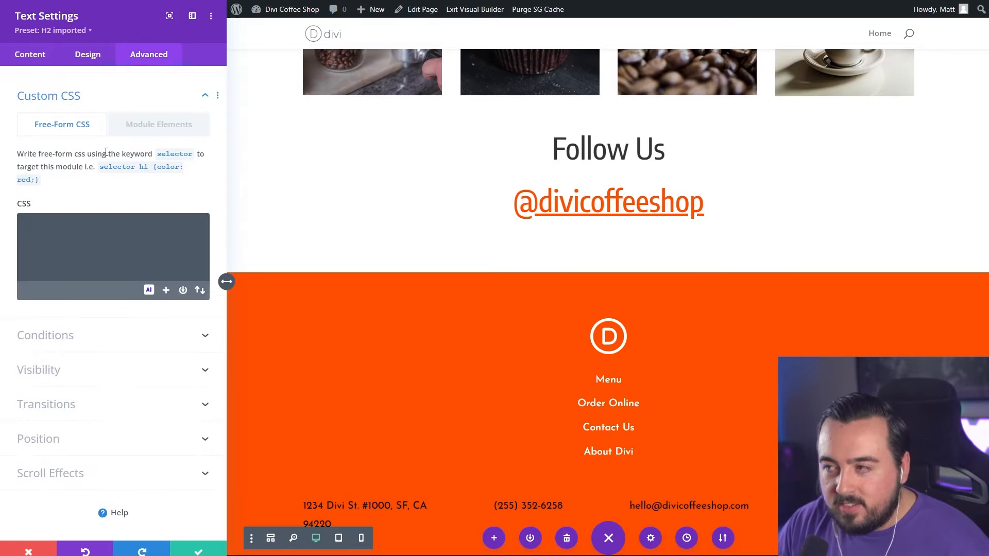
{"action": "left_click", "coordinate": [149, 290]}
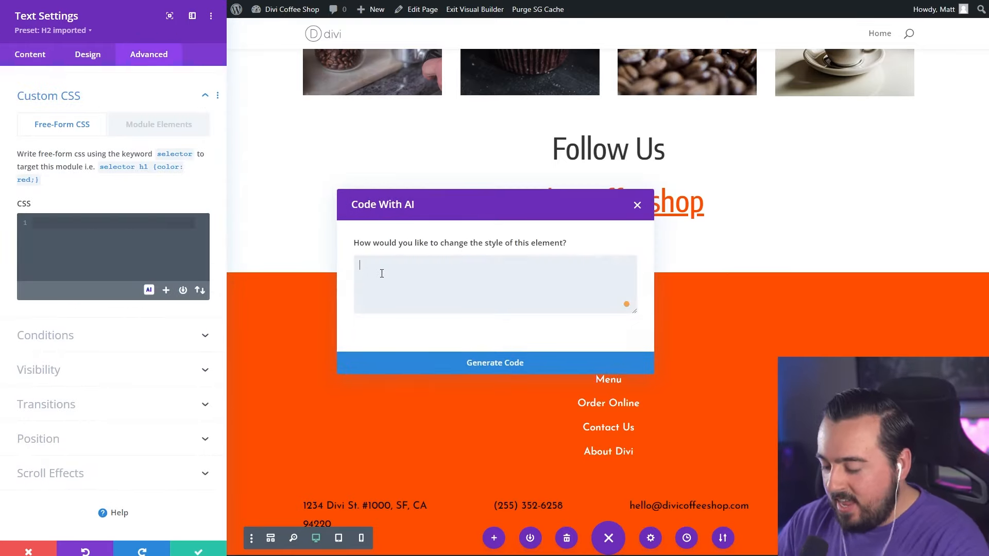
{"action": "left_click", "coordinate": [381, 273]}
{"action": "type", "text": "make the tex"}
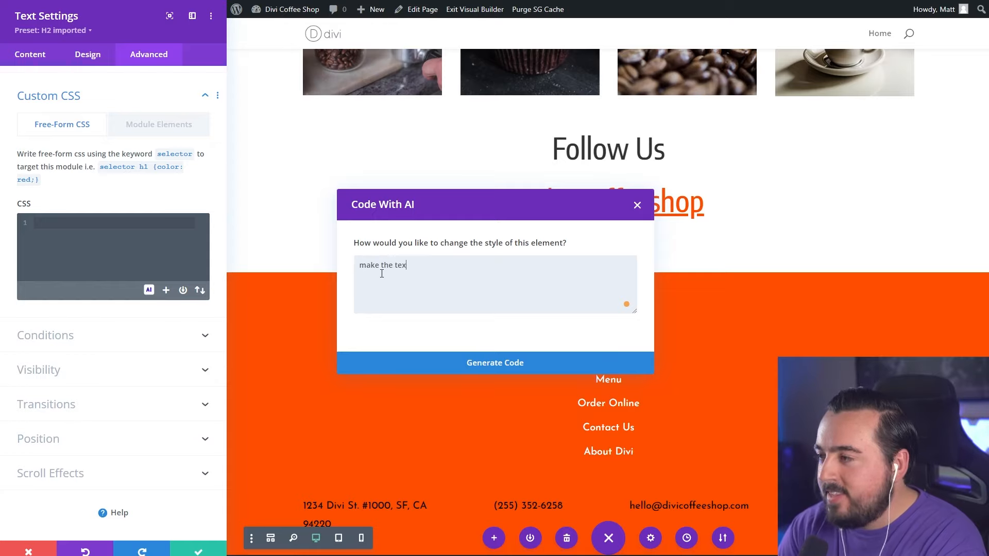
{"action": "type", "text": "t wiggle"}
{"action": "left_click", "coordinate": [507, 363]}
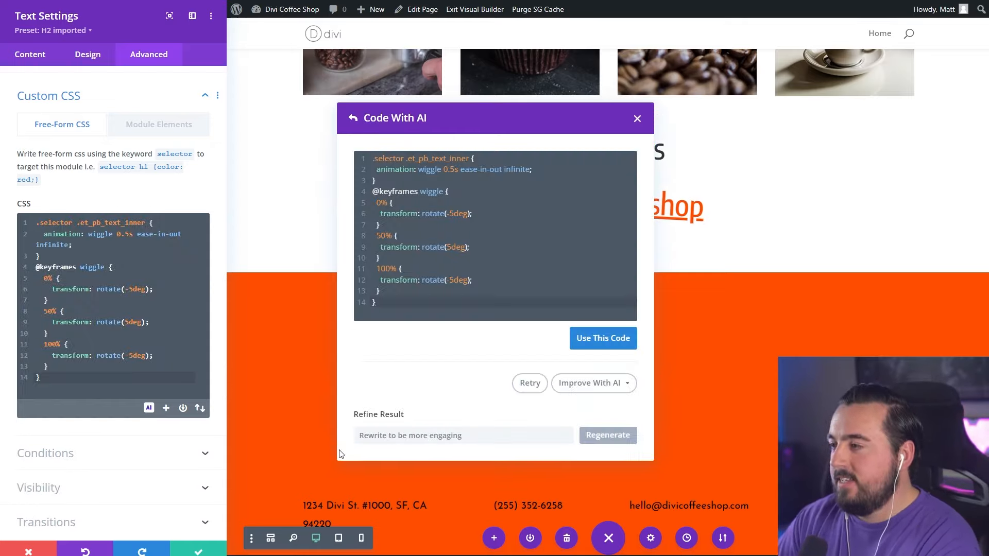
{"action": "left_click", "coordinate": [592, 339]}
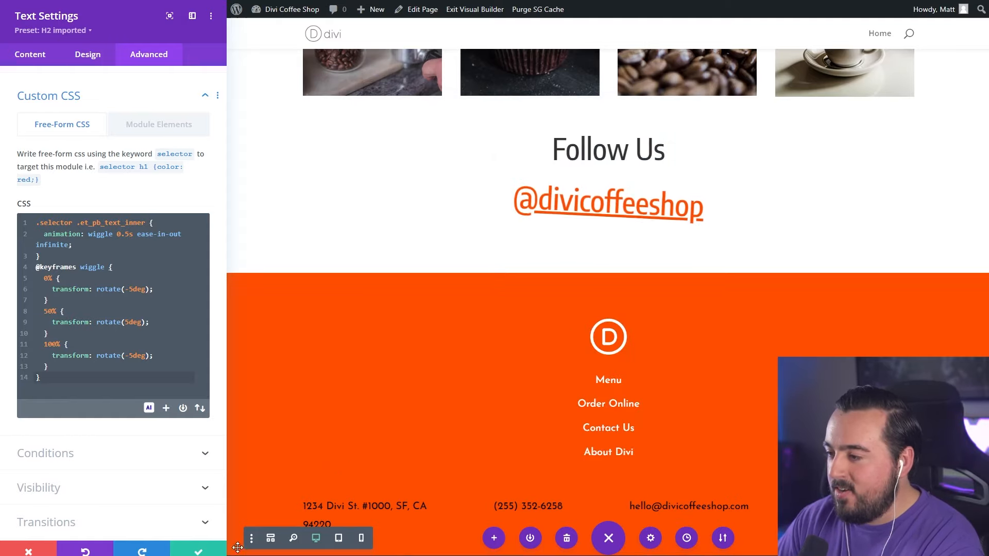
{"action": "left_click", "coordinate": [198, 551]}
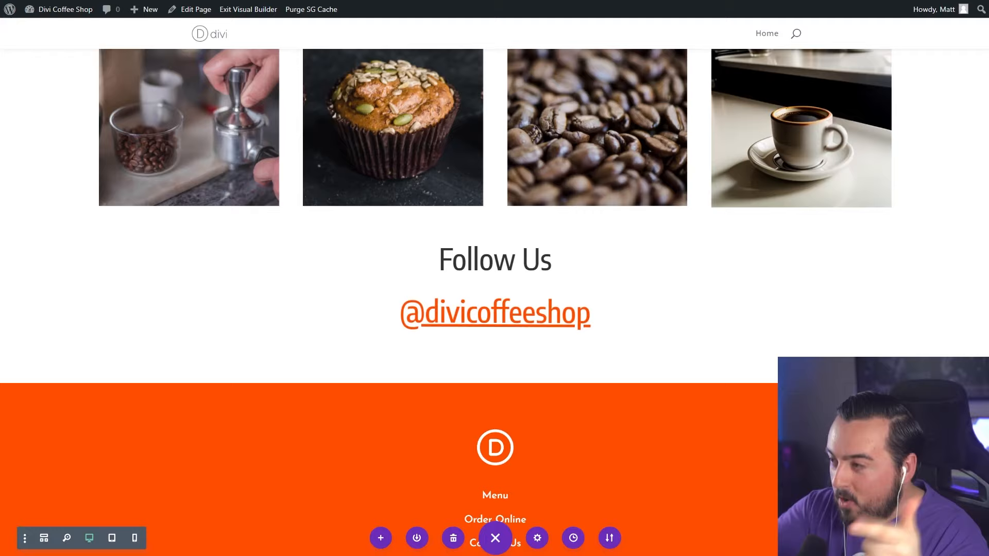
{"action": "scroll", "coordinate": [495, 288], "scroll_direction": "up", "scroll_amount": 1}
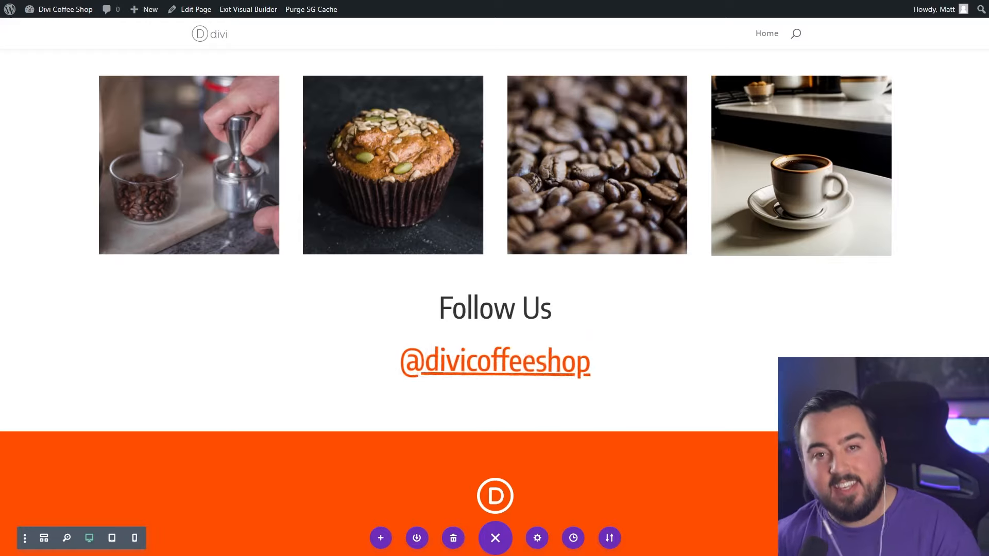
{"action": "left_click", "coordinate": [496, 538]}
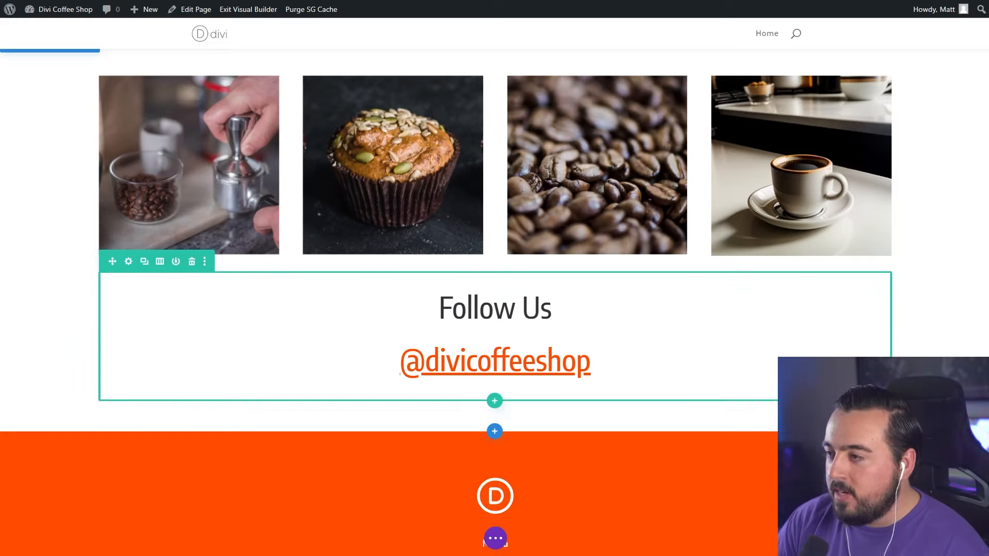
{"action": "left_click", "coordinate": [160, 261]}
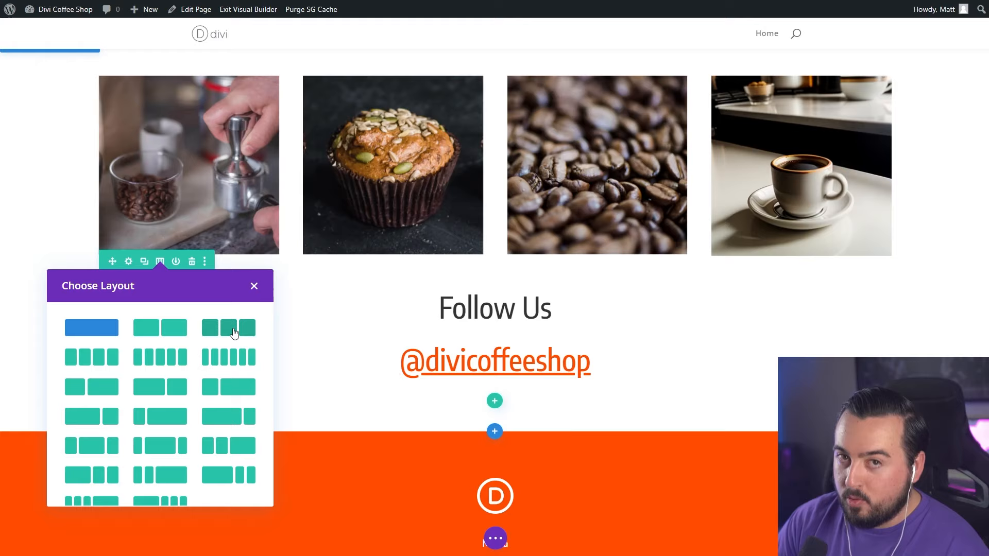
{"action": "left_click", "coordinate": [234, 330]}
{"action": "left_click_drag", "start_coordinate": [183, 294], "coordinate": [451, 303]}
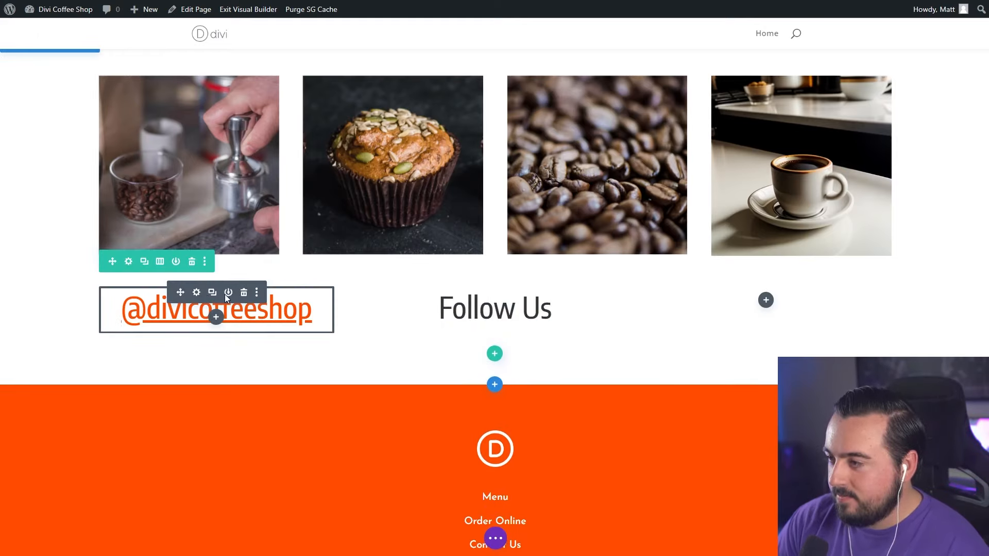
{"action": "left_click_drag", "start_coordinate": [225, 295], "coordinate": [494, 360]}
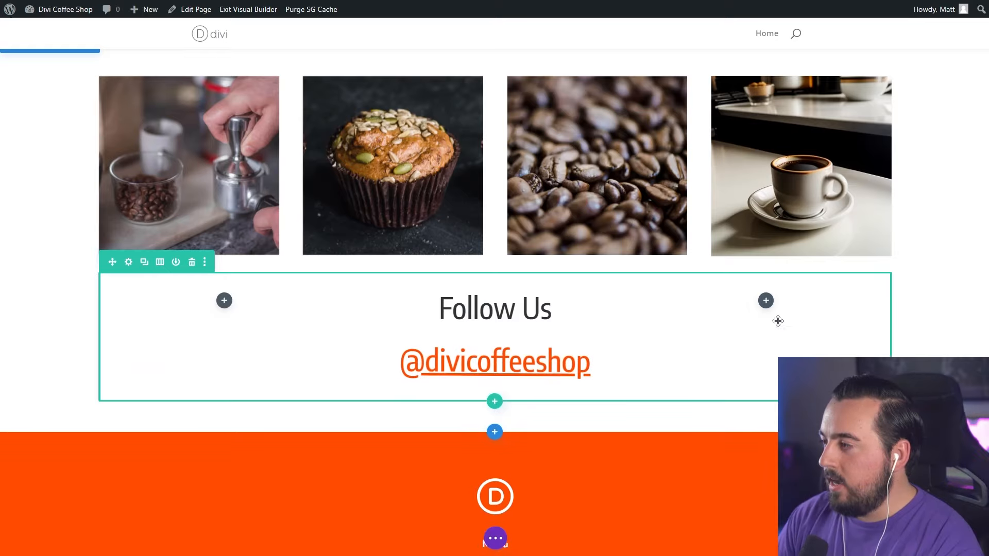
Search the modules for "image" and insert an Image module in the empty first column beside "Follow Us"
{"action": "left_click", "coordinate": [224, 302]}
{"action": "scroll", "coordinate": [243, 139], "scroll_direction": "down", "scroll_amount": 10}
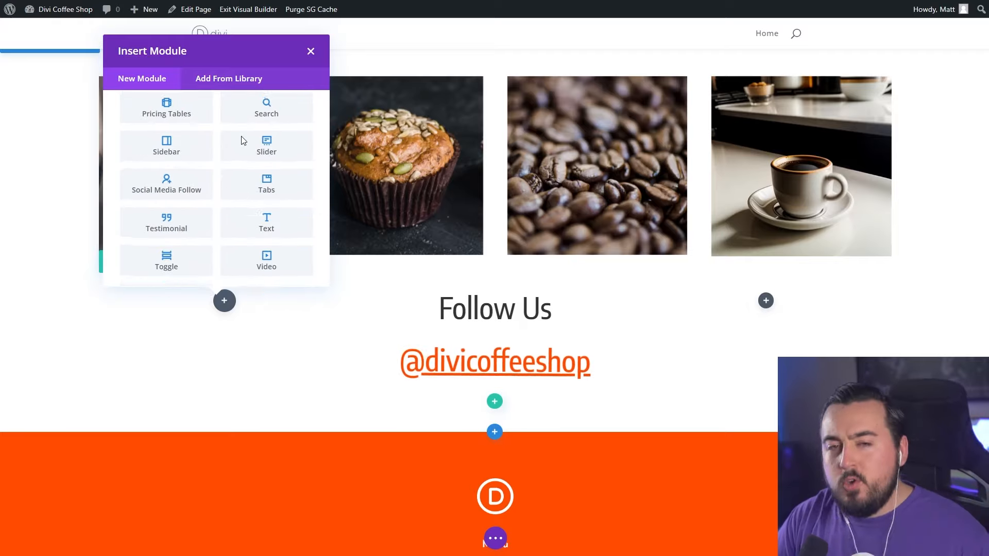
{"action": "scroll", "coordinate": [240, 146], "scroll_direction": "up", "scroll_amount": 10}
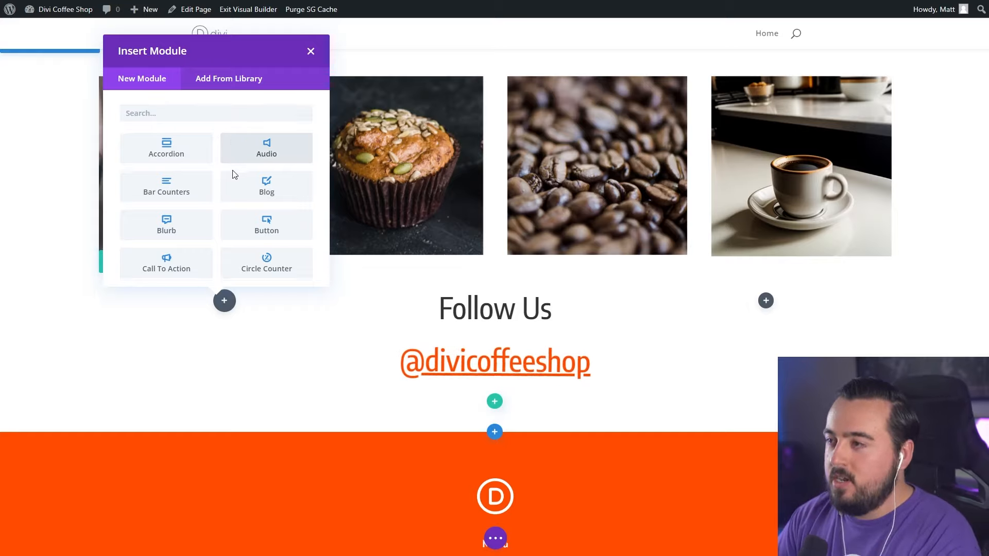
{"action": "scroll", "coordinate": [233, 183], "scroll_direction": "down", "scroll_amount": 3}
{"action": "scroll", "coordinate": [234, 183], "scroll_direction": "down", "scroll_amount": 1}
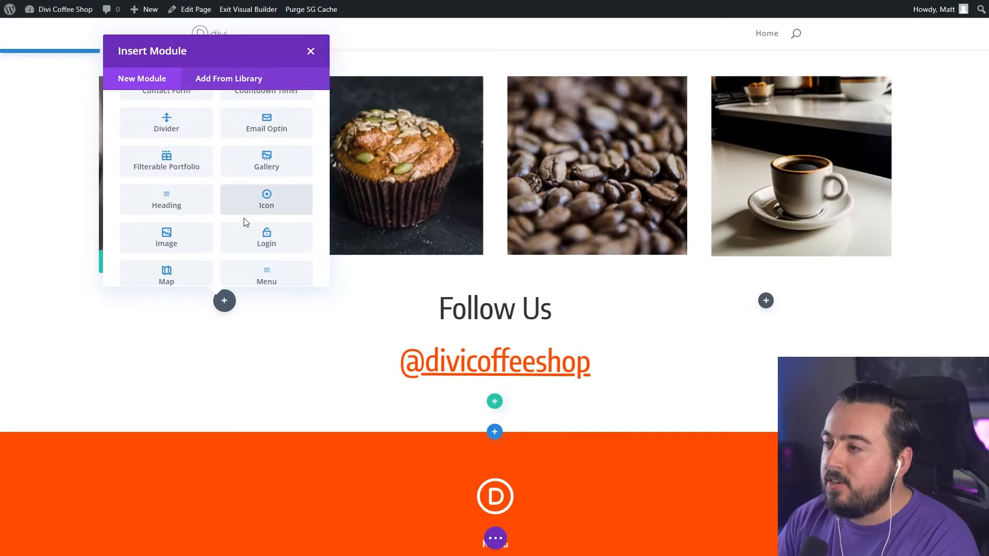
{"action": "scroll", "coordinate": [170, 229], "scroll_direction": "up", "scroll_amount": 4}
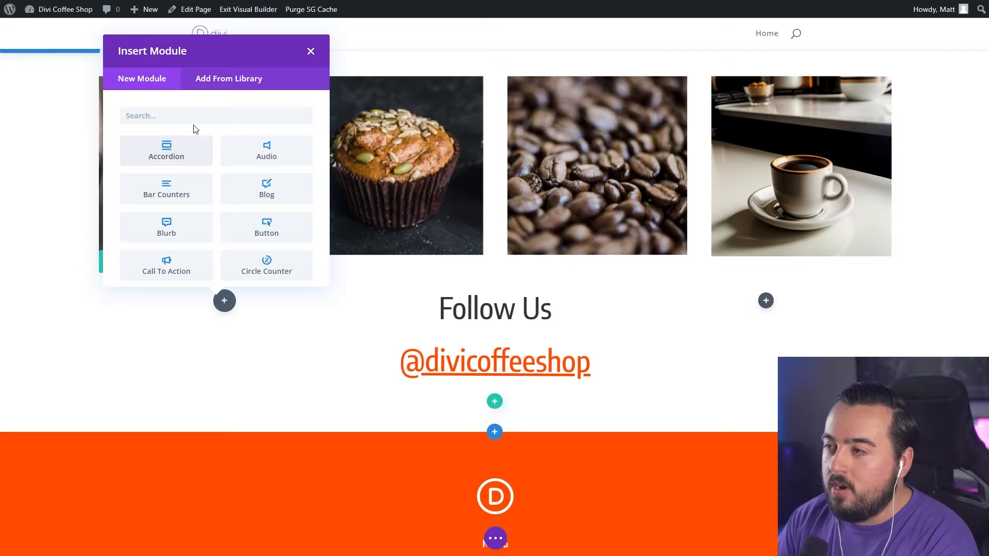
{"action": "left_click", "coordinate": [202, 112]}
{"action": "type", "text": "image"}
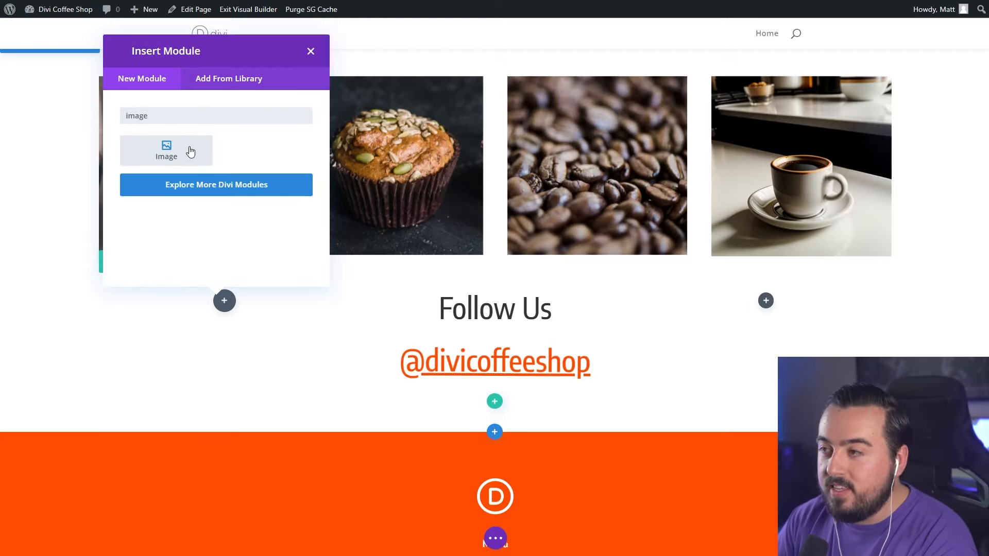
{"action": "left_click", "coordinate": [166, 150]}
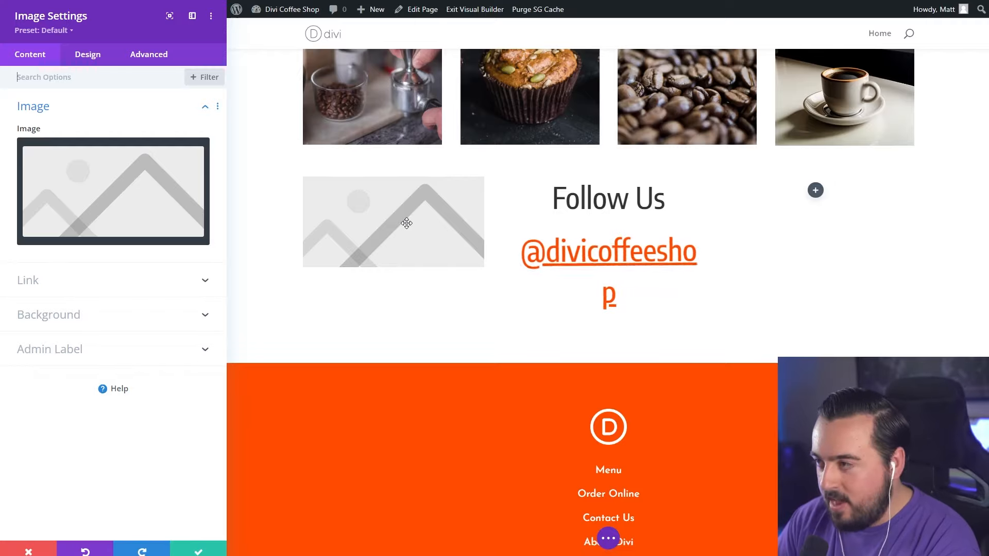
Generate AI photos from the description "coffee shop pastries" and use the one with croissants between two coffee cups in the first column
{"action": "mouse_move", "coordinate": [141, 156]}
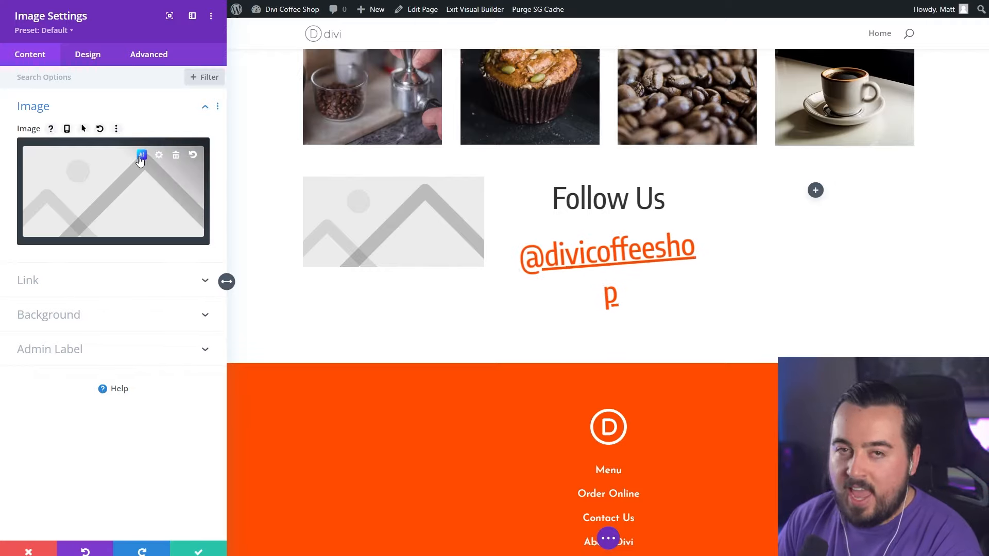
{"action": "left_click", "coordinate": [141, 156]}
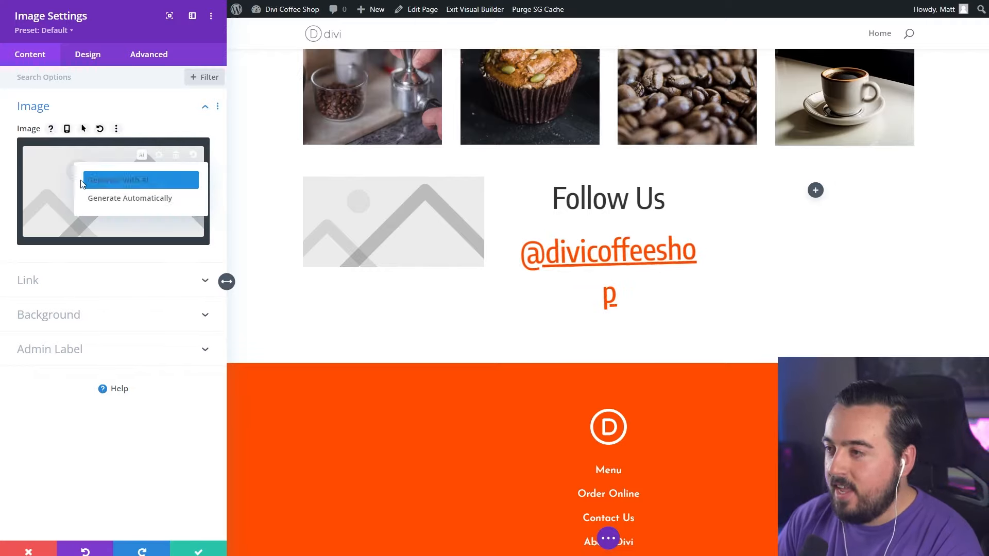
{"action": "left_click", "coordinate": [157, 181]}
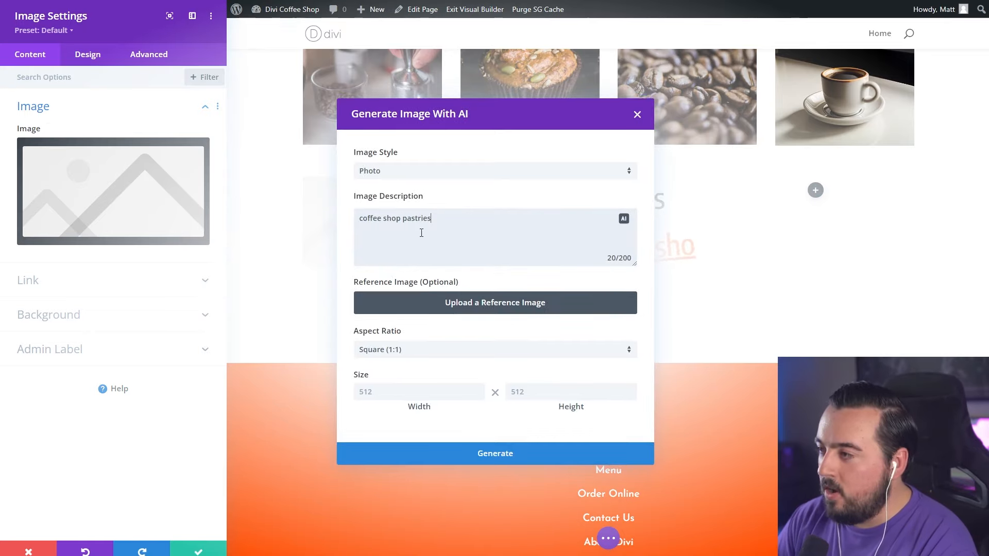
{"action": "left_click", "coordinate": [460, 452]}
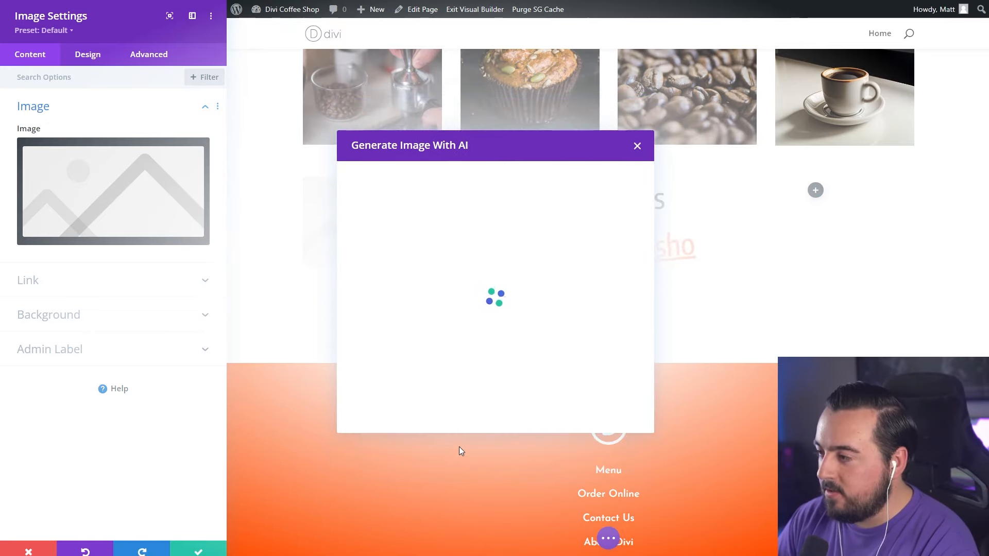
{"action": "mouse_move", "coordinate": [569, 304]}
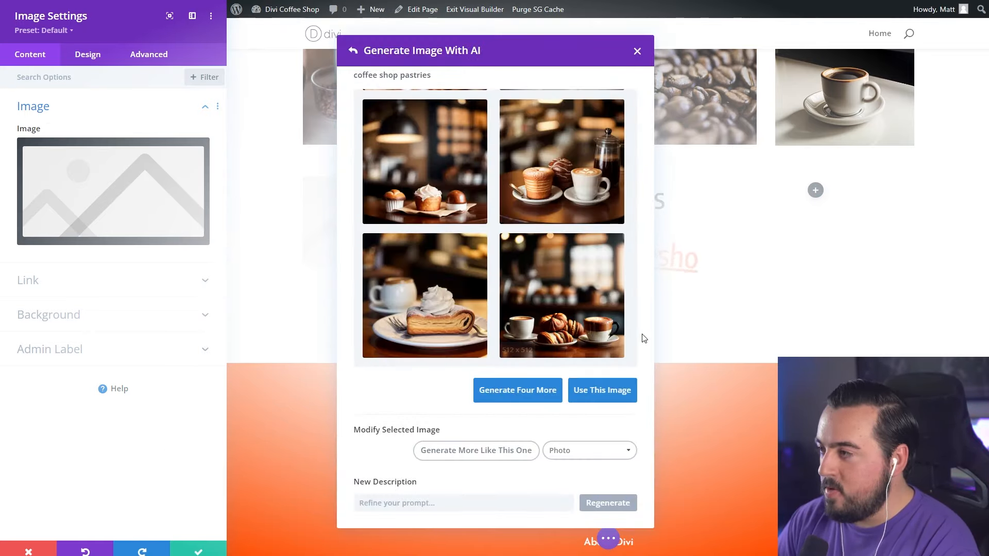
{"action": "left_click", "coordinate": [573, 320]}
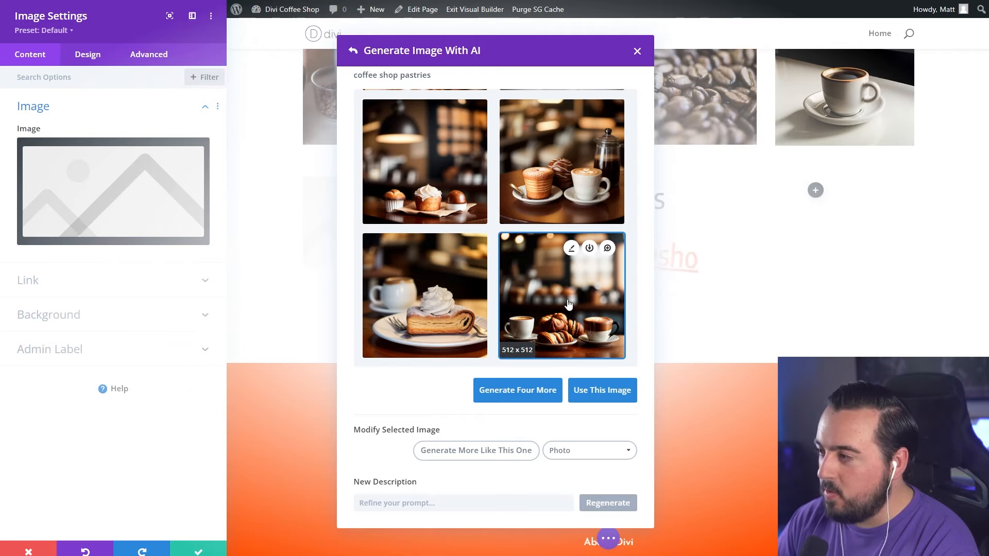
{"action": "left_click", "coordinate": [609, 399]}
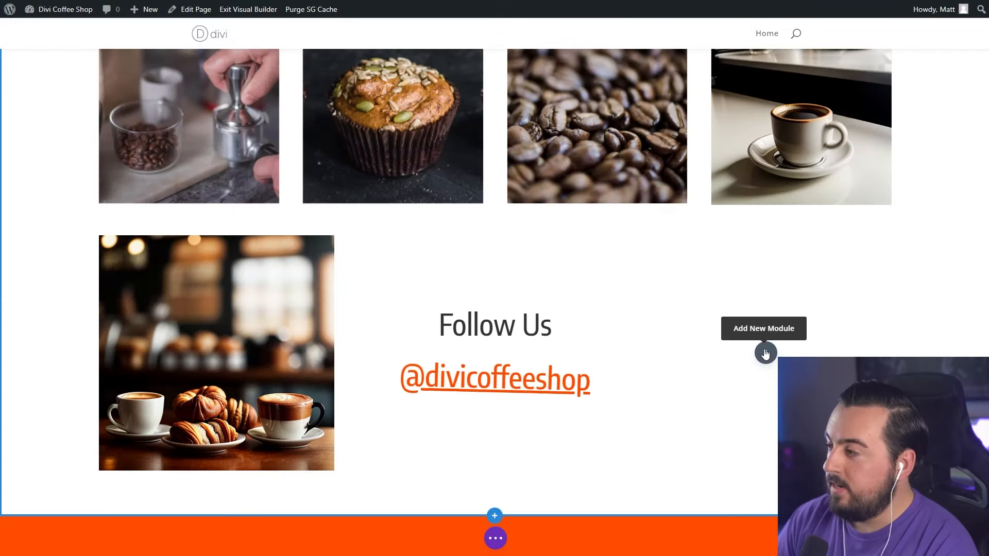
Insert an Image module in the empty third column beside "Follow Us" and generate AI images for it automatically
{"action": "left_click", "coordinate": [766, 351]}
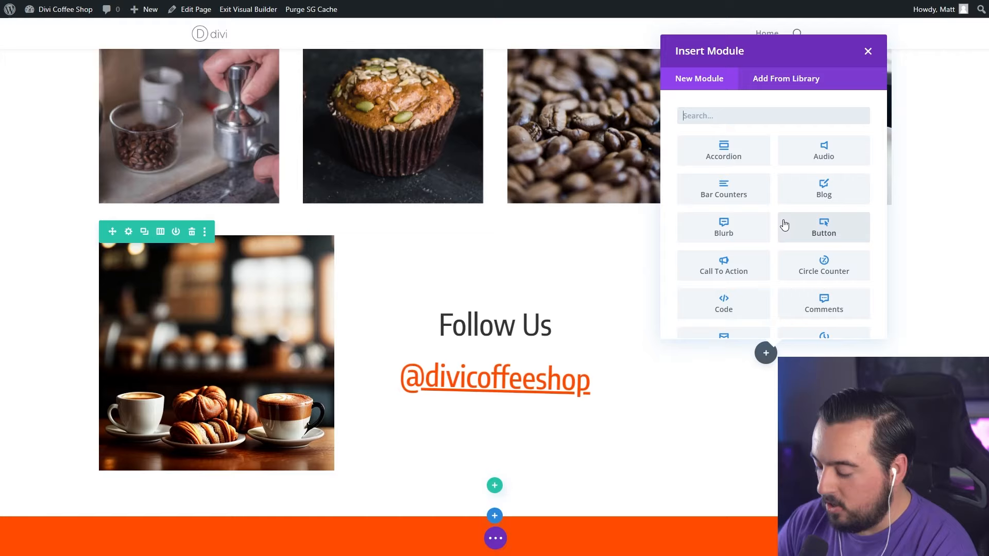
{"action": "type", "text": "image"}
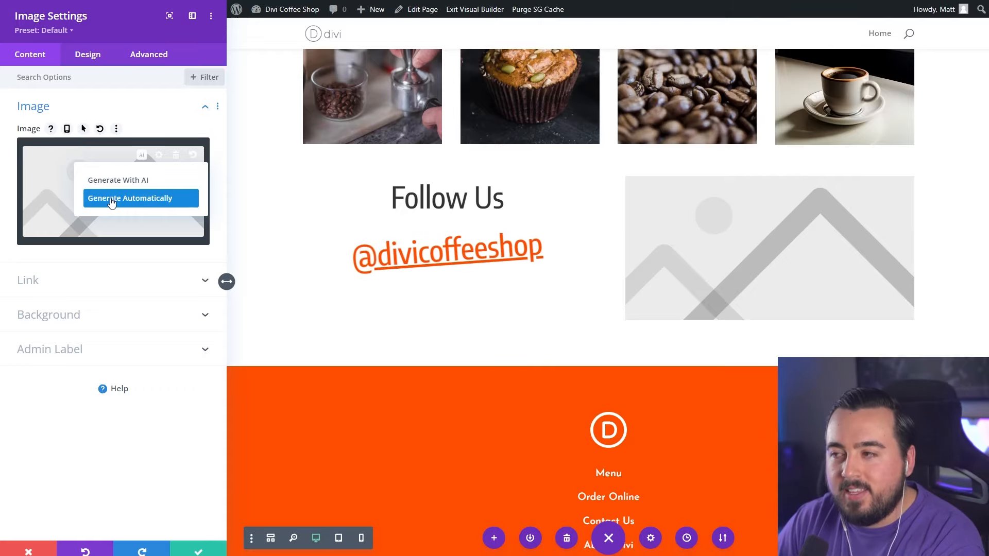
{"action": "left_click", "coordinate": [112, 201]}
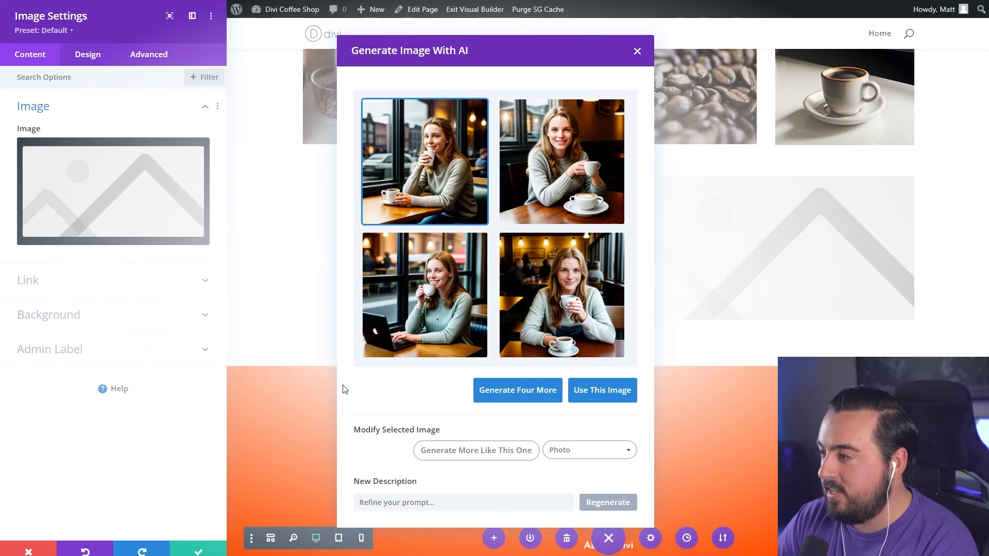
Modify the generated image of the woman with a laptop by painting over the laptop logo with the description "remove logo", and use it
{"action": "left_click", "coordinate": [448, 309]}
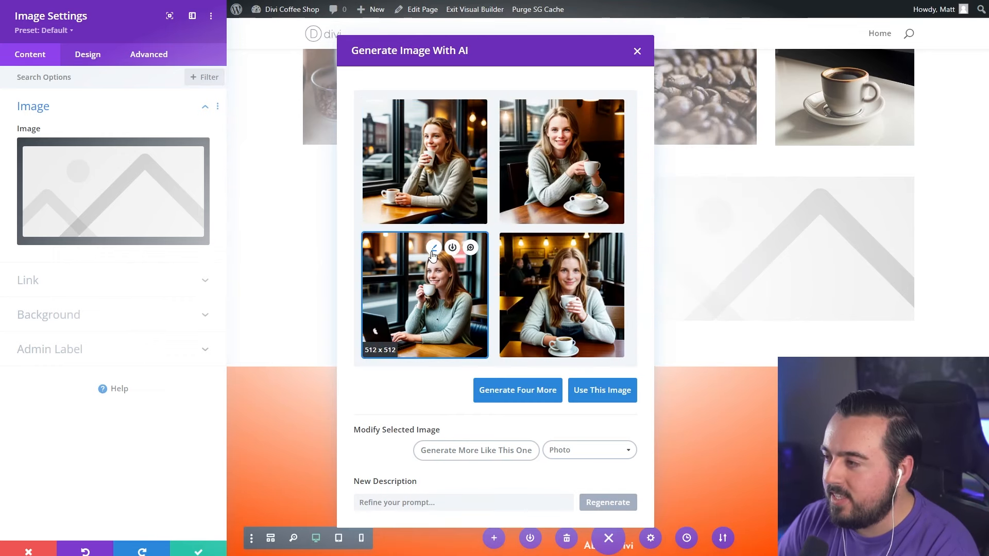
{"action": "left_click", "coordinate": [433, 248]}
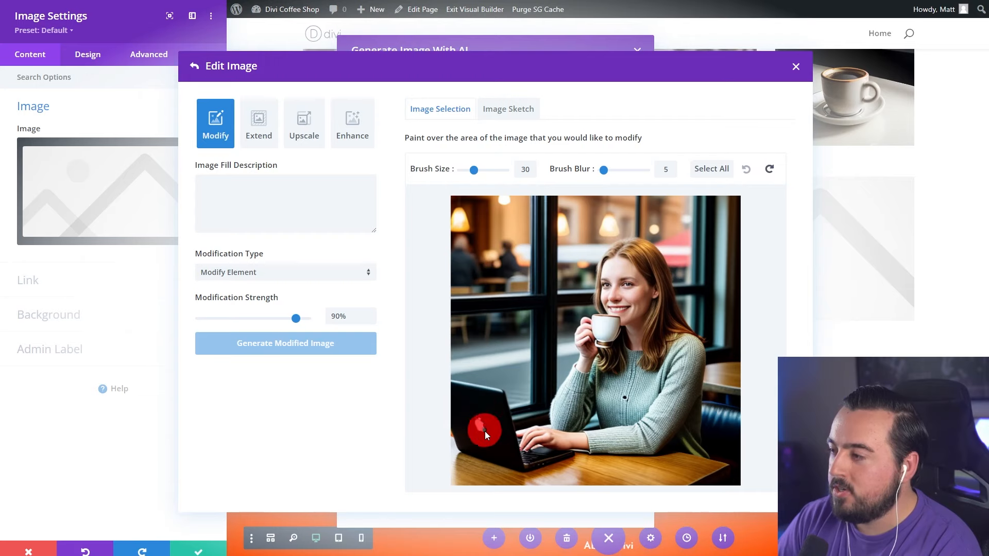
{"action": "left_click", "coordinate": [480, 427]}
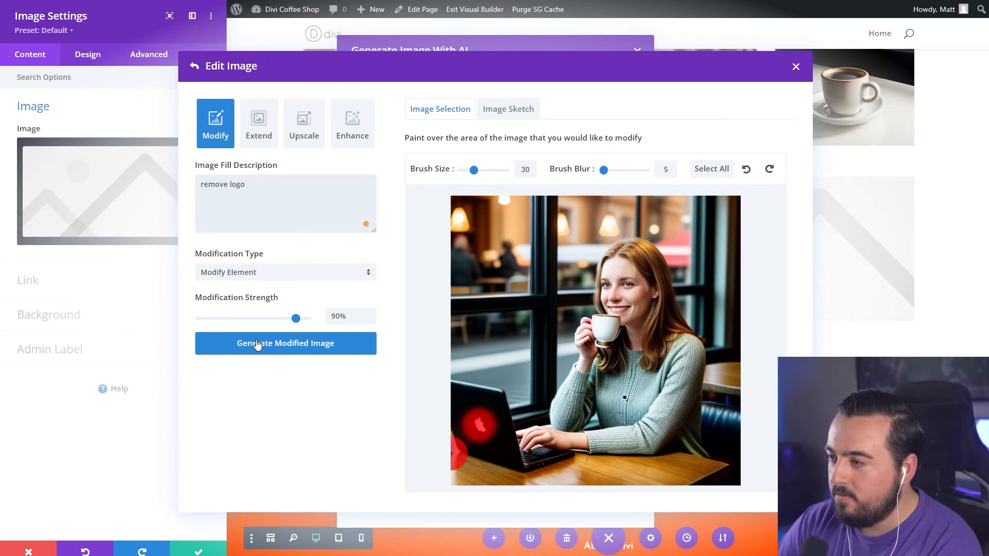
{"action": "left_click", "coordinate": [256, 342]}
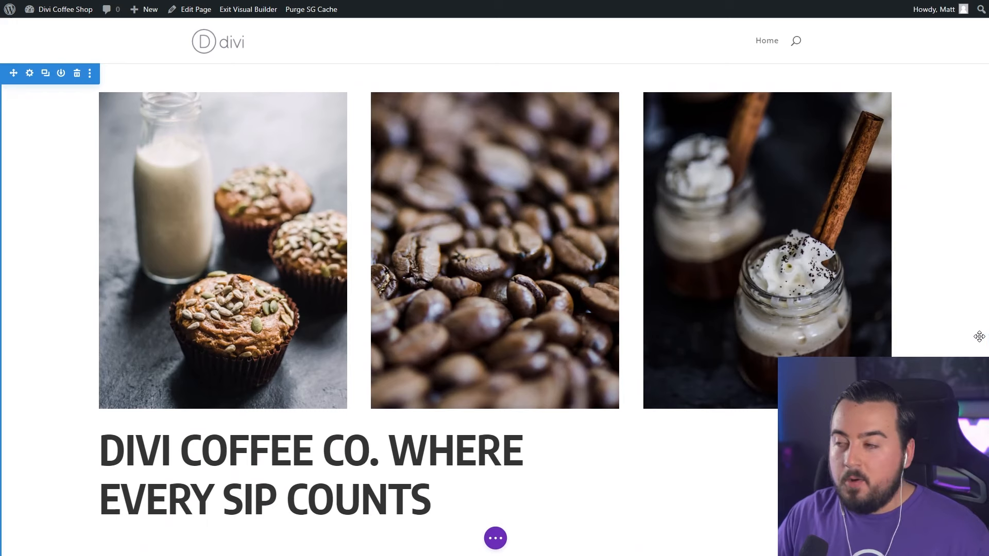
Review the finished home page from the hero images to the "Follow Us" row and save the page
{"action": "scroll", "coordinate": [913, 345], "scroll_direction": "down", "scroll_amount": 10}
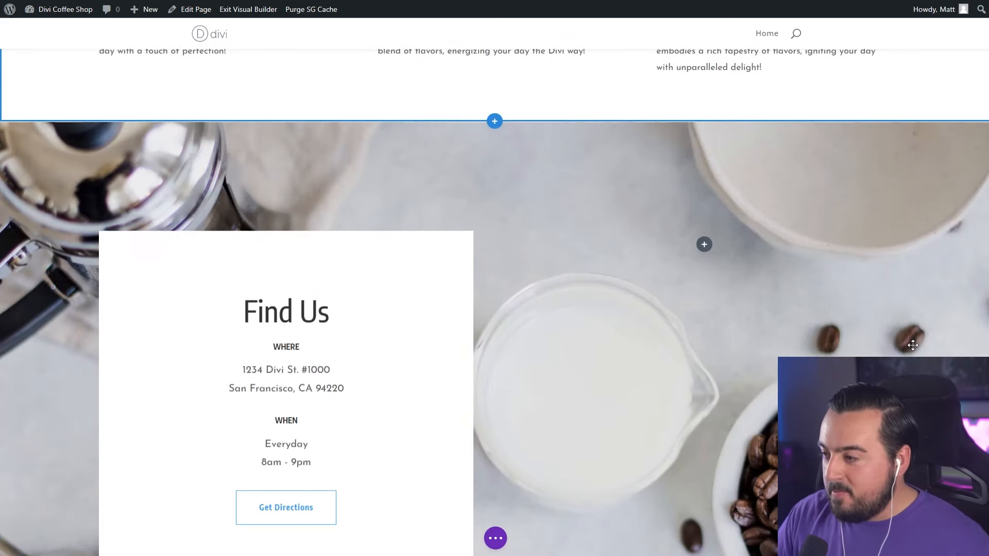
{"action": "scroll", "coordinate": [913, 346], "scroll_direction": "down", "scroll_amount": 10}
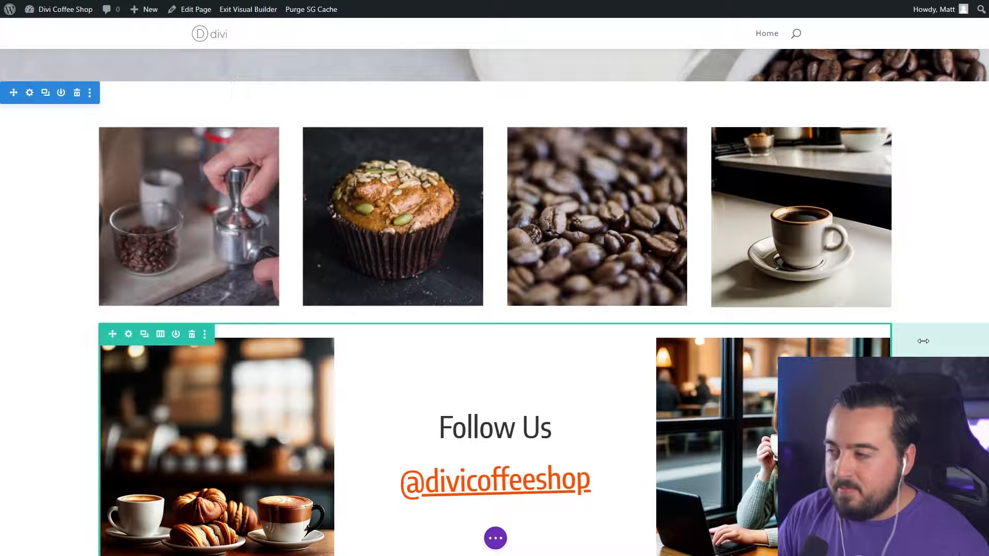
{"action": "scroll", "coordinate": [923, 342], "scroll_direction": "down", "scroll_amount": 10}
{"action": "scroll", "coordinate": [918, 348], "scroll_direction": "up", "scroll_amount": 13}
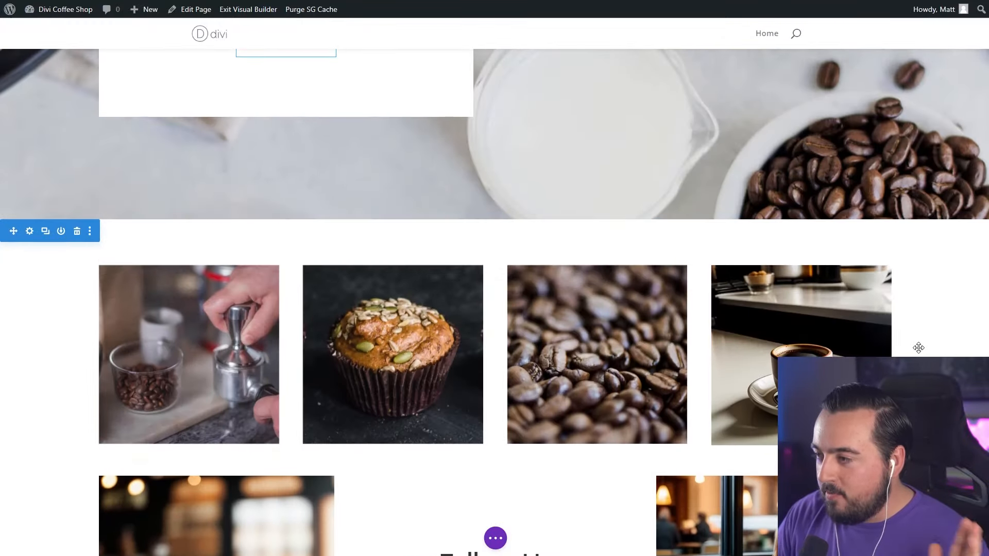
{"action": "scroll", "coordinate": [918, 347], "scroll_direction": "up", "scroll_amount": 4}
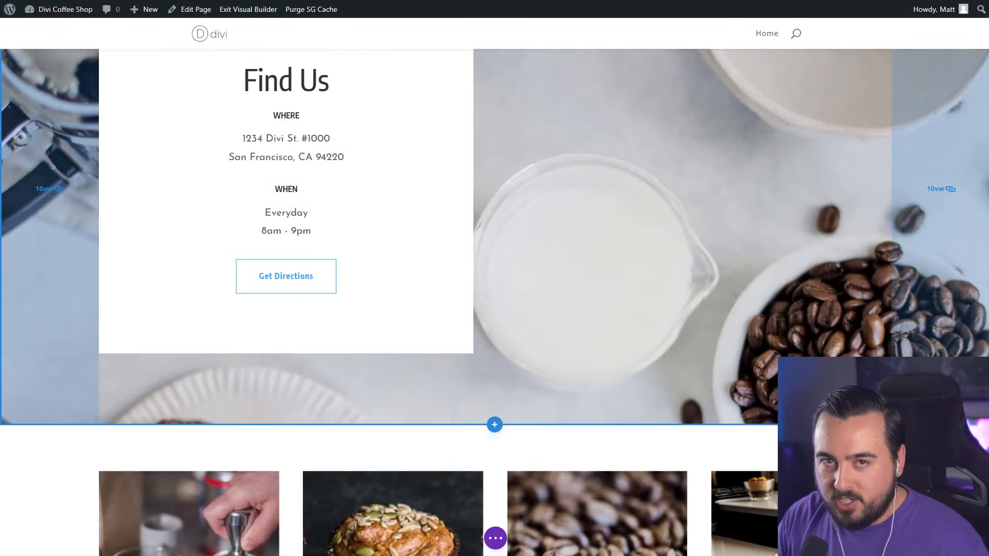
{"action": "left_click", "coordinate": [495, 538]}
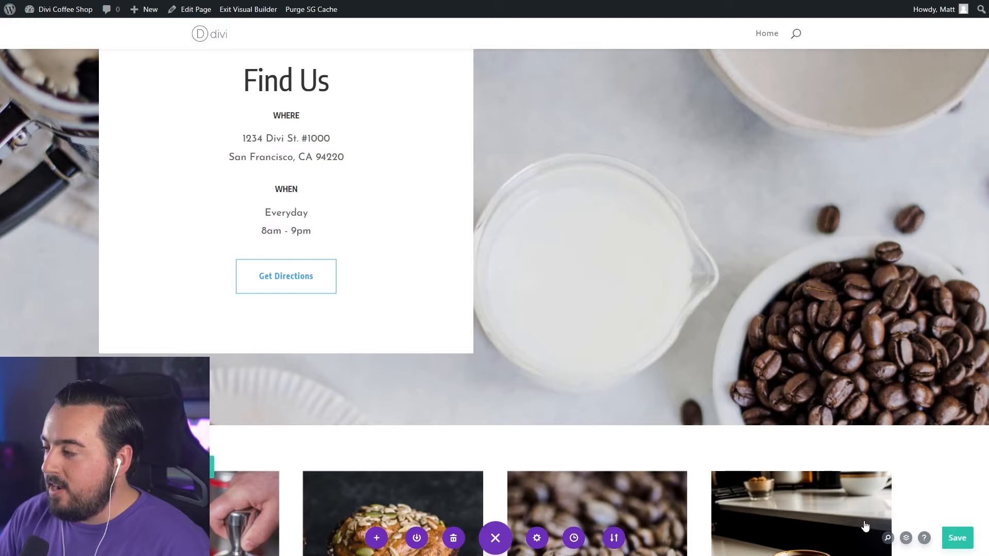
{"action": "left_click", "coordinate": [957, 538]}
Add a new page titled "About" from the WordPress dashboard and publish it
{"action": "mouse_move", "coordinate": [61, 9]}
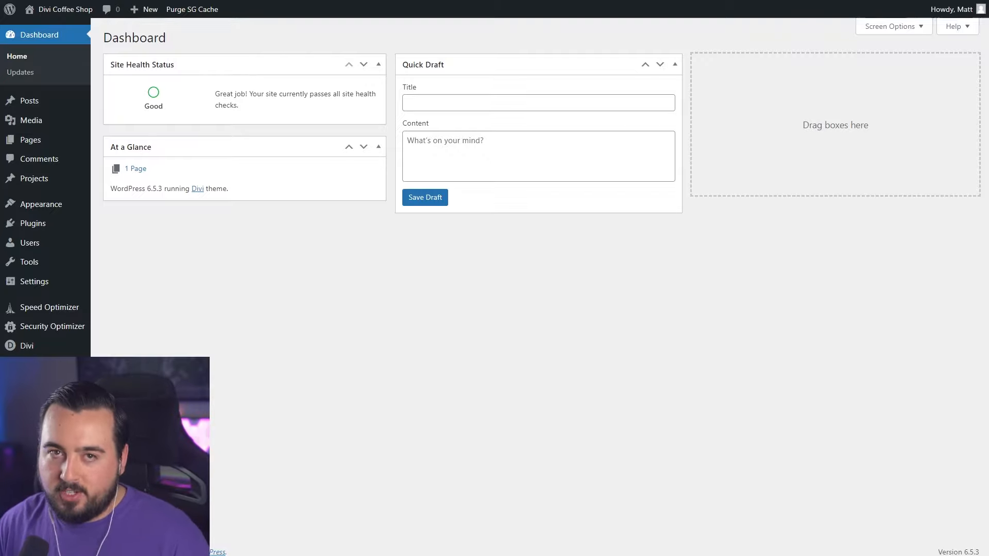
{"action": "mouse_move", "coordinate": [39, 144]}
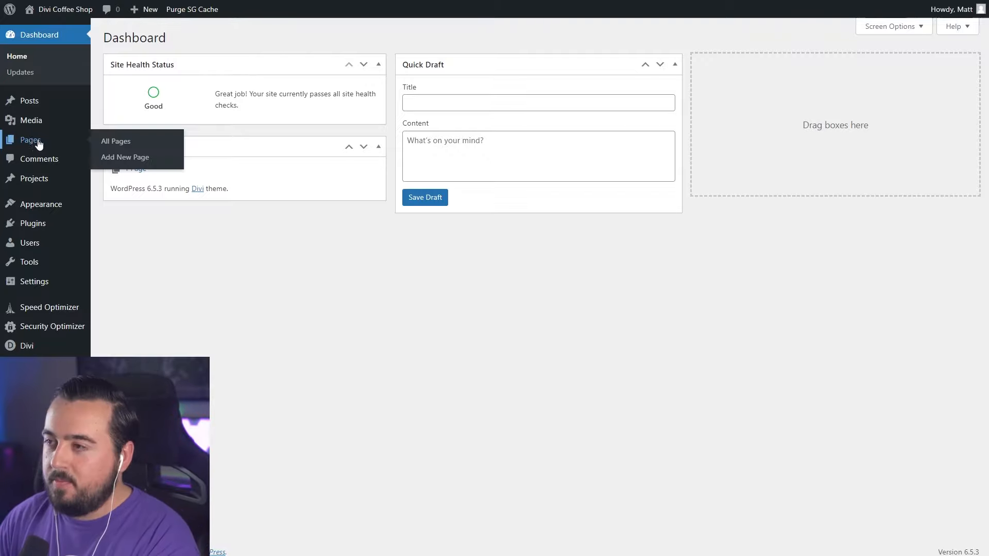
{"action": "left_click", "coordinate": [130, 161]}
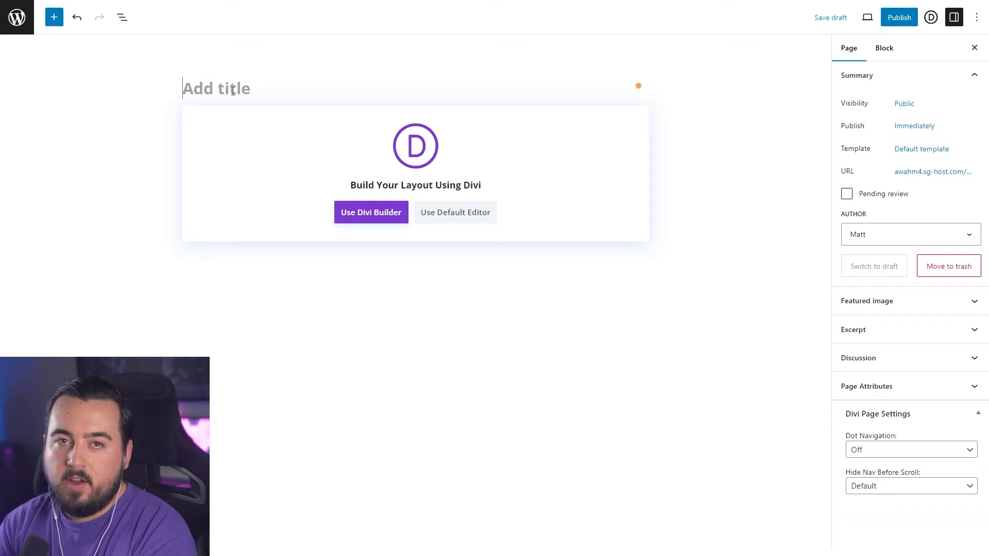
{"action": "type", "text": "About"}
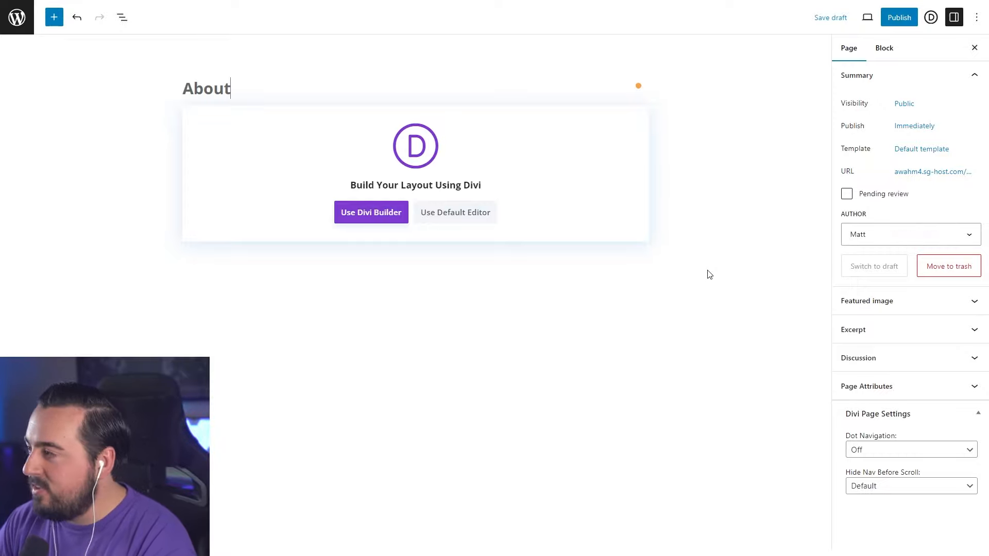
{"action": "left_click", "coordinate": [900, 21]}
{"action": "left_click", "coordinate": [895, 19]}
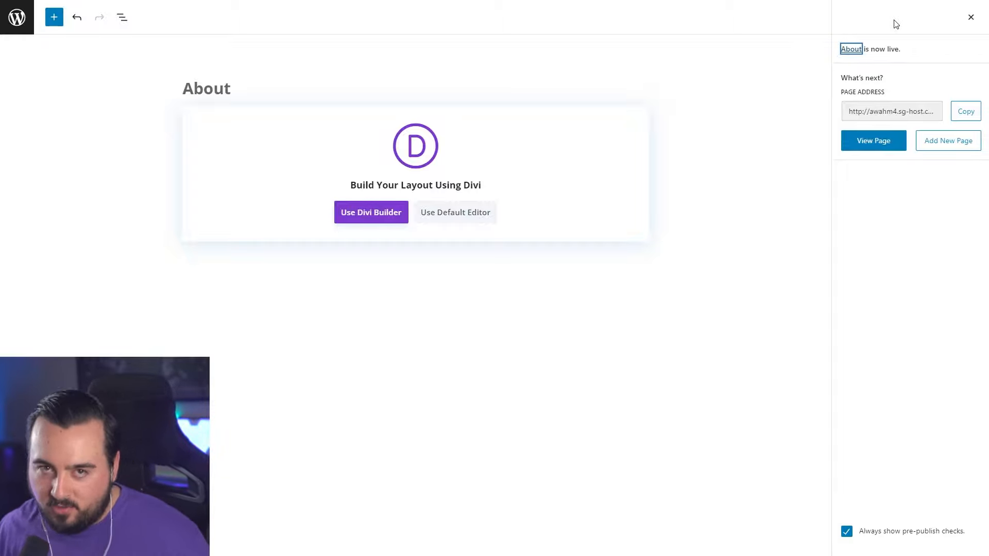
Add and publish two more pages titled "Menu" and "Contact", and return to the list of all pages
{"action": "left_click", "coordinate": [954, 147]}
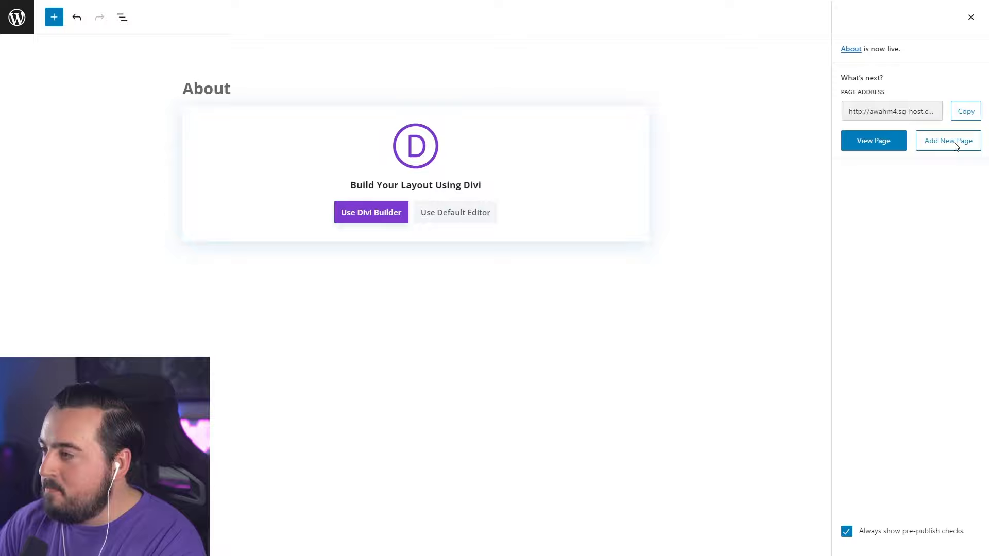
{"action": "type", "text": "Menu"}
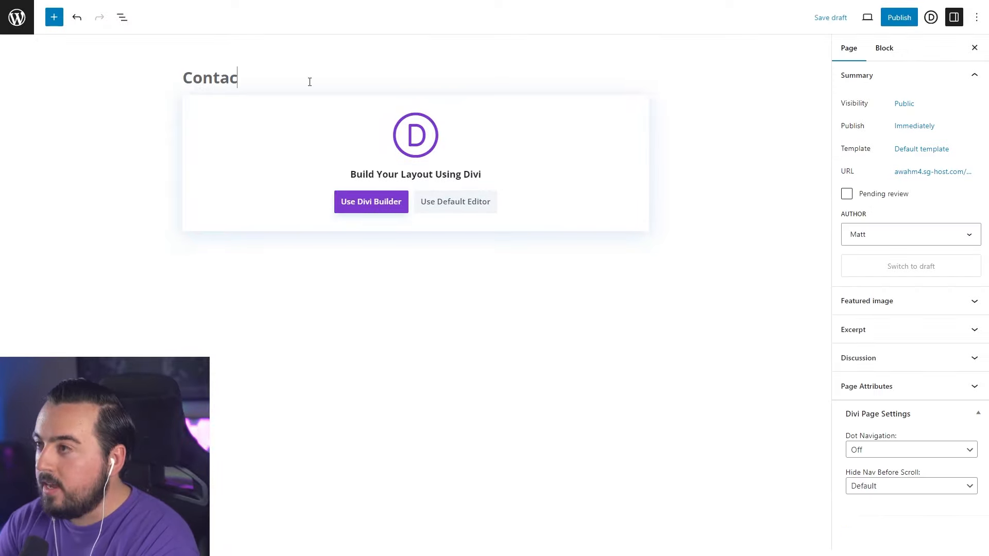
{"action": "type", "text": "t"}
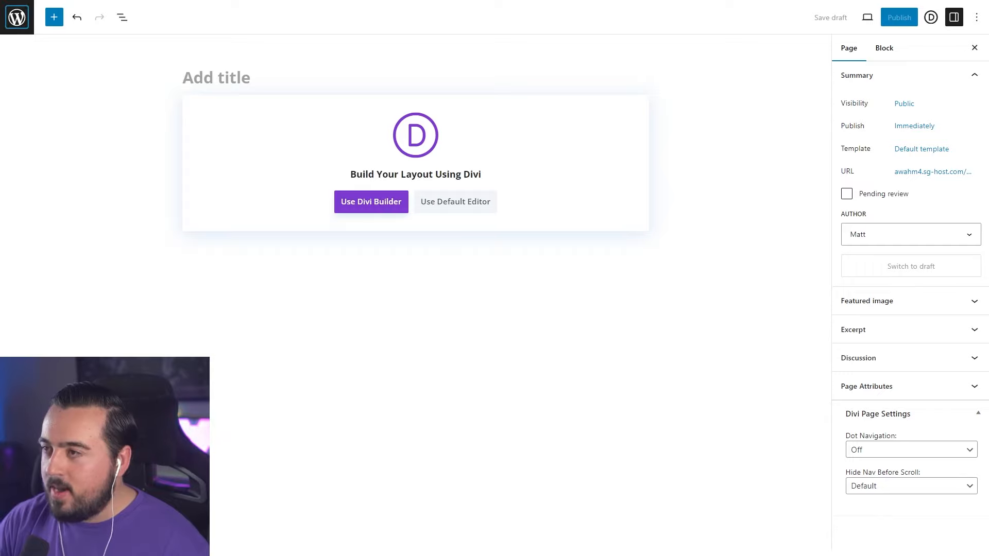
{"action": "left_click", "coordinate": [17, 17]}
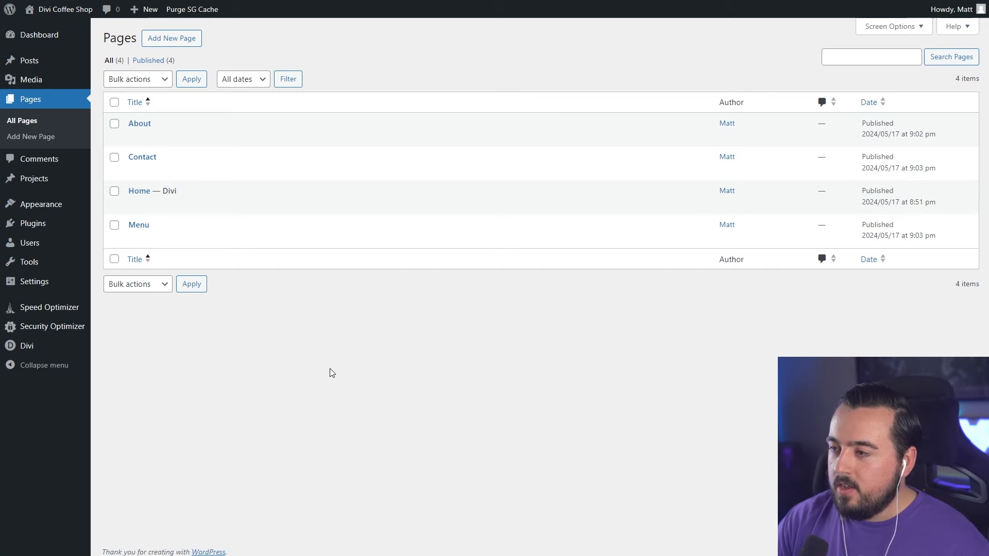
Set the site's homepage to a static page using the Home page in the reading settings, and save the changes
{"action": "mouse_move", "coordinate": [54, 284]}
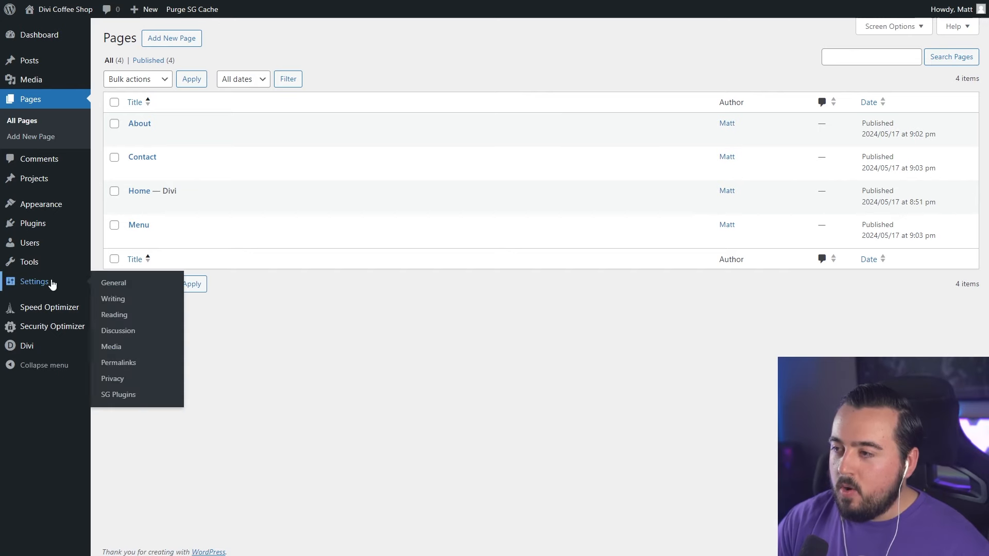
{"action": "left_click", "coordinate": [114, 315]}
{"action": "left_click_drag", "start_coordinate": [103, 68], "coordinate": [197, 67]}
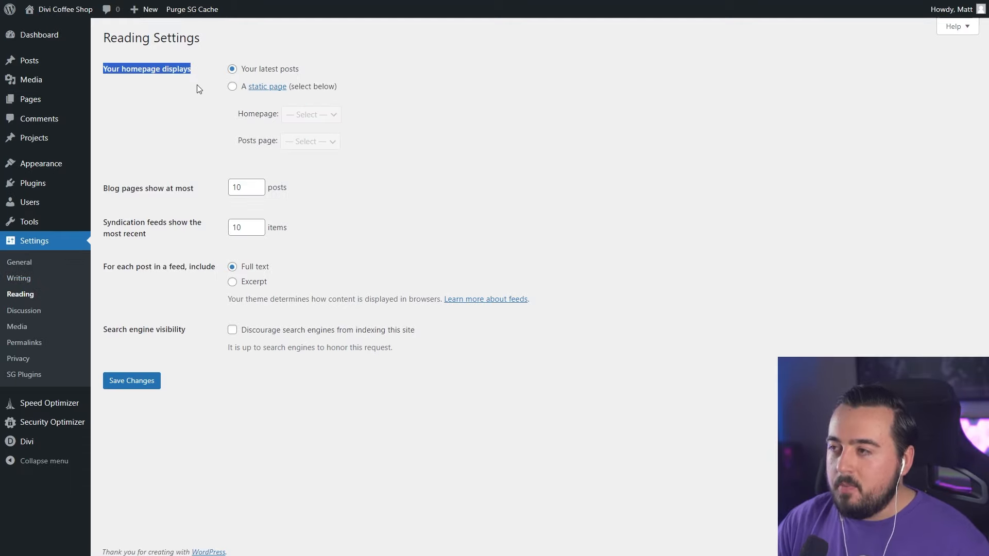
{"action": "left_click", "coordinate": [197, 85]}
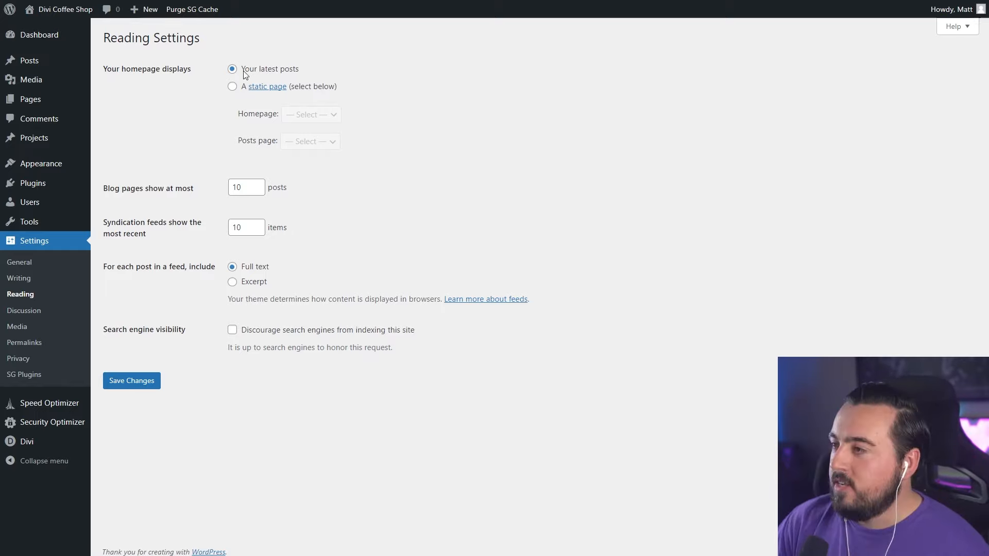
{"action": "left_click", "coordinate": [232, 89]}
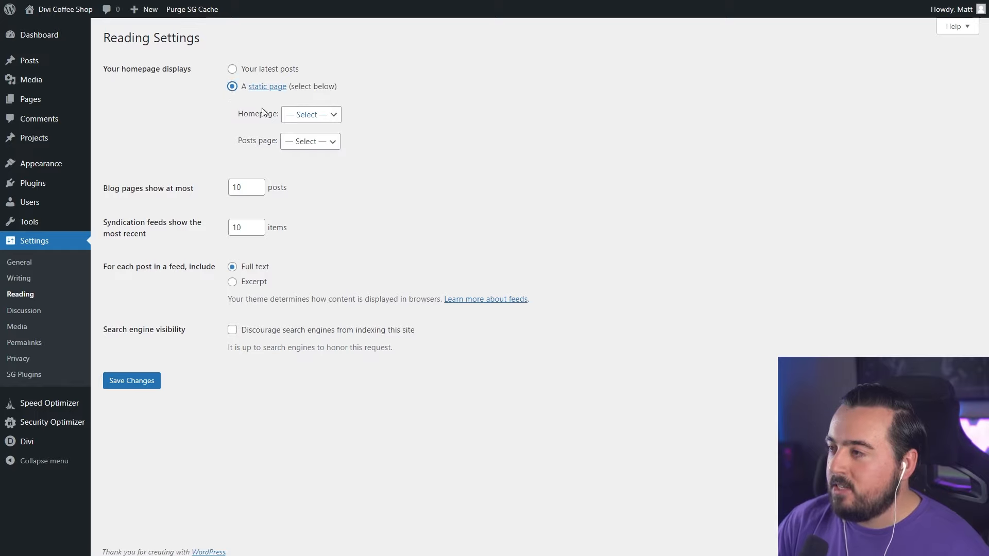
{"action": "left_click", "coordinate": [314, 123]}
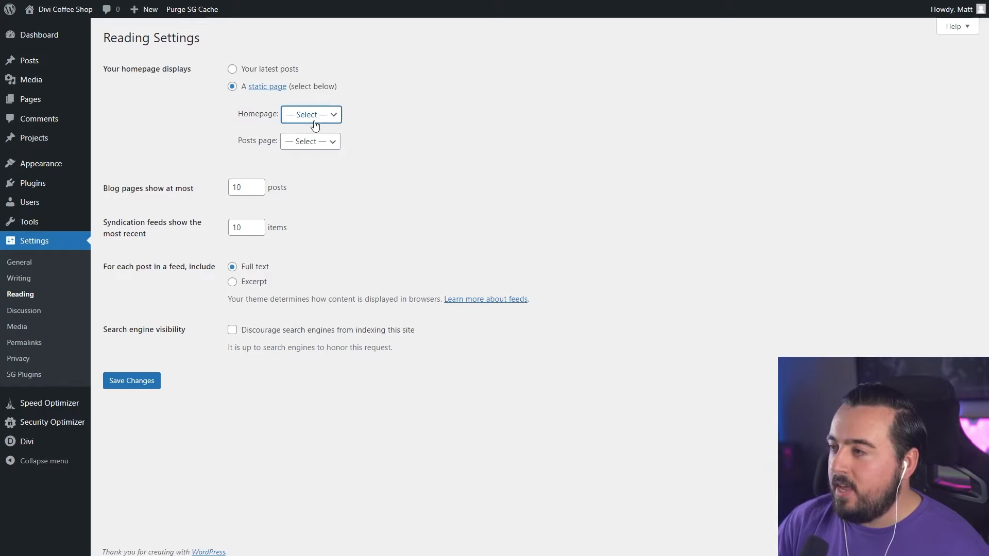
{"action": "left_click", "coordinate": [307, 169]}
{"action": "left_click", "coordinate": [429, 182]}
{"action": "left_click", "coordinate": [132, 384]}
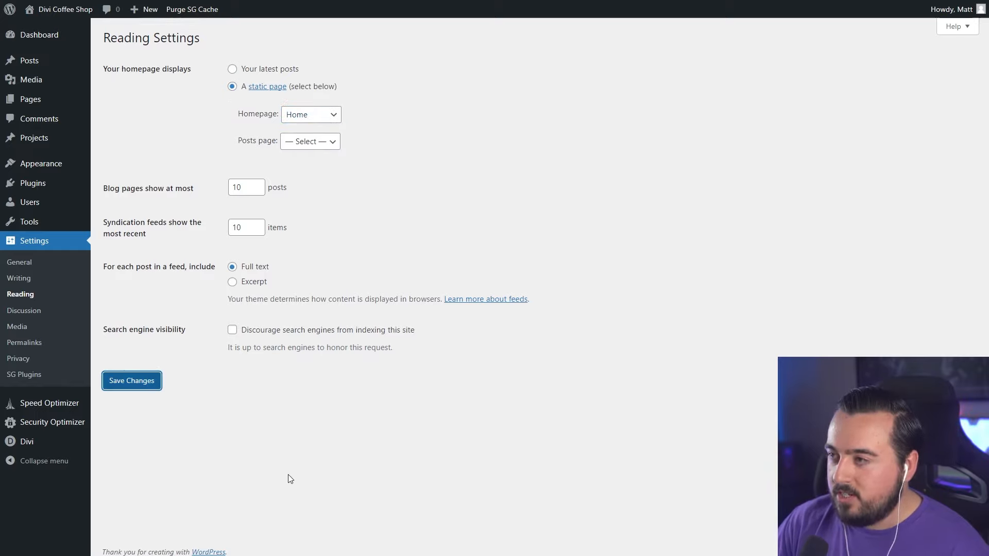
Visit the live site to check the home page and its header navigation, and return to the dashboard
{"action": "mouse_move", "coordinate": [70, 14]}
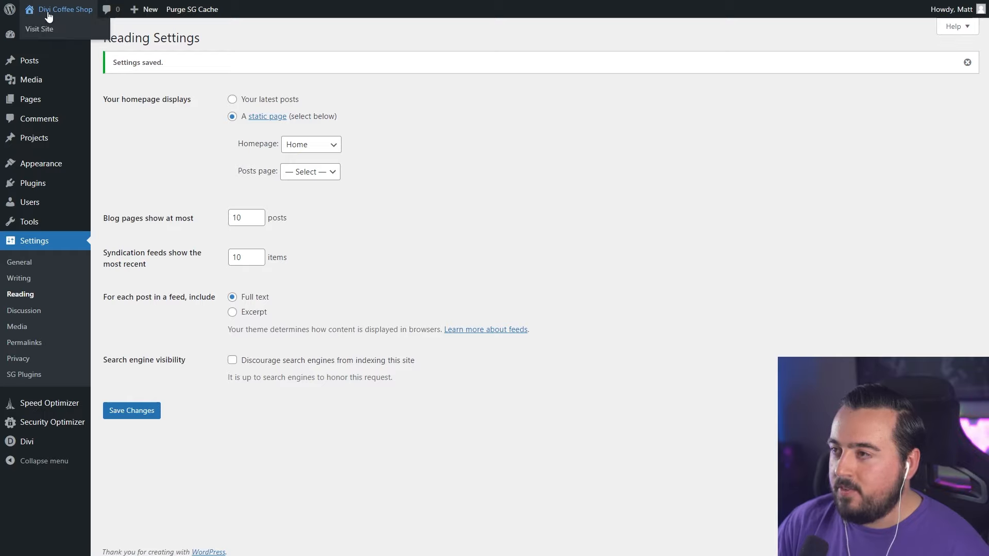
{"action": "left_click", "coordinate": [40, 29]}
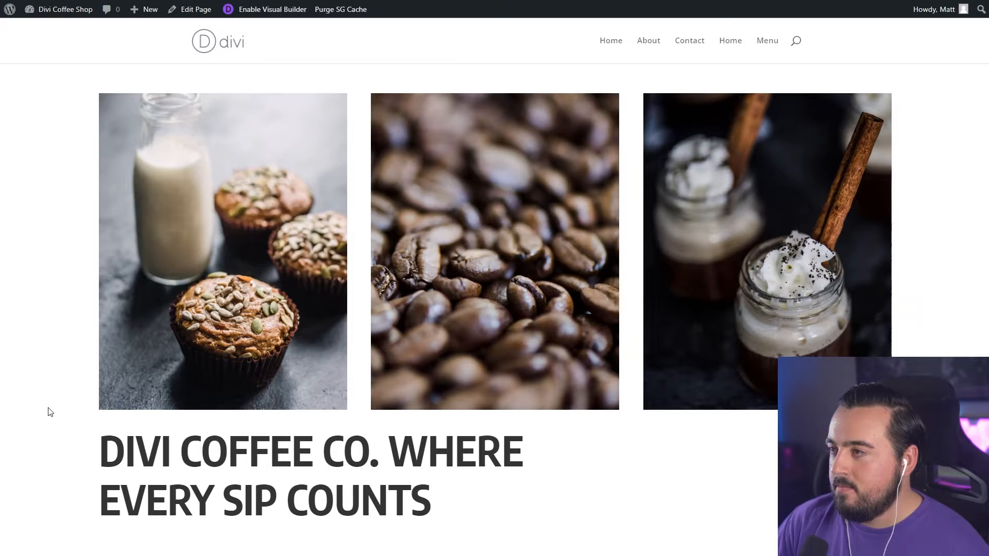
{"action": "scroll", "coordinate": [50, 407], "scroll_direction": "down", "scroll_amount": 15}
{"action": "scroll", "coordinate": [63, 409], "scroll_direction": "up", "scroll_amount": 12}
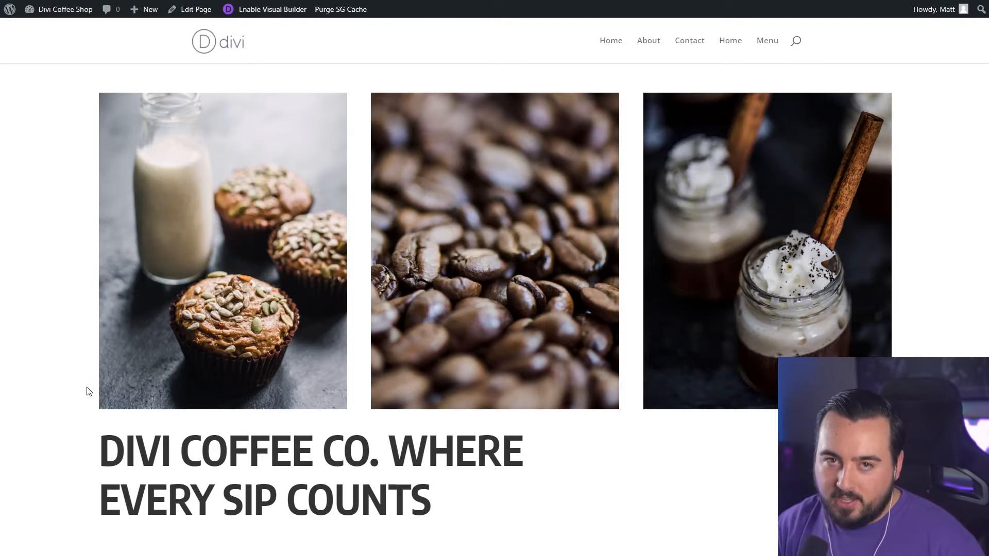
{"action": "mouse_move", "coordinate": [77, 11]}
{"action": "left_click", "coordinate": [52, 29]}
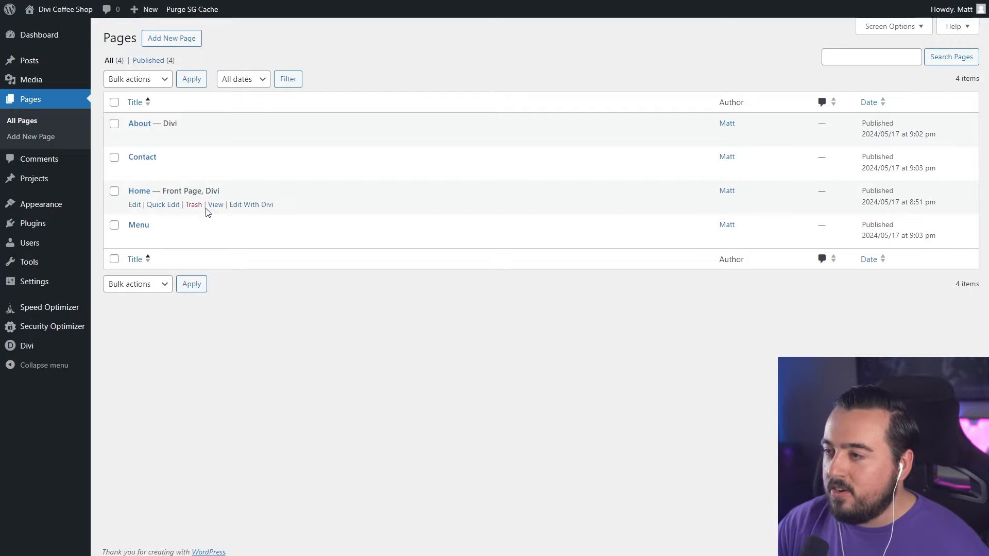
Add the Home, About, Contact and Menu pages from the full page list to the Primary navigation menu
{"action": "mouse_move", "coordinate": [61, 206]}
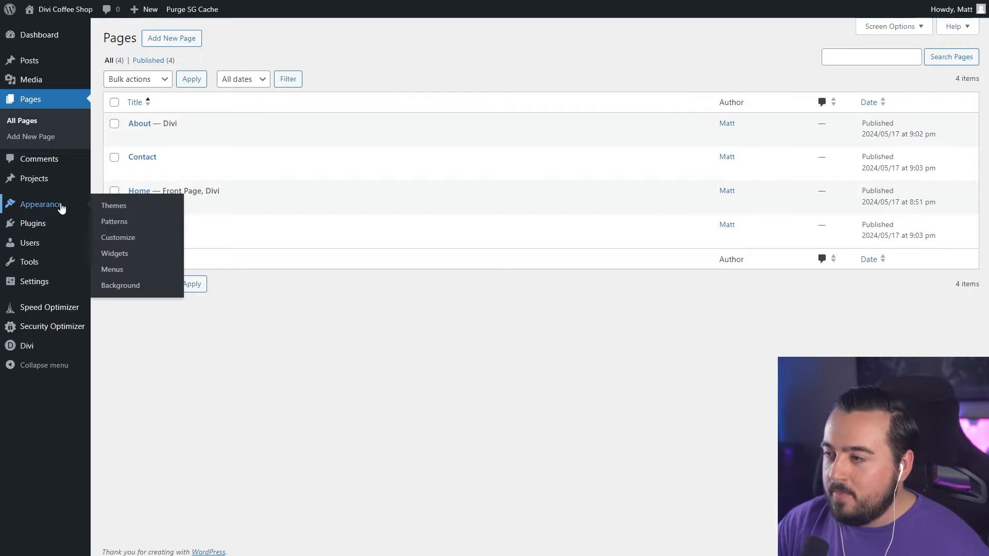
{"action": "left_click", "coordinate": [127, 272]}
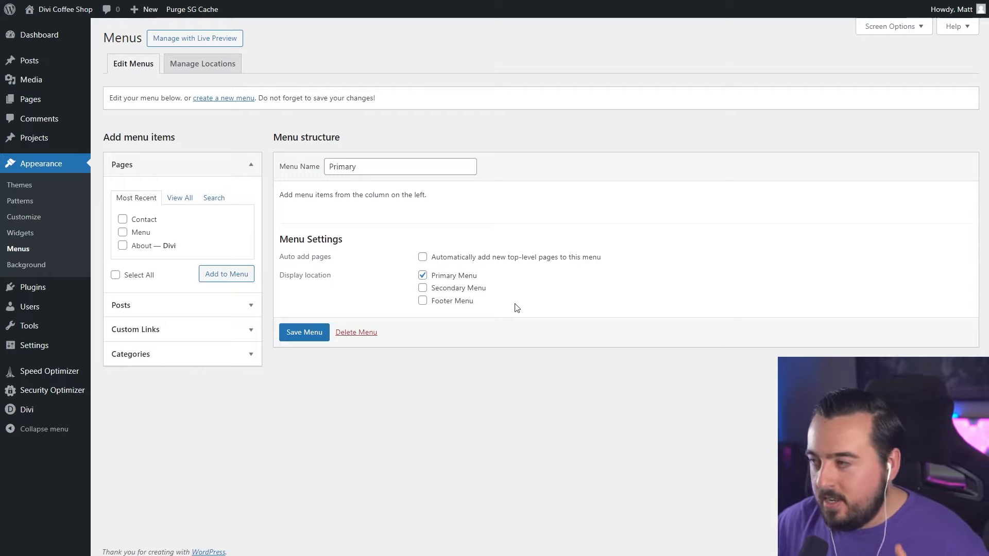
{"action": "left_click", "coordinate": [180, 198]}
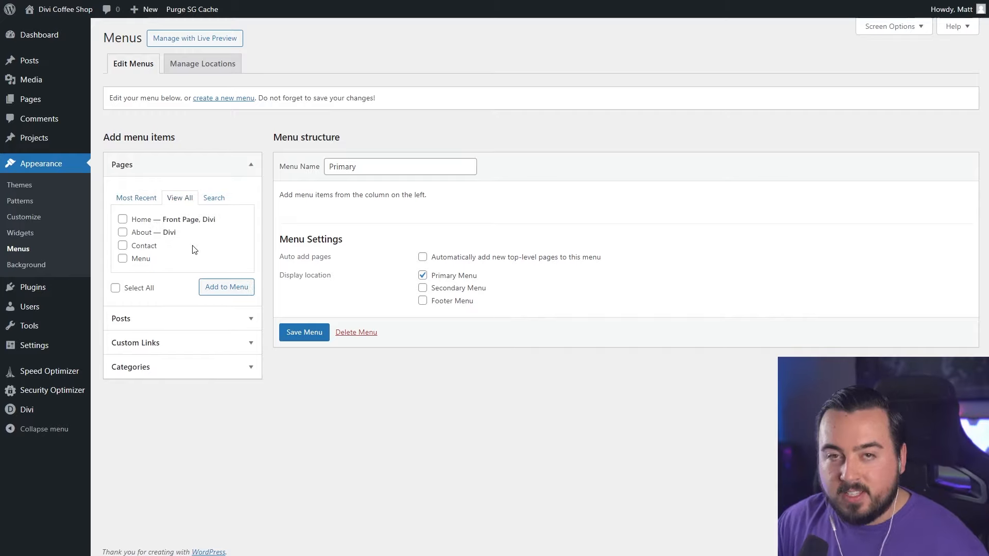
{"action": "left_click", "coordinate": [140, 220]}
{"action": "left_click", "coordinate": [140, 232]}
{"action": "left_click", "coordinate": [141, 245]}
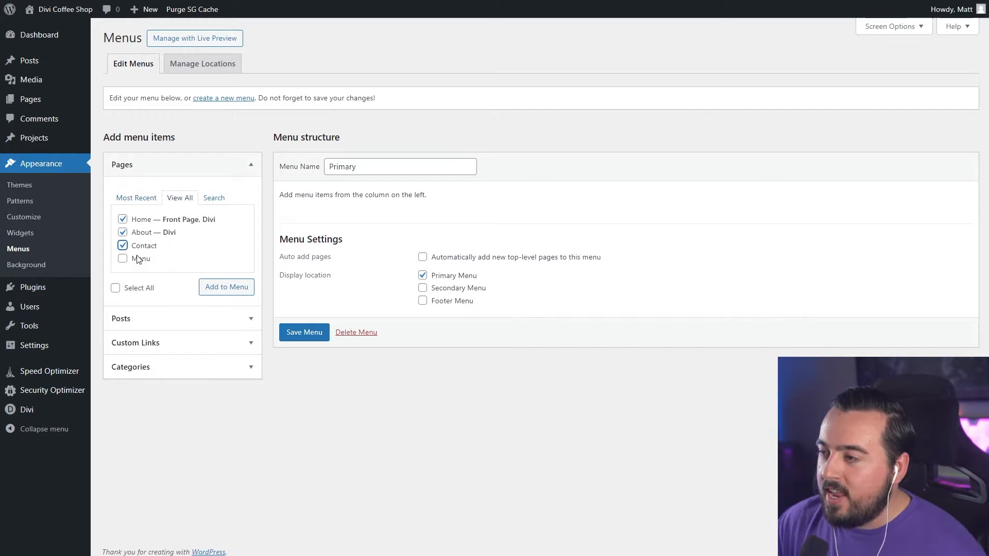
{"action": "left_click", "coordinate": [139, 259]}
{"action": "left_click", "coordinate": [220, 294]}
{"action": "left_click", "coordinate": [163, 323]}
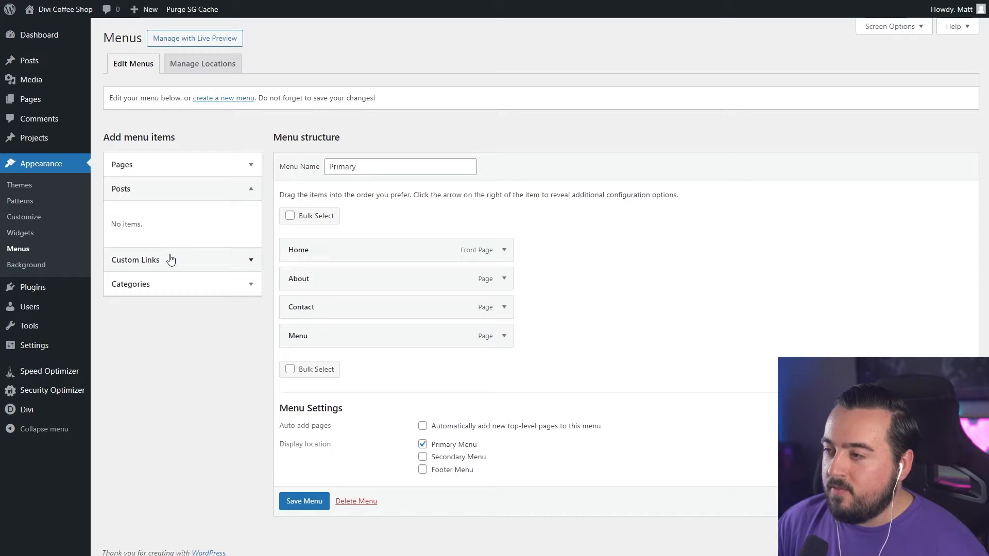
{"action": "left_click", "coordinate": [230, 258]}
{"action": "left_click", "coordinate": [166, 330]}
{"action": "left_click", "coordinate": [180, 164]}
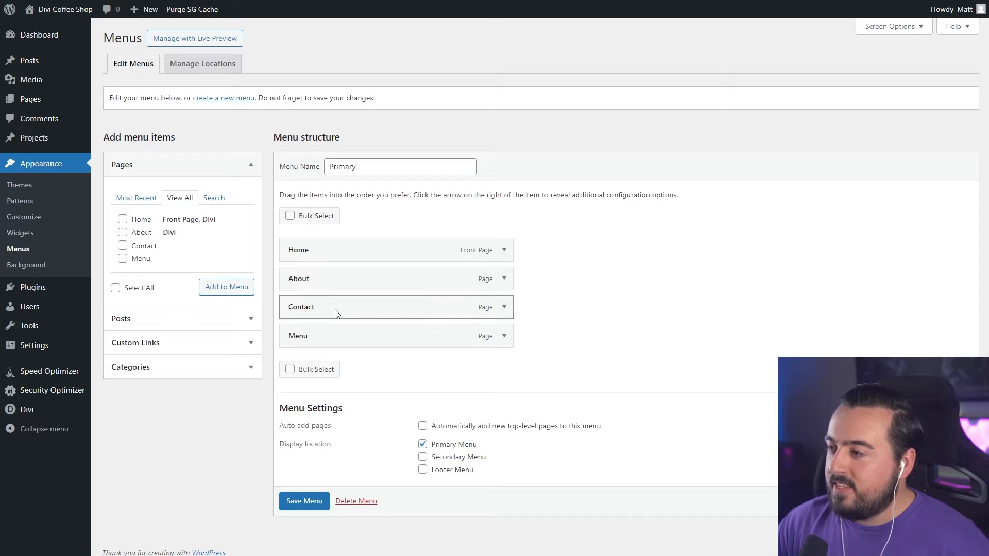
Move the Contact item below Menu in the Primary menu structure and save the menu
{"action": "left_click_drag", "start_coordinate": [336, 311], "coordinate": [340, 339]}
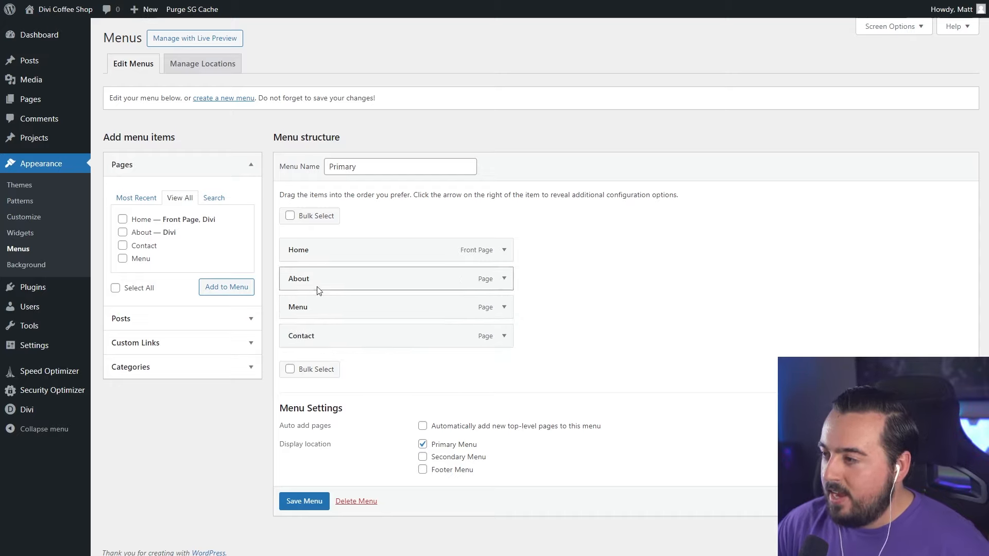
{"action": "mouse_move", "coordinate": [317, 337]}
{"action": "left_mouse_down"}
{"action": "mouse_move", "coordinate": [359, 340]}
{"action": "mouse_move", "coordinate": [336, 336]}
{"action": "left_mouse_up"}
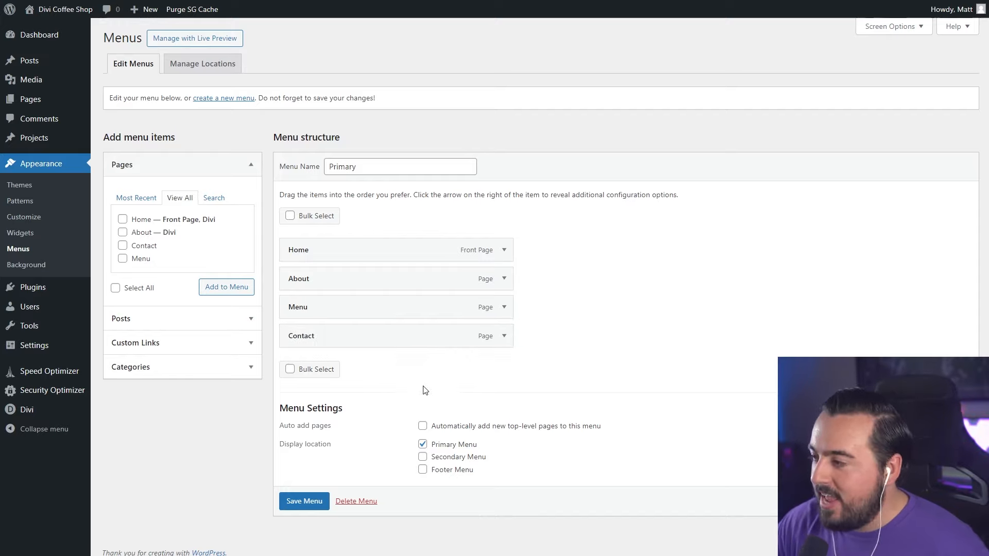
{"action": "left_click", "coordinate": [304, 502]}
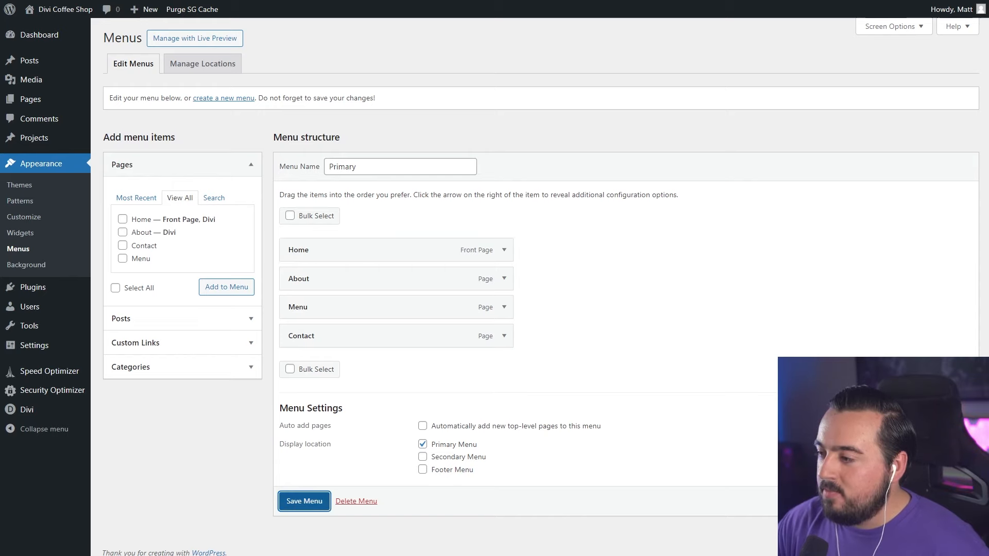
Reload the live home page to check the header navigation
{"action": "key", "text": "ctrl+Tab"}
{"action": "key", "text": "F5"}
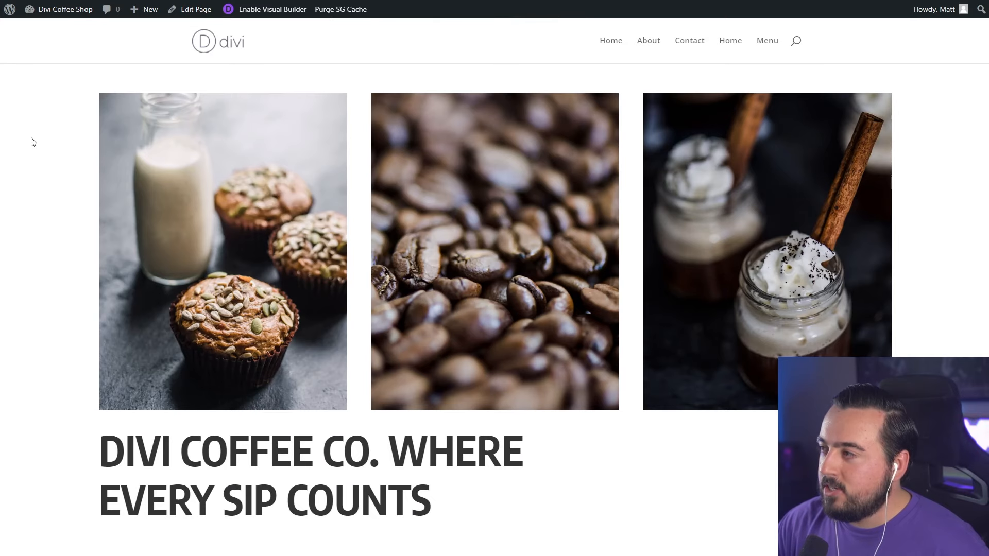
{"action": "scroll", "coordinate": [32, 138], "scroll_direction": "down", "scroll_amount": 1}
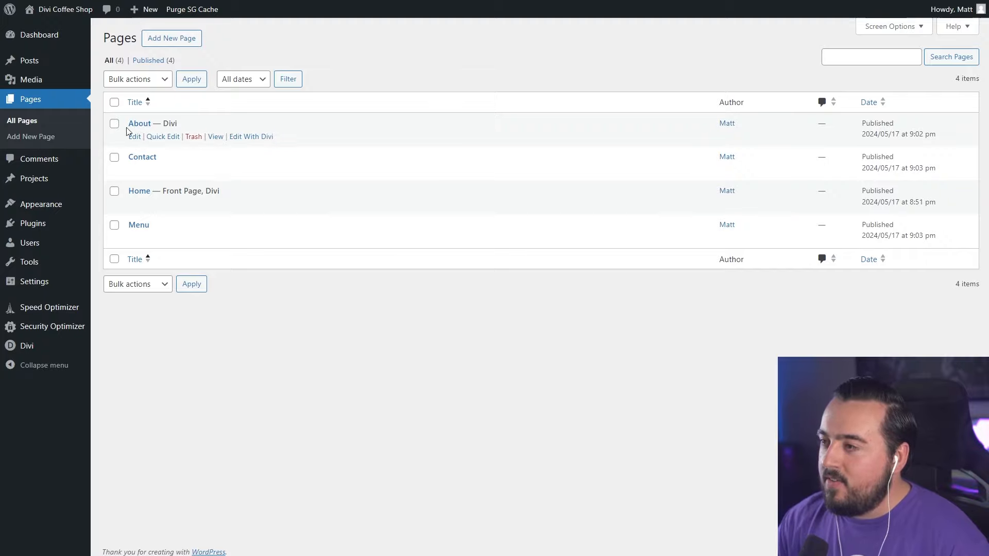
Edit the About page with Divi, search the premade layouts for "coffee" and use the Coffee House About Page layout
{"action": "left_click", "coordinate": [256, 139]}
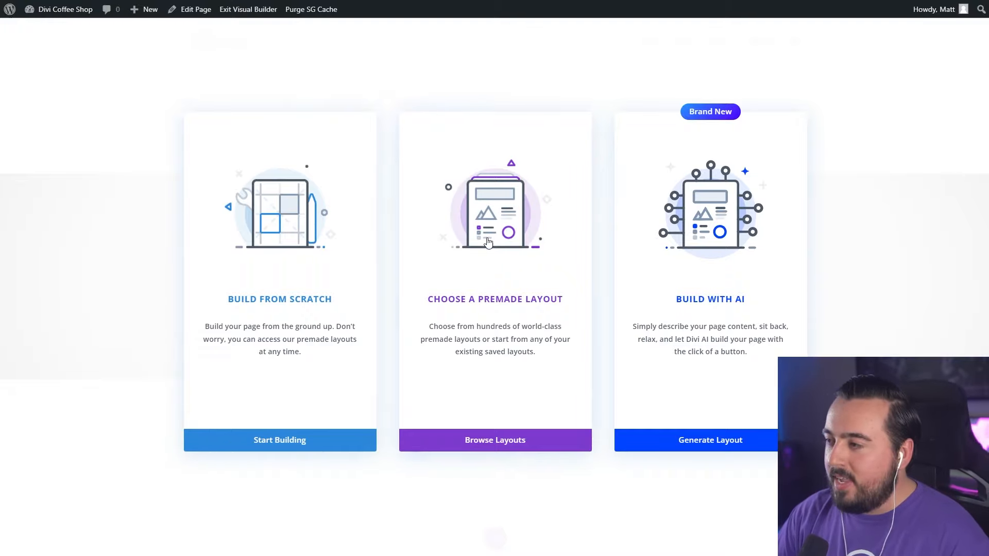
{"action": "left_click", "coordinate": [501, 442]}
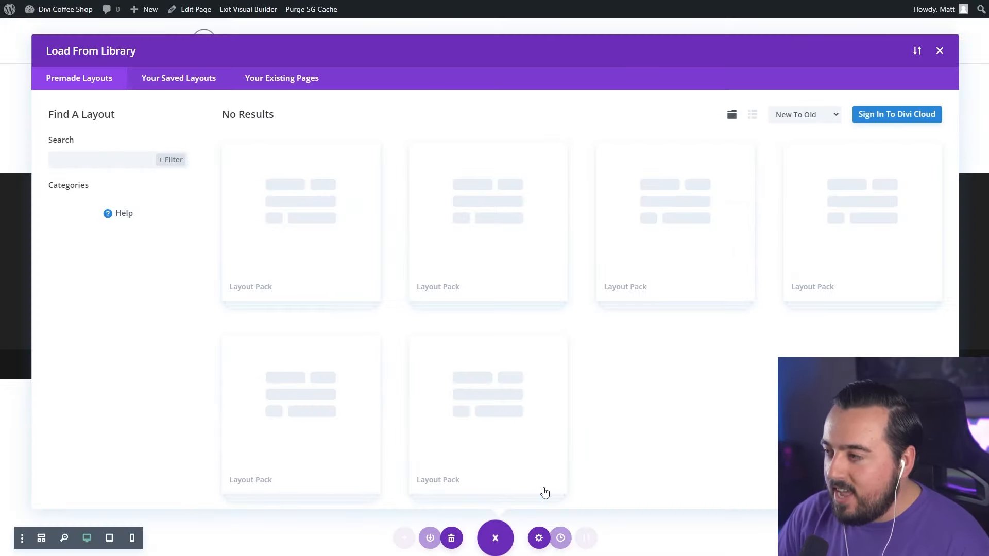
{"action": "left_click", "coordinate": [76, 155]}
{"action": "type", "text": "coffee"}
{"action": "left_click", "coordinate": [857, 282]}
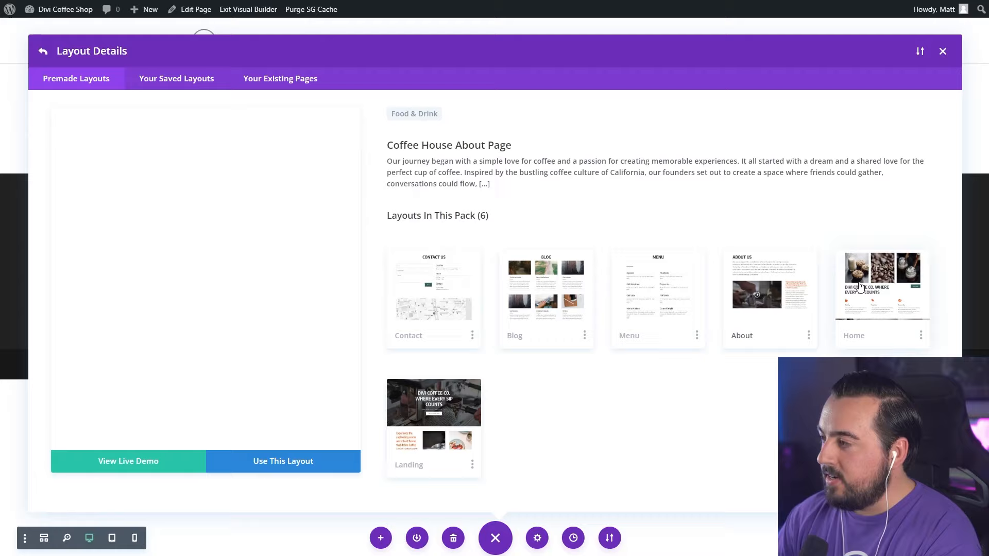
{"action": "left_click", "coordinate": [295, 470]}
Review the imported About page layout from the "About Us" heading to the mission section
{"action": "scroll", "coordinate": [907, 248], "scroll_direction": "down", "scroll_amount": 15}
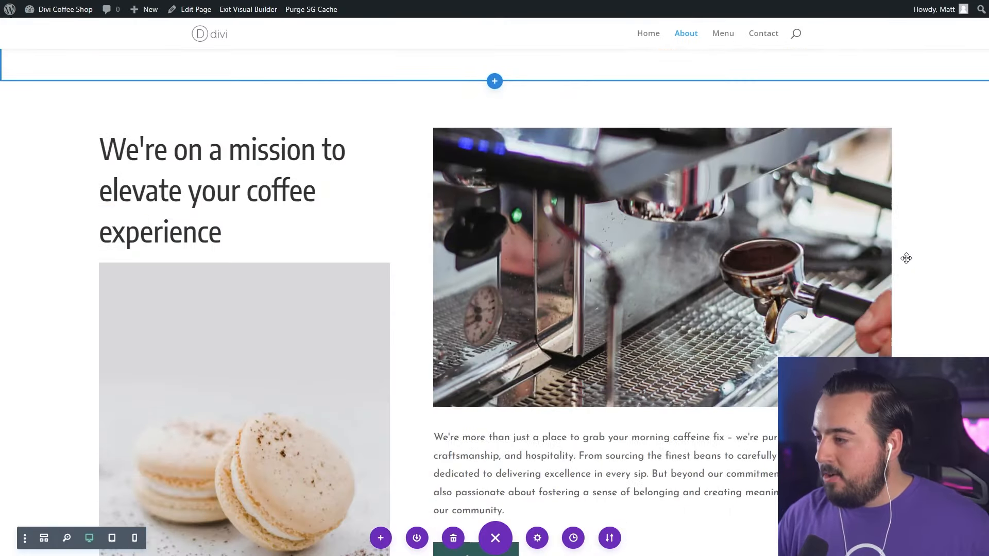
{"action": "scroll", "coordinate": [877, 267], "scroll_direction": "up", "scroll_amount": 12}
{"action": "scroll", "coordinate": [871, 260], "scroll_direction": "up", "scroll_amount": 4}
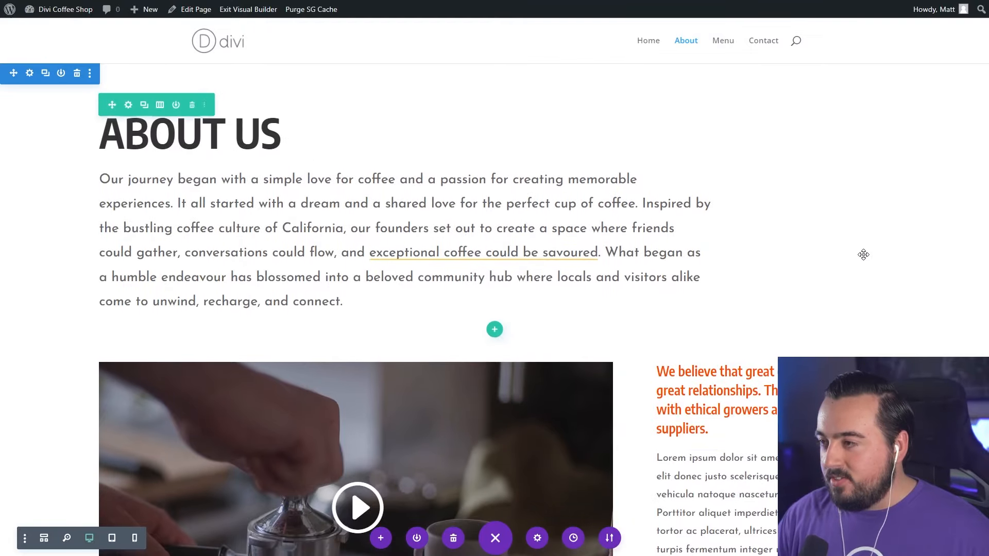
{"action": "scroll", "coordinate": [761, 280], "scroll_direction": "down", "scroll_amount": 6}
{"action": "scroll", "coordinate": [761, 280], "scroll_direction": "down", "scroll_amount": 5}
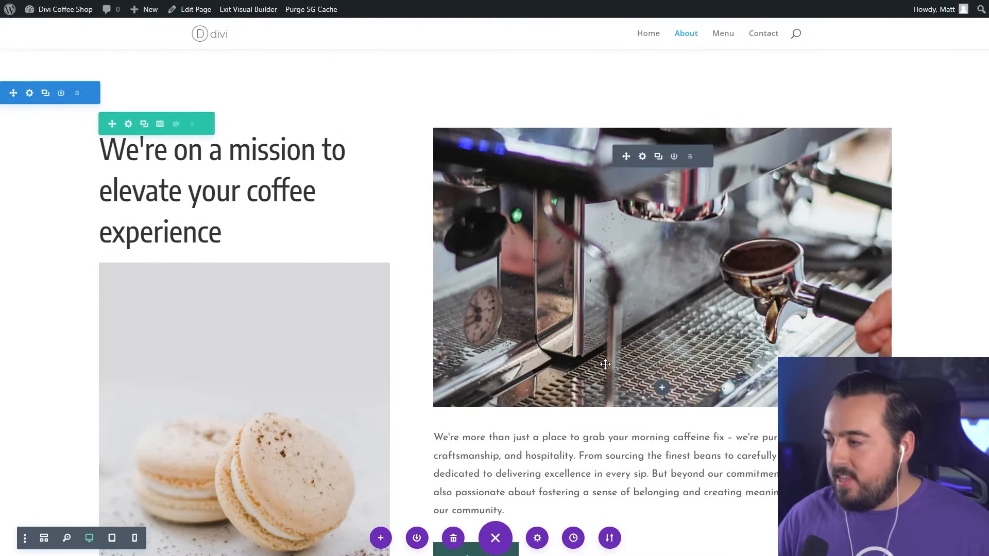
{"action": "scroll", "coordinate": [627, 331], "scroll_direction": "up", "scroll_amount": 10}
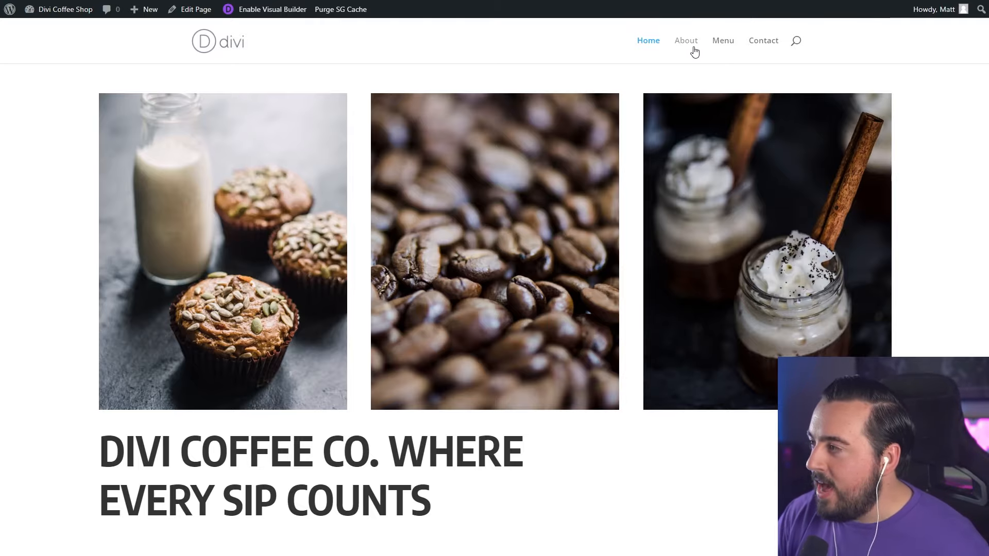
Check the live About, Menu and Contact pages through the site navigation, including the Contact page's Google map
{"action": "left_click", "coordinate": [691, 47]}
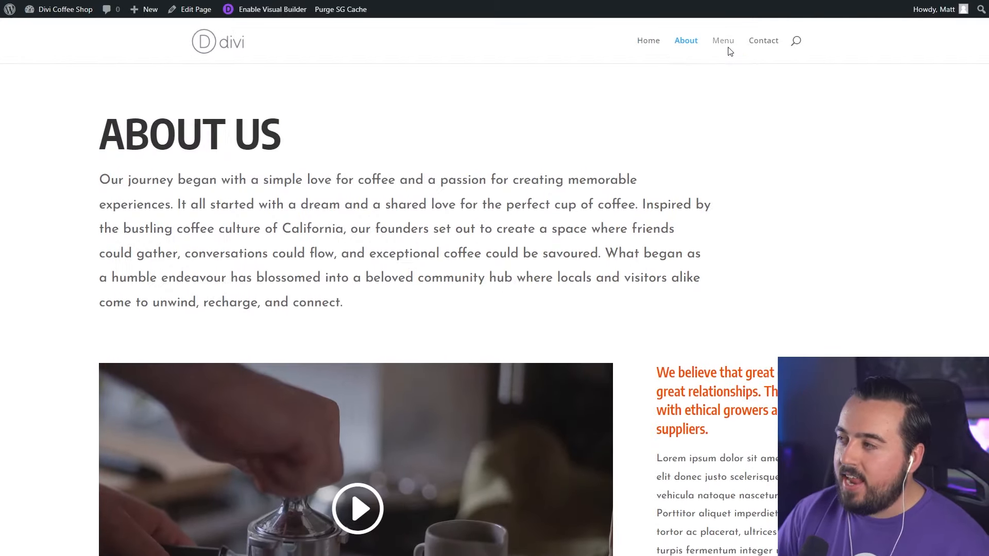
{"action": "left_click", "coordinate": [722, 40]}
{"action": "scroll", "coordinate": [844, 149], "scroll_direction": "down", "scroll_amount": 5}
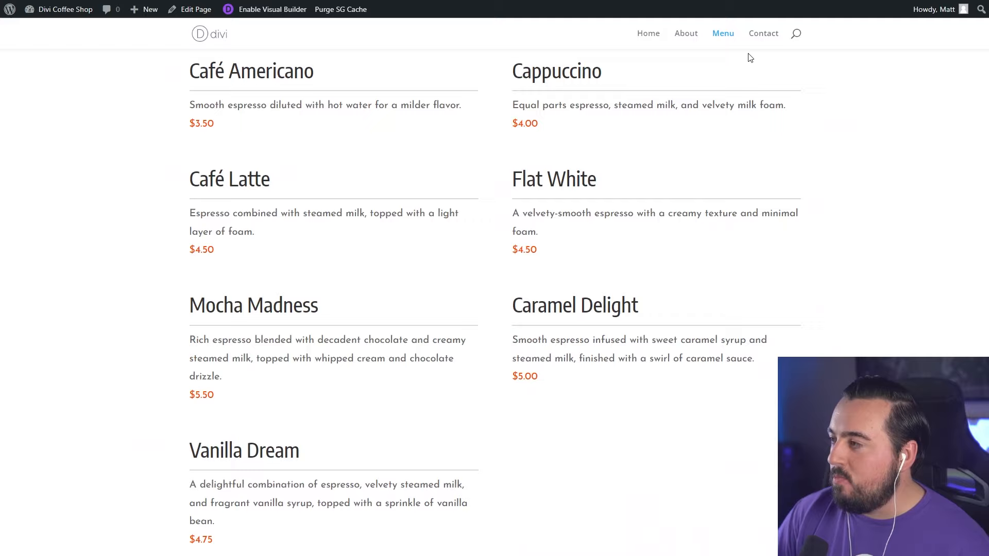
{"action": "left_click", "coordinate": [760, 36]}
{"action": "scroll", "coordinate": [851, 185], "scroll_direction": "down", "scroll_amount": 15}
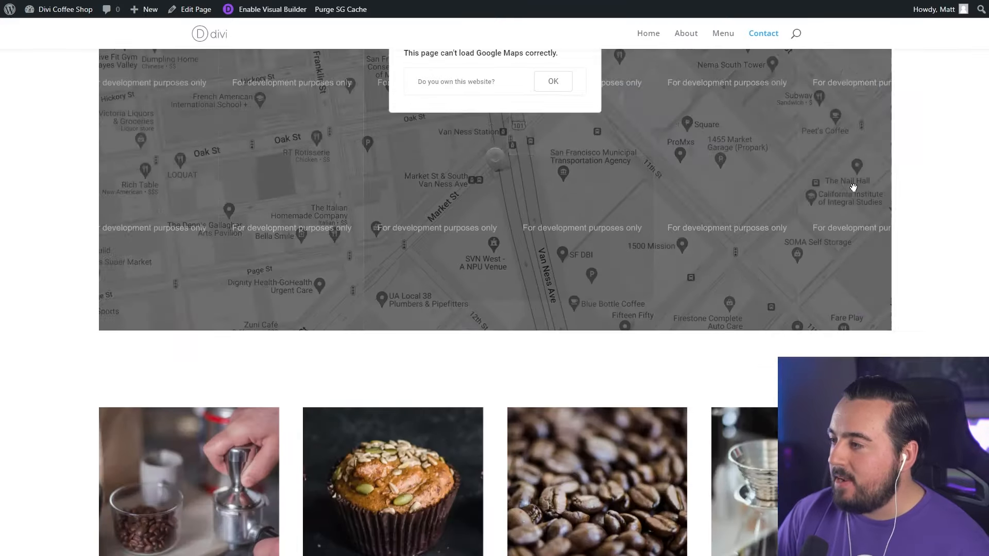
{"action": "scroll", "coordinate": [875, 227], "scroll_direction": "up", "scroll_amount": 12}
{"action": "scroll", "coordinate": [852, 255], "scroll_direction": "down", "scroll_amount": 2}
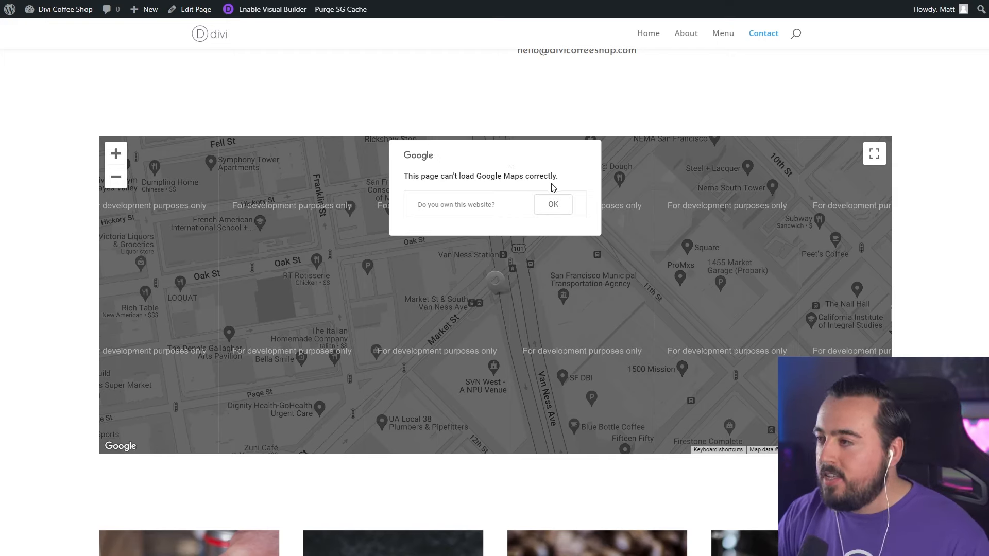
{"action": "left_click_drag", "start_coordinate": [555, 191], "coordinate": [435, 176]}
{"action": "left_click", "coordinate": [479, 167]}
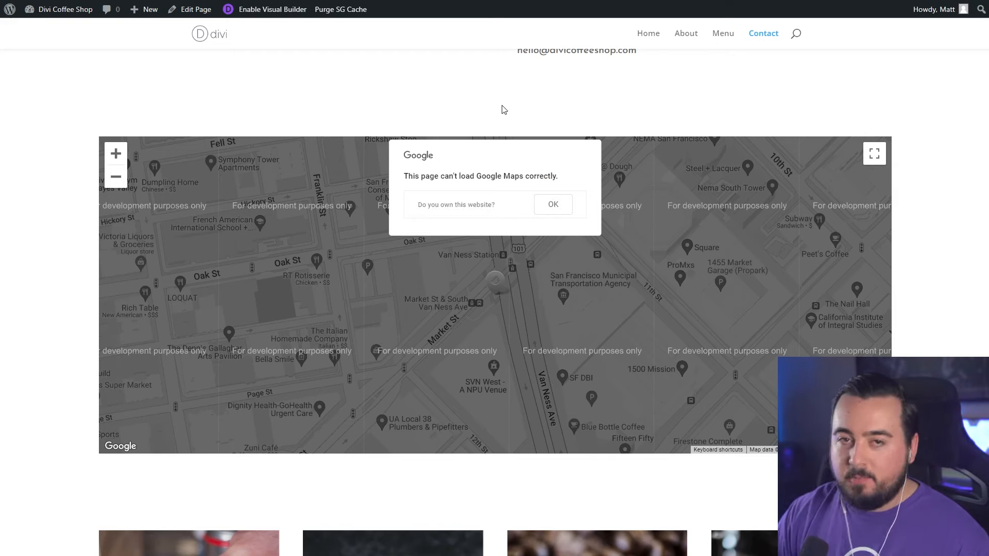
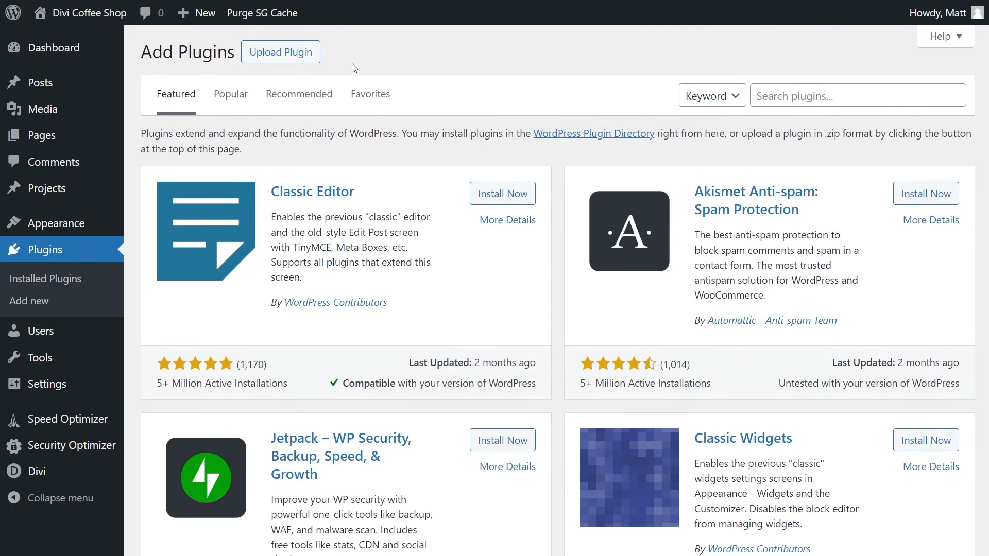
{"action": "left_click_drag", "start_coordinate": [215, 265], "coordinate": [143, 272]}
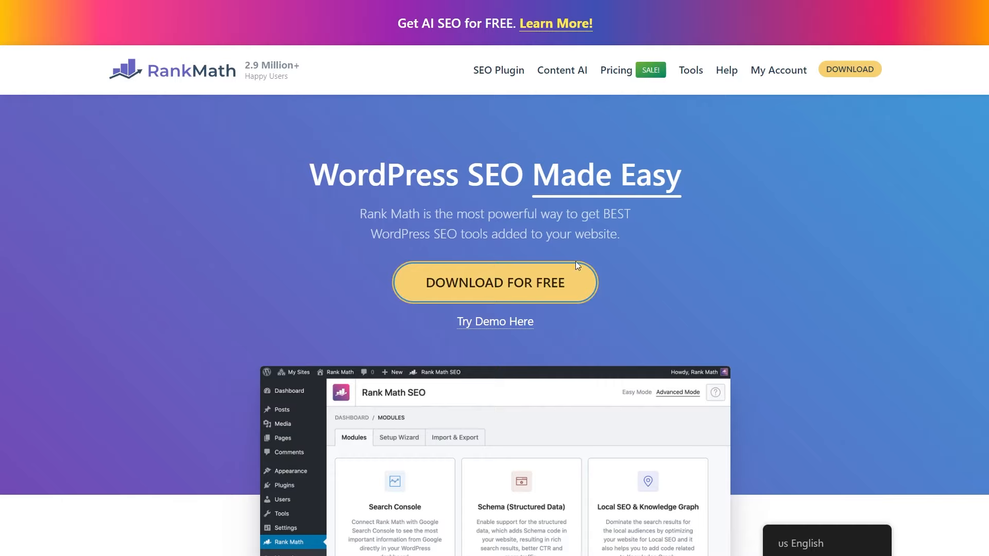
Review the pricing plans on the Rank Math website
{"action": "left_click", "coordinate": [617, 70]}
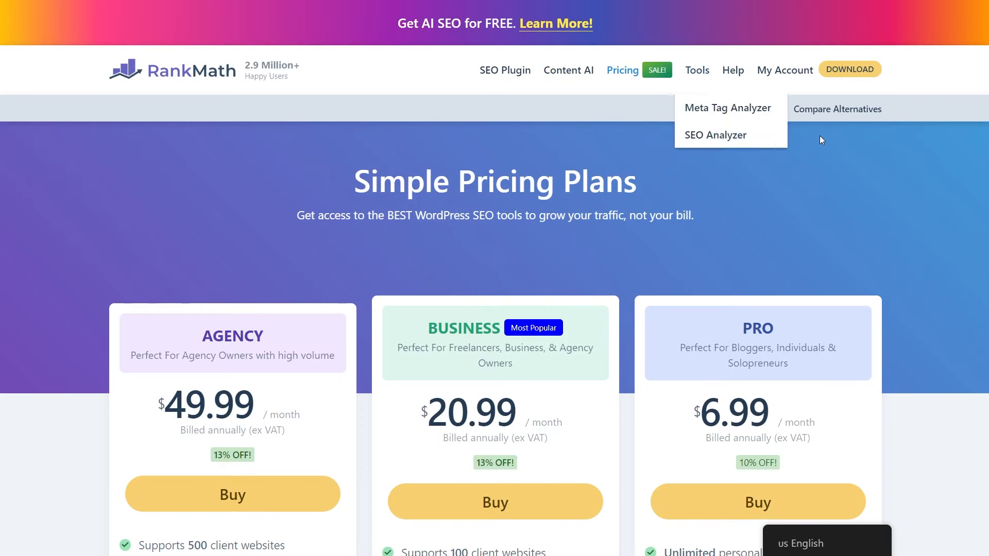
{"action": "scroll", "coordinate": [879, 193], "scroll_direction": "down", "scroll_amount": 3}
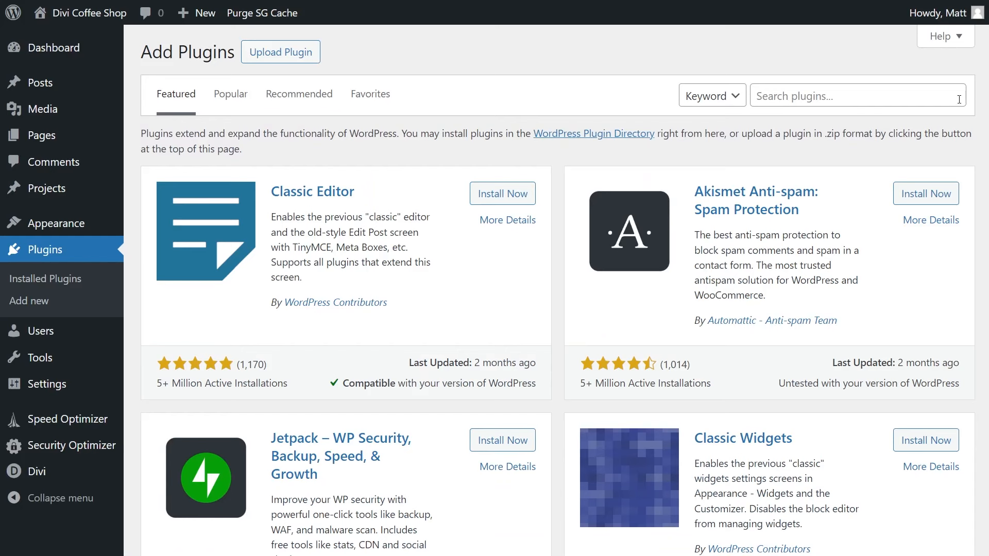
Search the plugin directory for "rank math", then install and activate the Rank Math SEO plugin
{"action": "left_click", "coordinate": [959, 99]}
{"action": "type", "text": "rank"}
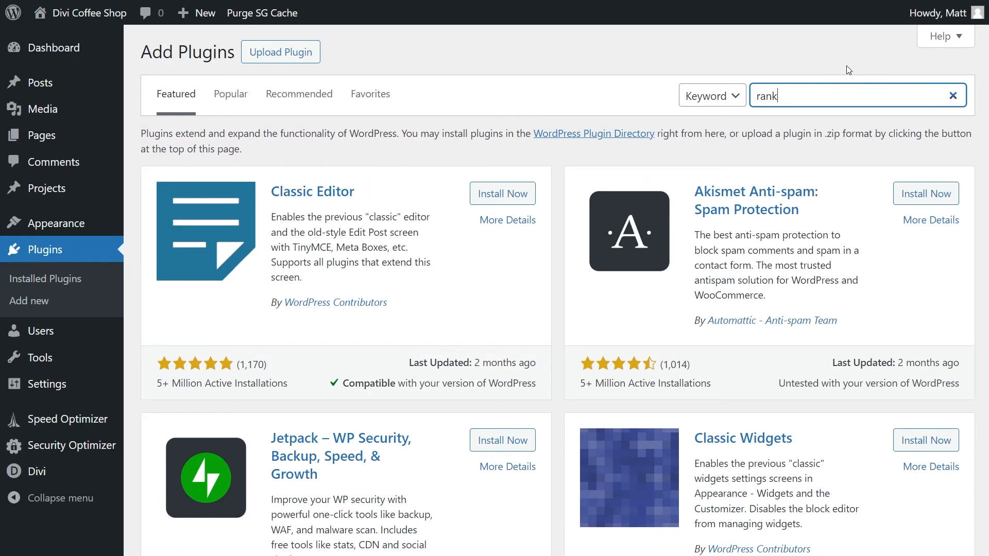
{"action": "type", "text": " math"}
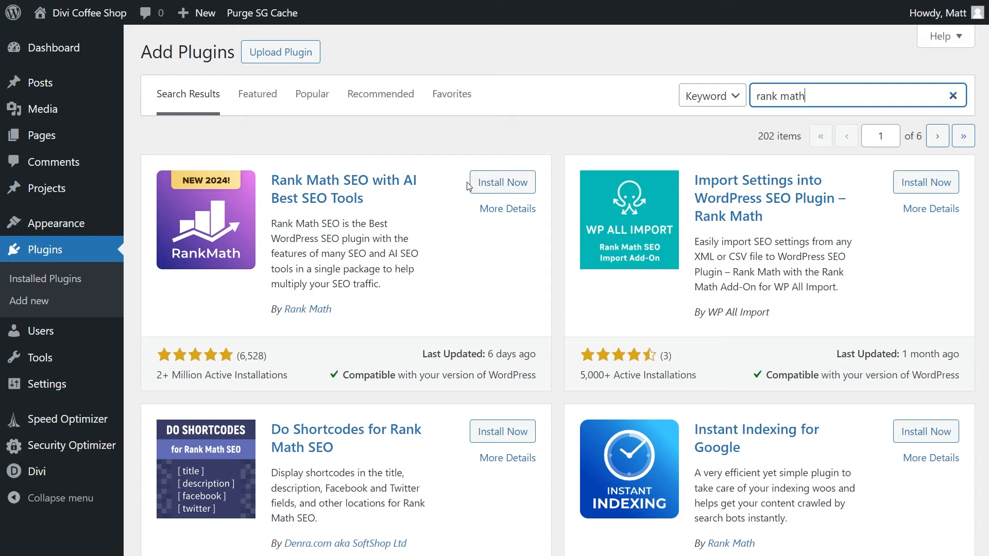
{"action": "left_click", "coordinate": [503, 183]}
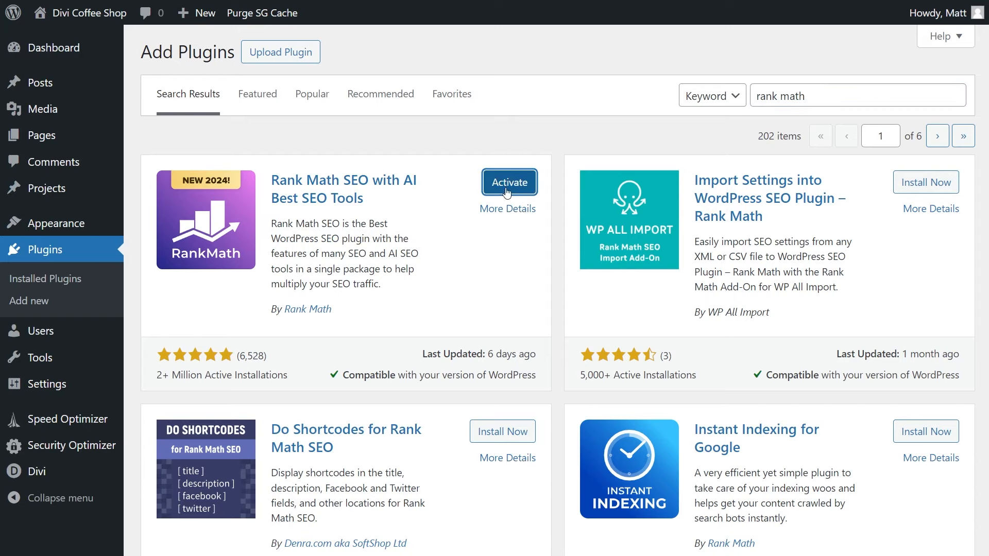
{"action": "left_click", "coordinate": [511, 185]}
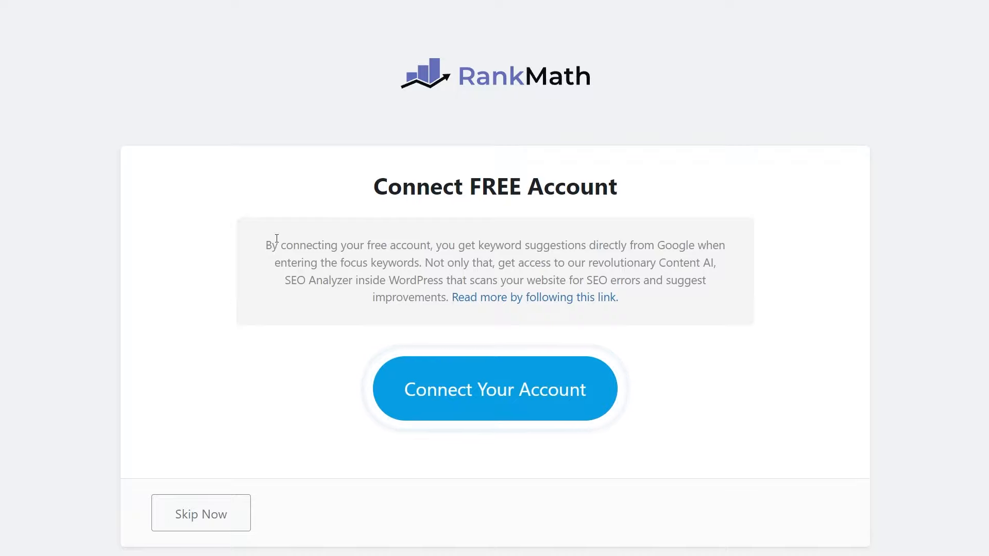
Skip connecting a Rank Math account, choose the Easy setup mode and start the setup wizard
{"action": "left_click_drag", "start_coordinate": [260, 256], "coordinate": [658, 283]}
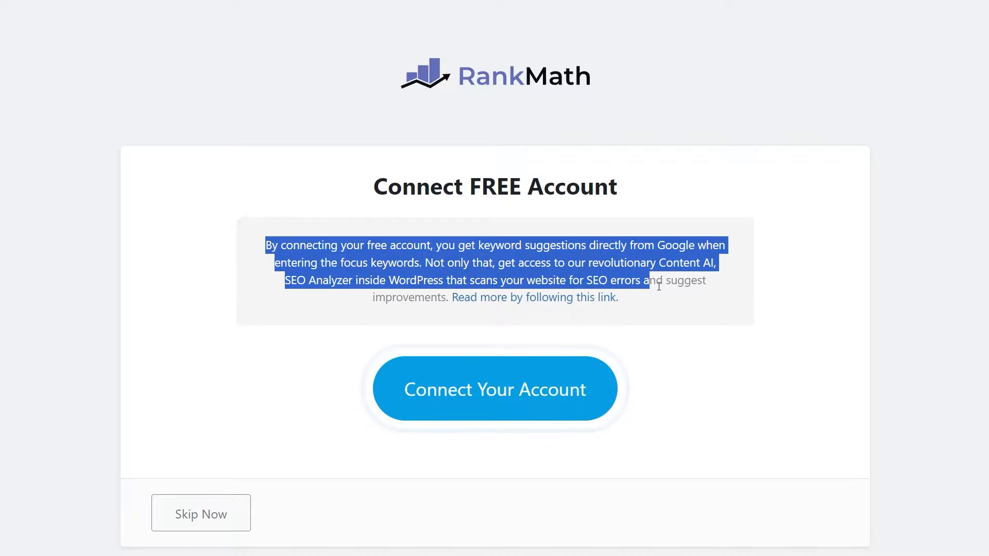
{"action": "left_click", "coordinate": [660, 286]}
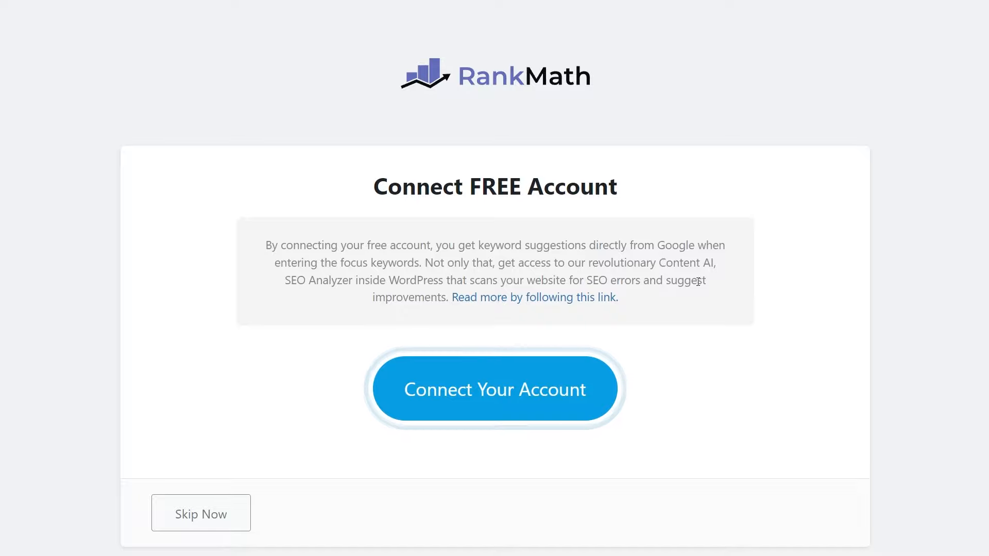
{"action": "left_click", "coordinate": [212, 523]}
{"action": "scroll", "coordinate": [156, 442], "scroll_direction": "down", "scroll_amount": 2}
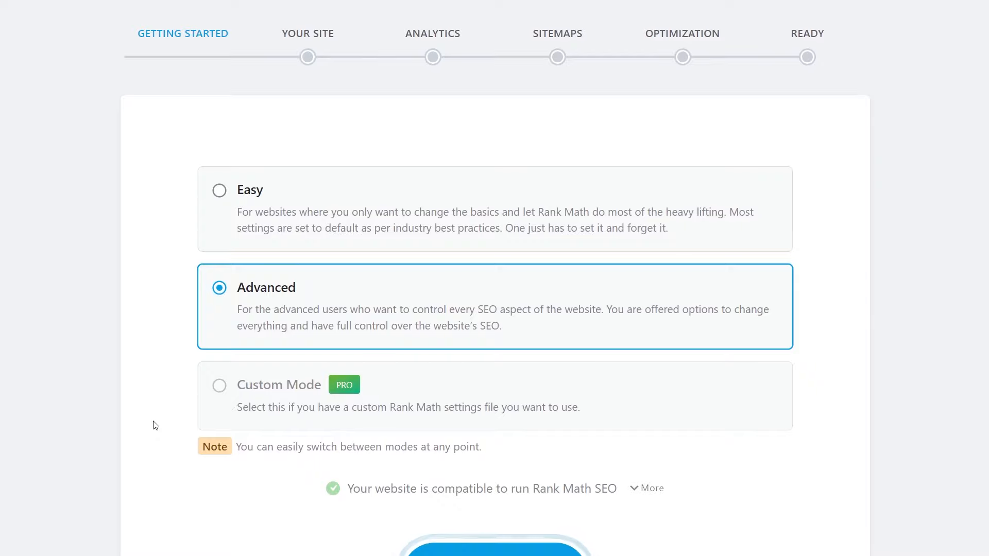
{"action": "left_click", "coordinate": [263, 190]}
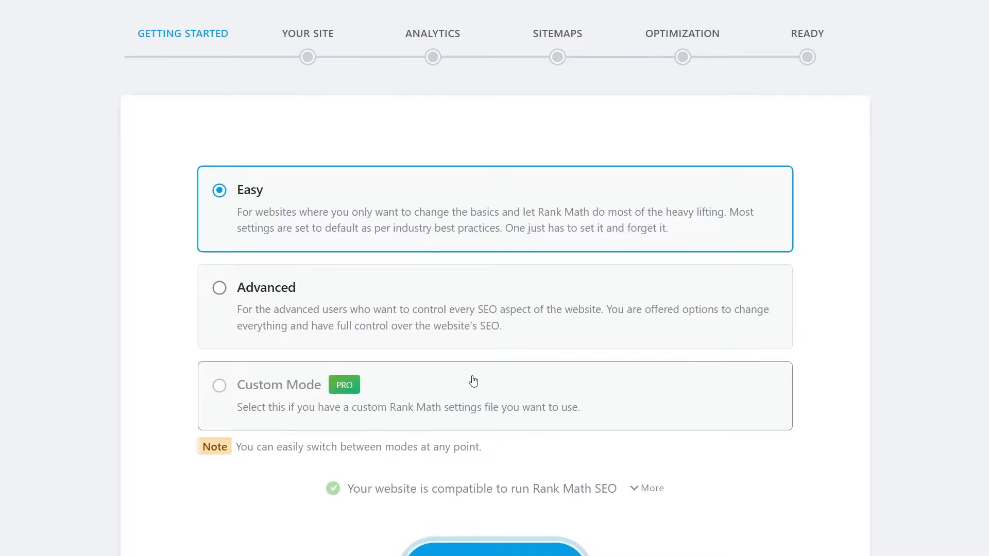
{"action": "scroll", "coordinate": [366, 342], "scroll_direction": "down", "scroll_amount": 3}
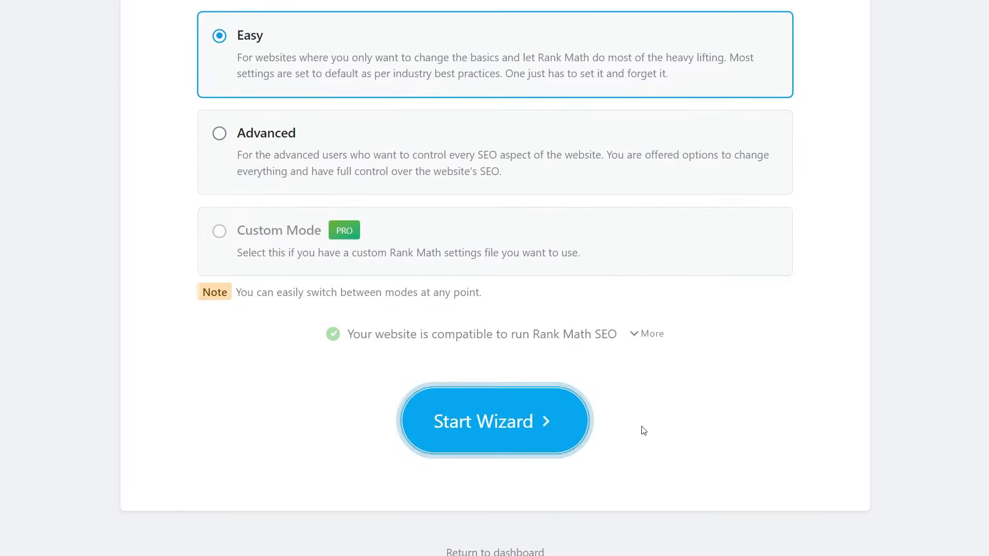
{"action": "left_click", "coordinate": [495, 421]}
Set the site type to Small Business Site, browse the business types, and save the website details
{"action": "scroll", "coordinate": [232, 216], "scroll_direction": "down", "scroll_amount": 3}
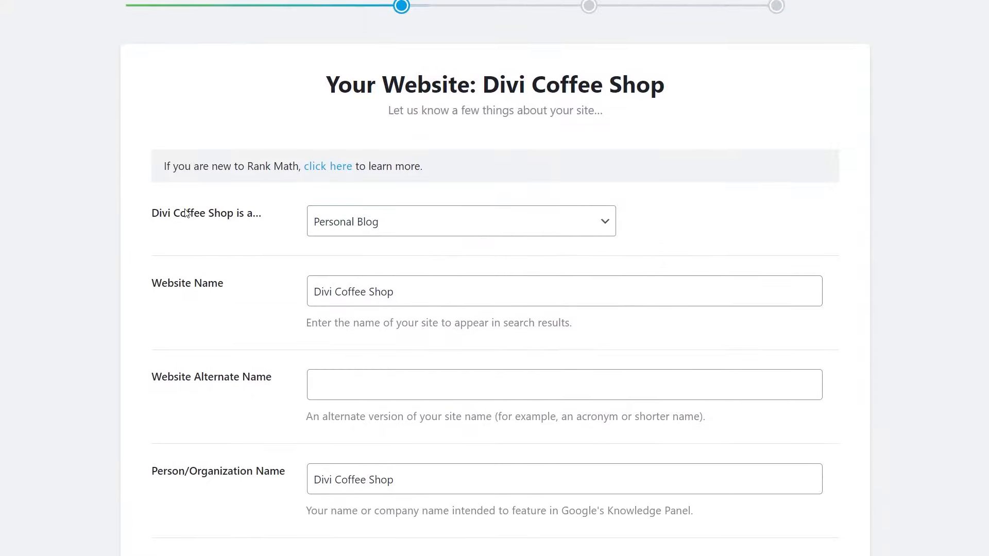
{"action": "left_click", "coordinate": [347, 229]}
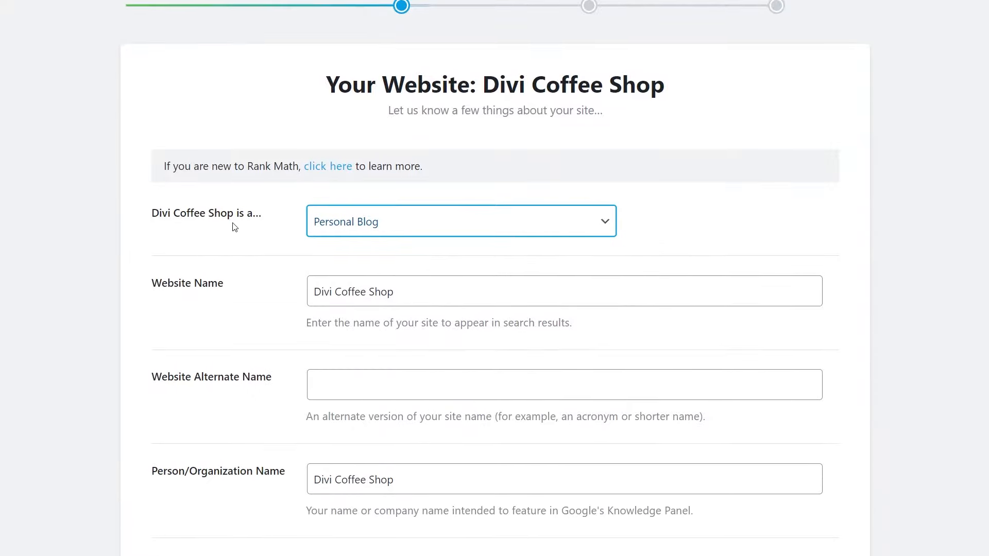
{"action": "left_click", "coordinate": [382, 287]}
{"action": "left_click", "coordinate": [444, 290]}
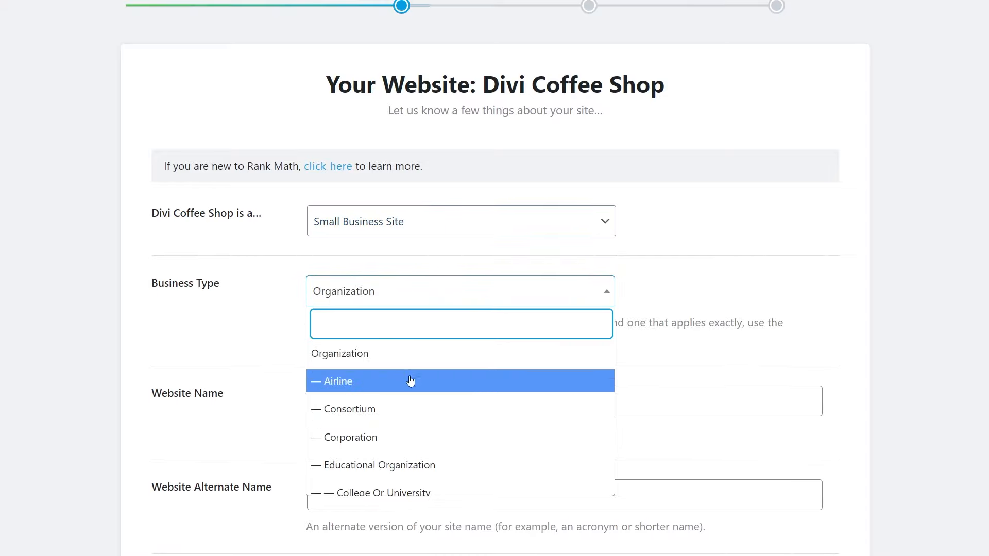
{"action": "scroll", "coordinate": [412, 382], "scroll_direction": "down", "scroll_amount": 6}
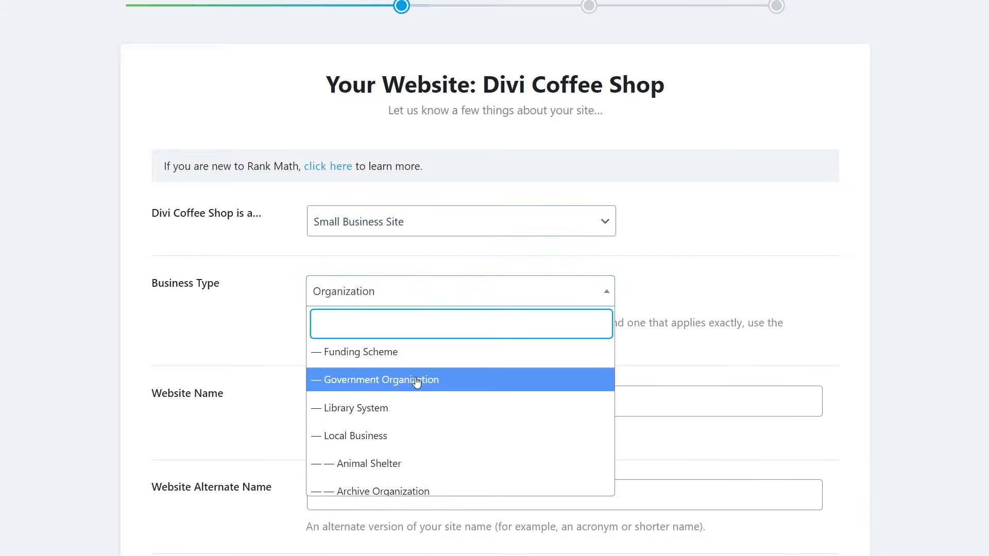
{"action": "scroll", "coordinate": [274, 192], "scroll_direction": "down", "scroll_amount": 10}
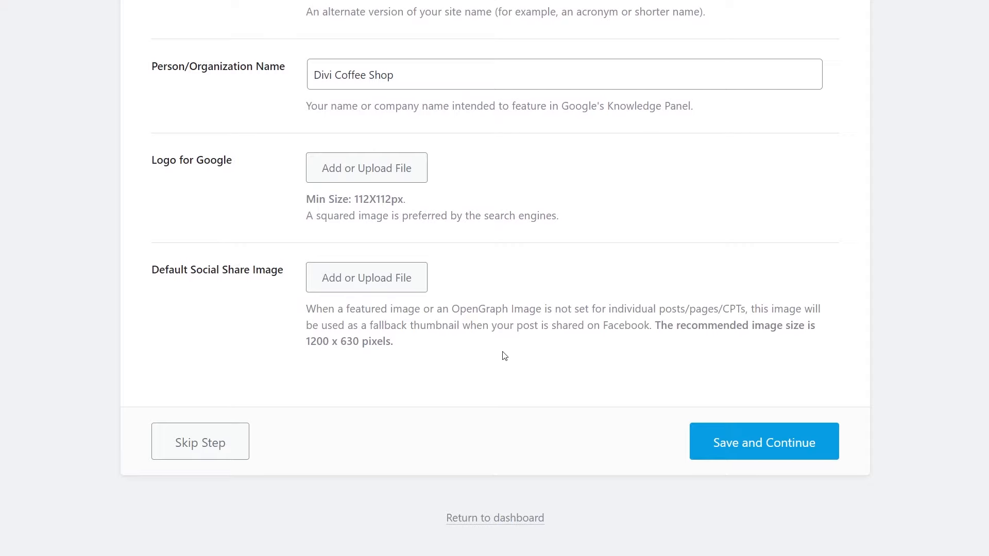
{"action": "left_click", "coordinate": [818, 425]}
Review the benefits of connecting Google services, skip that connection and leave the completed setup wizard
{"action": "scroll", "coordinate": [548, 116], "scroll_direction": "down", "scroll_amount": 3}
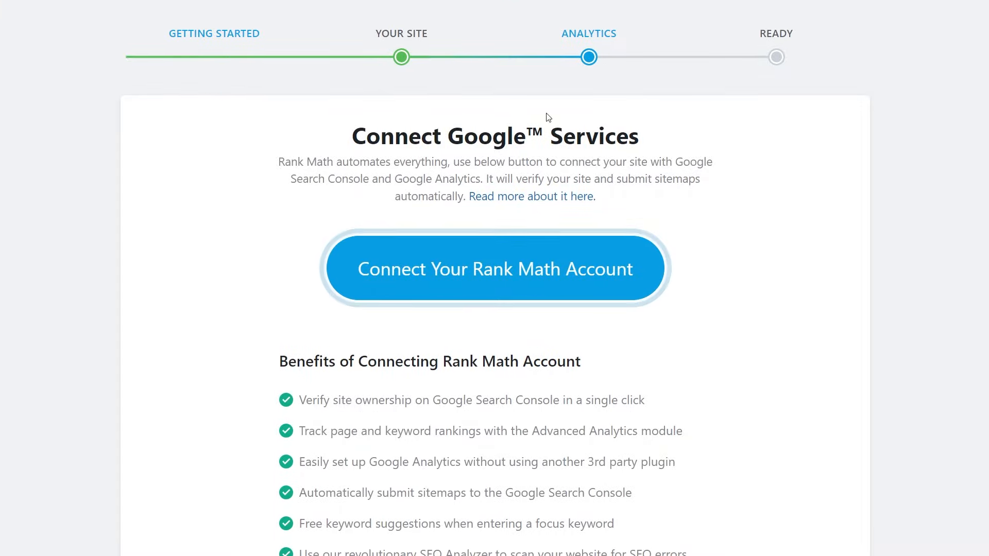
{"action": "scroll", "coordinate": [272, 279], "scroll_direction": "down", "scroll_amount": 6}
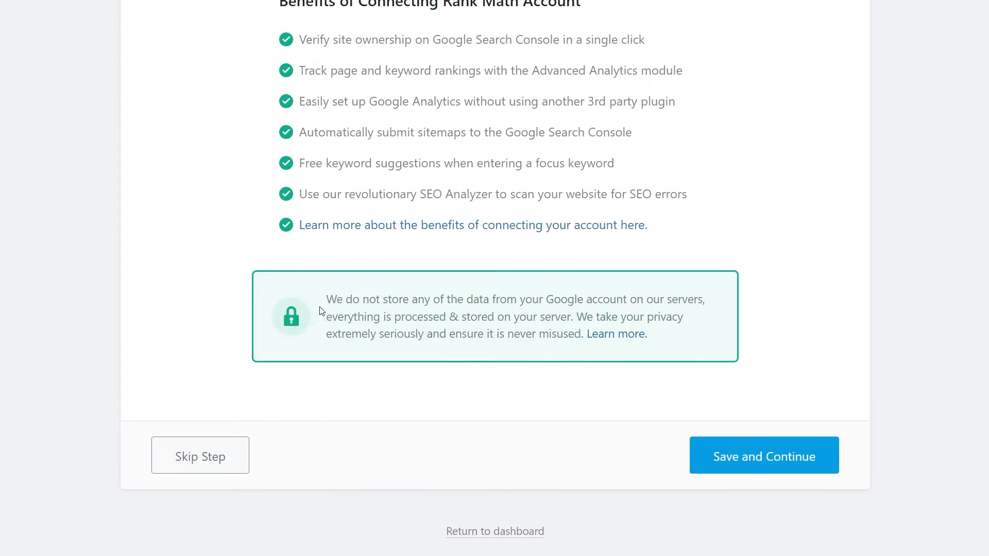
{"action": "scroll", "coordinate": [348, 307], "scroll_direction": "up", "scroll_amount": 2}
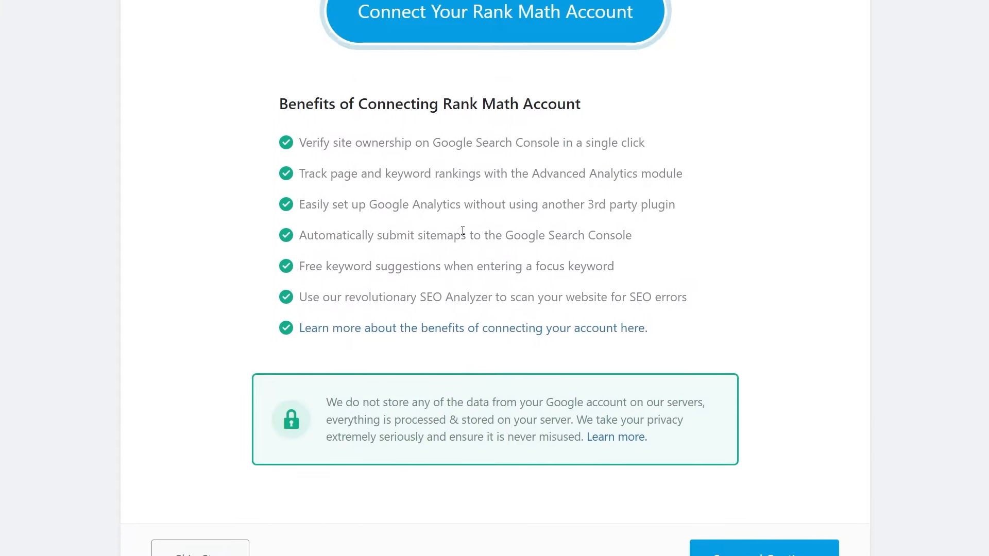
{"action": "scroll", "coordinate": [256, 367], "scroll_direction": "down", "scroll_amount": 2}
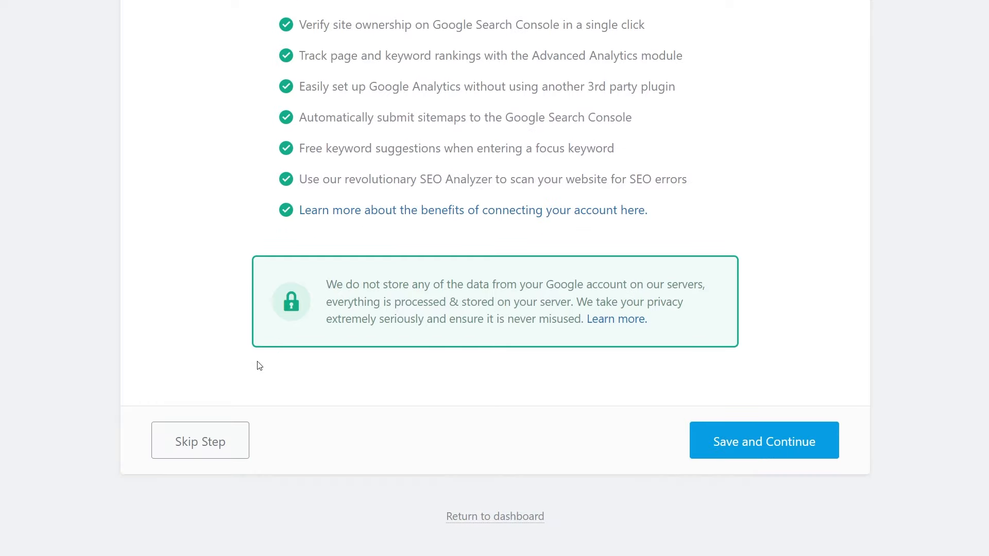
{"action": "left_click", "coordinate": [229, 447]}
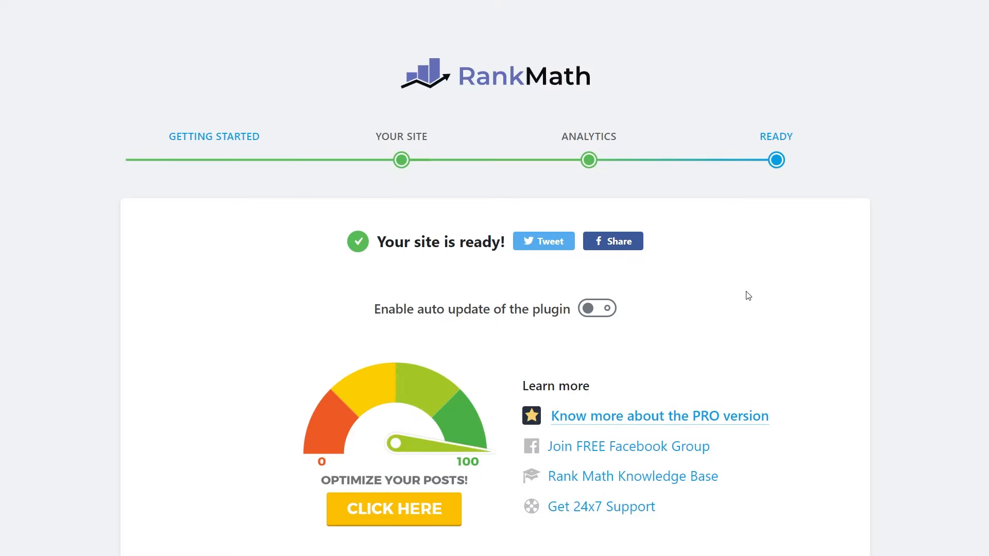
{"action": "scroll", "coordinate": [763, 292], "scroll_direction": "down", "scroll_amount": 2}
{"action": "left_click", "coordinate": [780, 539]}
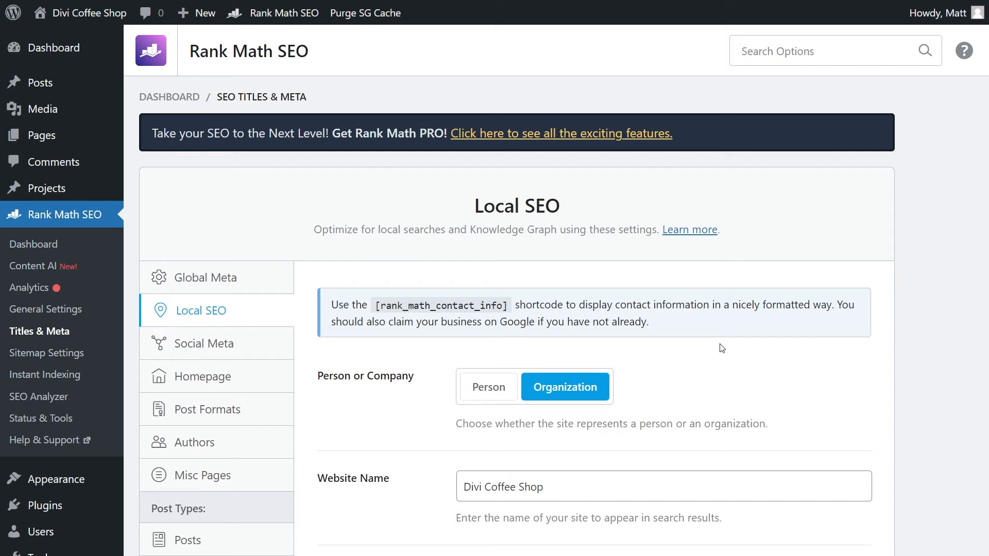
Examine the Local SEO settings, from the contact shortcode and organization description to opening hours, About and Contact pages and Google Maps key
{"action": "left_click_drag", "start_coordinate": [374, 305], "coordinate": [534, 305]}
{"action": "left_click", "coordinate": [471, 342]}
{"action": "scroll", "coordinate": [515, 288], "scroll_direction": "down", "scroll_amount": 6}
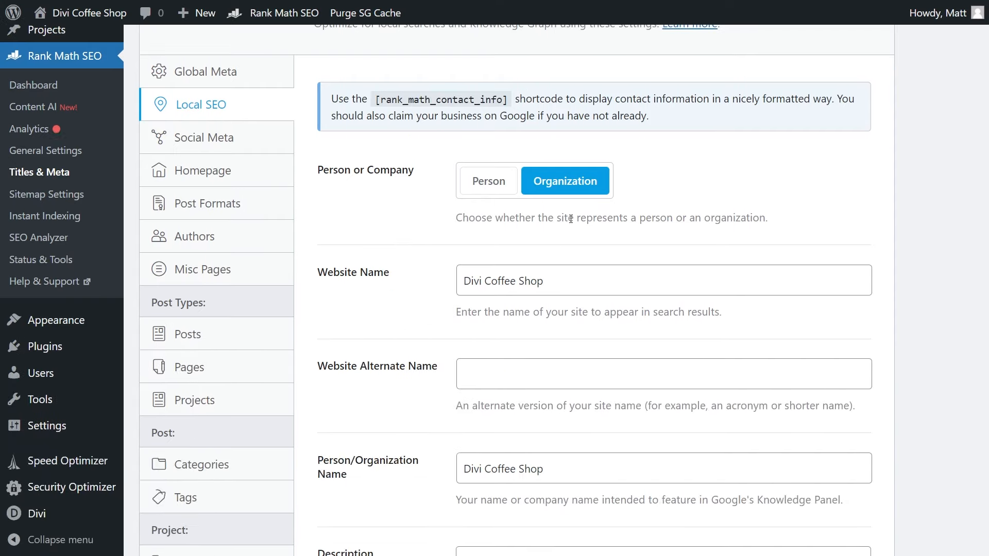
{"action": "scroll", "coordinate": [585, 280], "scroll_direction": "down", "scroll_amount": 4}
{"action": "left_click", "coordinate": [504, 168]}
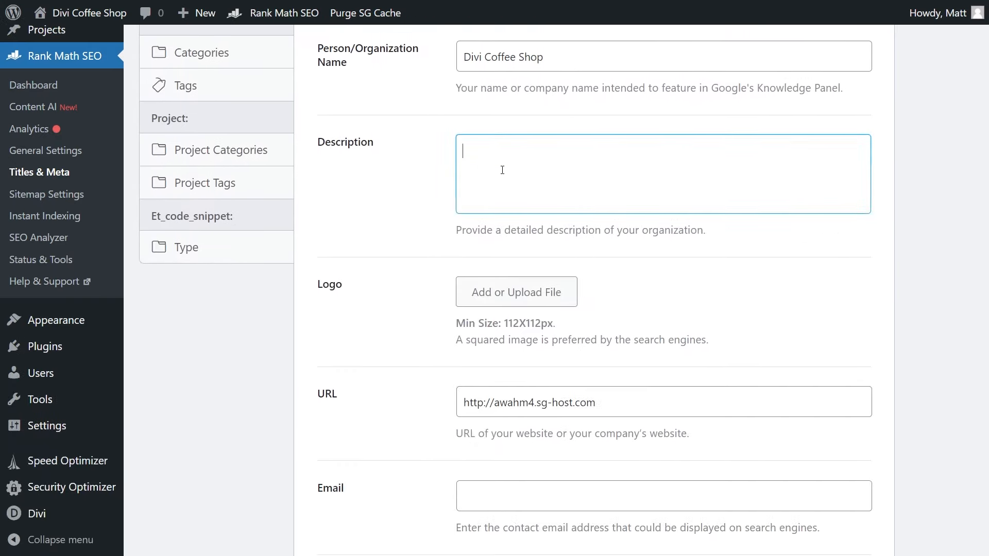
{"action": "scroll", "coordinate": [448, 195], "scroll_direction": "down", "scroll_amount": 6}
{"action": "scroll", "coordinate": [431, 206], "scroll_direction": "down", "scroll_amount": 13}
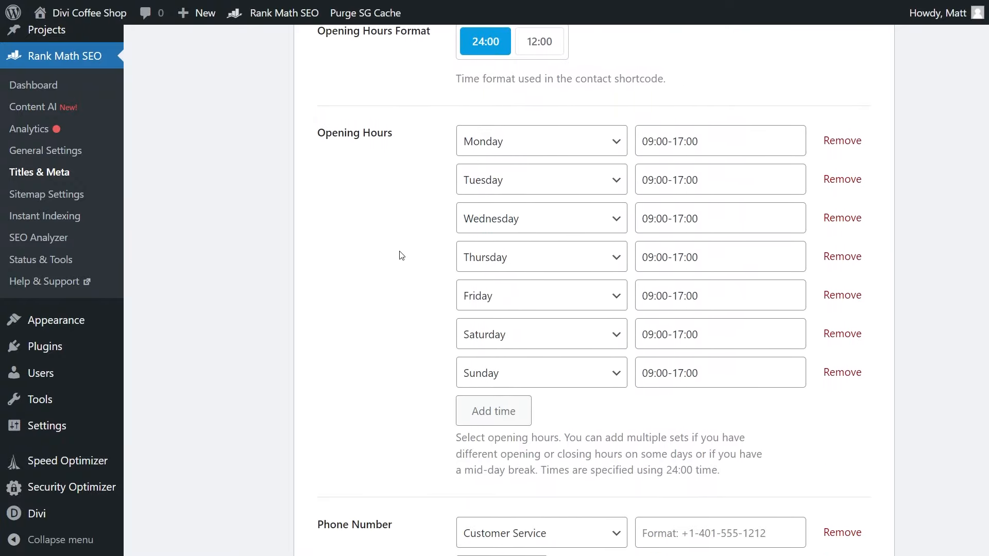
{"action": "scroll", "coordinate": [402, 273], "scroll_direction": "down", "scroll_amount": 13}
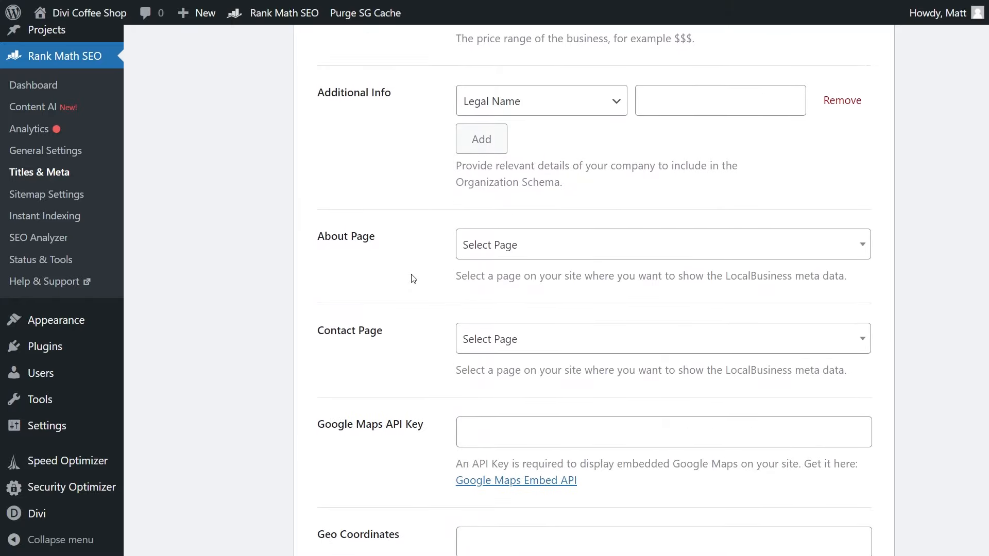
{"action": "scroll", "coordinate": [415, 279], "scroll_direction": "down", "scroll_amount": 4}
{"action": "scroll", "coordinate": [378, 401], "scroll_direction": "up", "scroll_amount": 20}
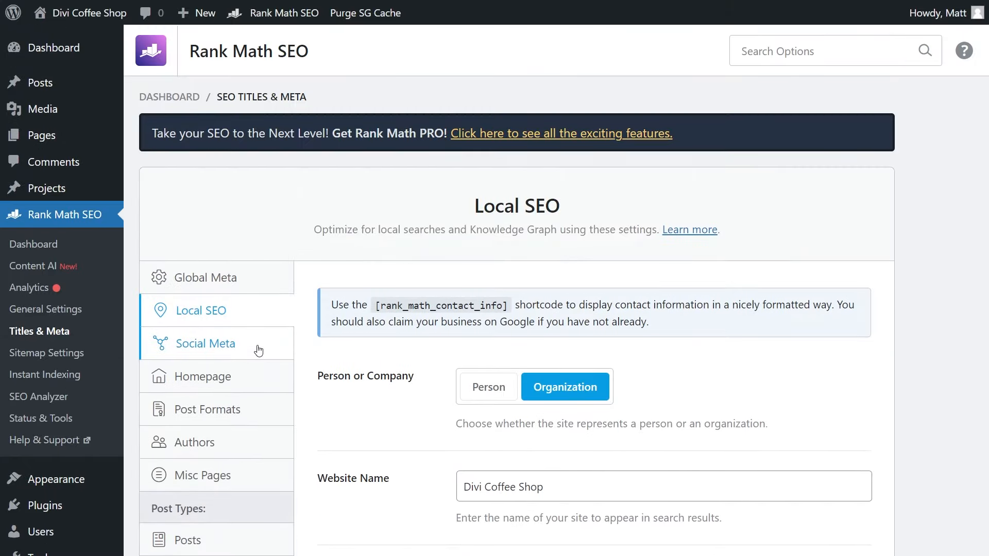
Examine the title, description and schema settings for Posts and the other sections of Titles & Meta
{"action": "scroll", "coordinate": [256, 349], "scroll_direction": "down", "scroll_amount": 2}
{"action": "left_click", "coordinate": [219, 437]}
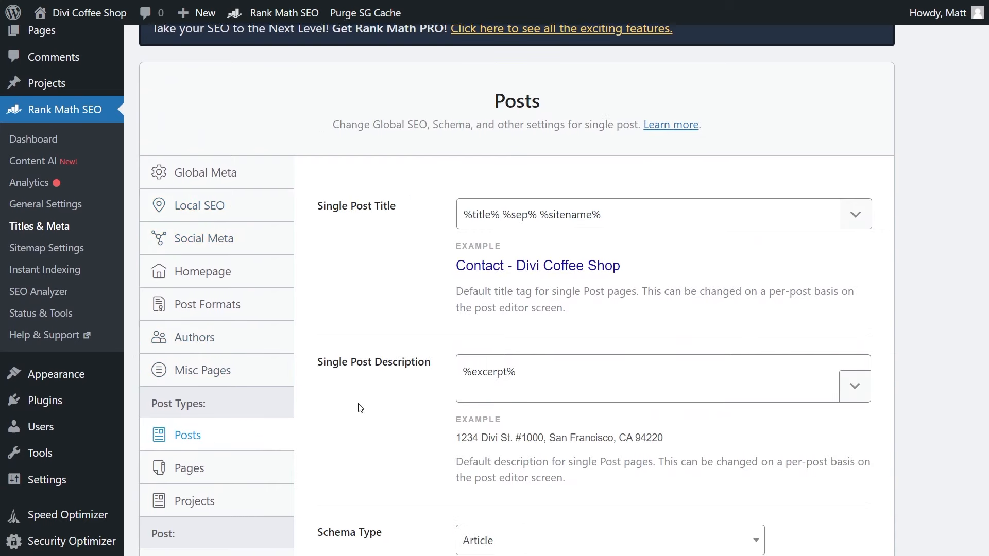
{"action": "scroll", "coordinate": [361, 407], "scroll_direction": "down", "scroll_amount": 3}
{"action": "scroll", "coordinate": [265, 309], "scroll_direction": "down", "scroll_amount": 2}
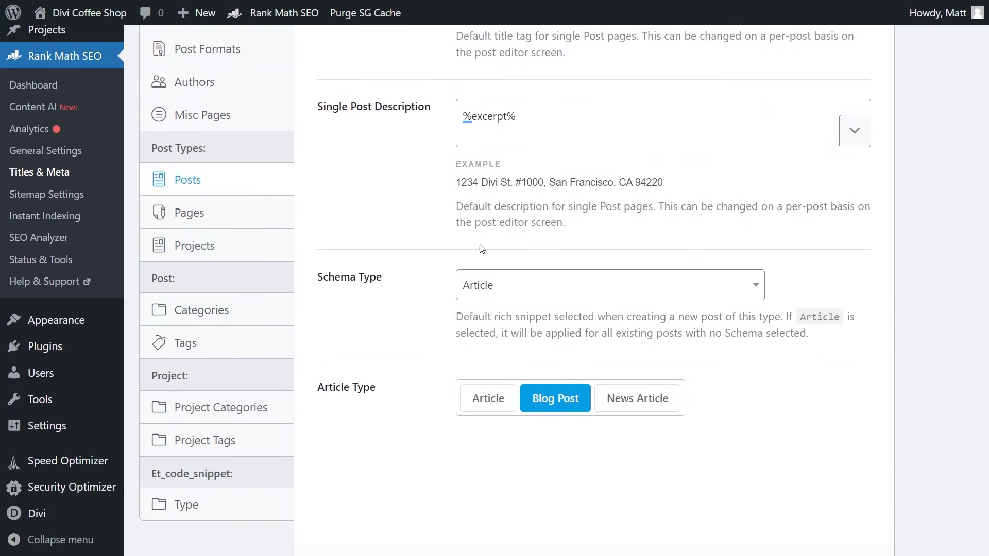
{"action": "scroll", "coordinate": [447, 149], "scroll_direction": "down", "scroll_amount": 1}
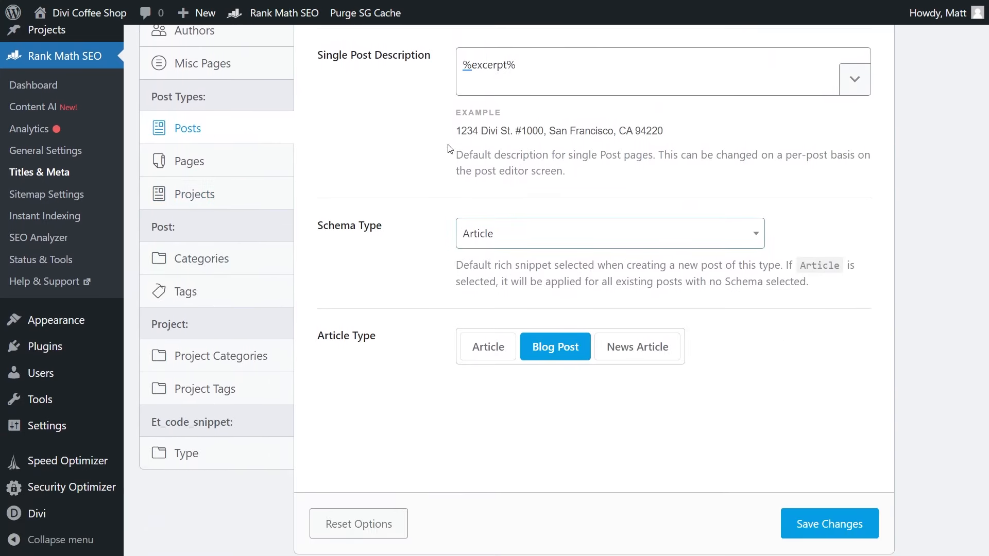
{"action": "left_click", "coordinate": [213, 260]}
{"action": "scroll", "coordinate": [214, 237], "scroll_direction": "up", "scroll_amount": 5}
{"action": "left_click", "coordinate": [210, 364]}
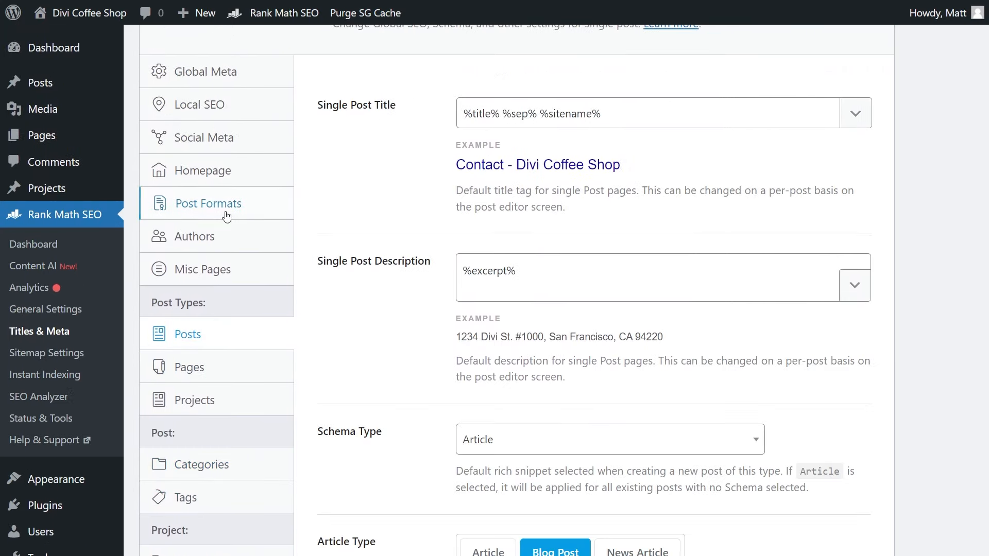
{"action": "left_click", "coordinate": [196, 237]}
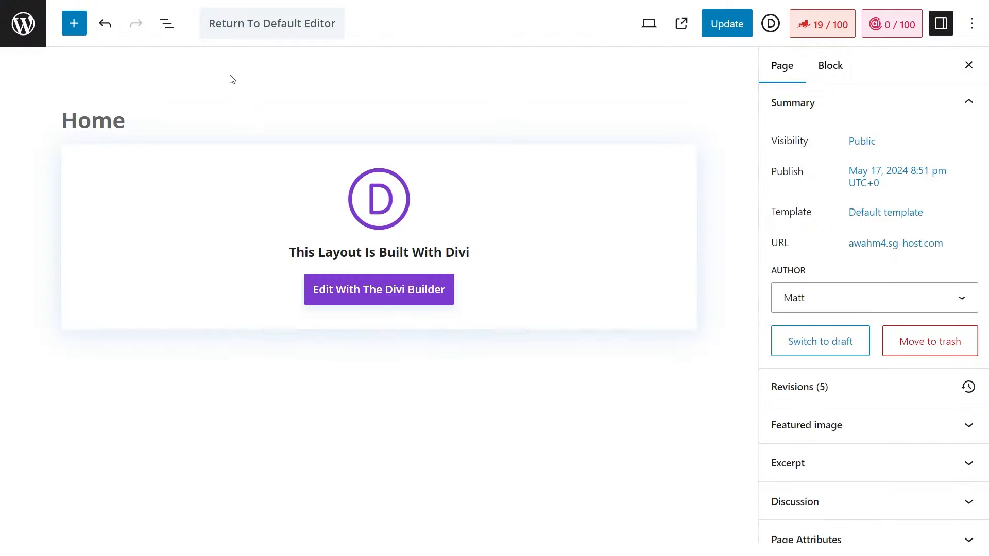
Show the Home page's Rank Math settings and examine its Facebook preview in the social snippet editor
{"action": "left_click", "coordinate": [826, 27]}
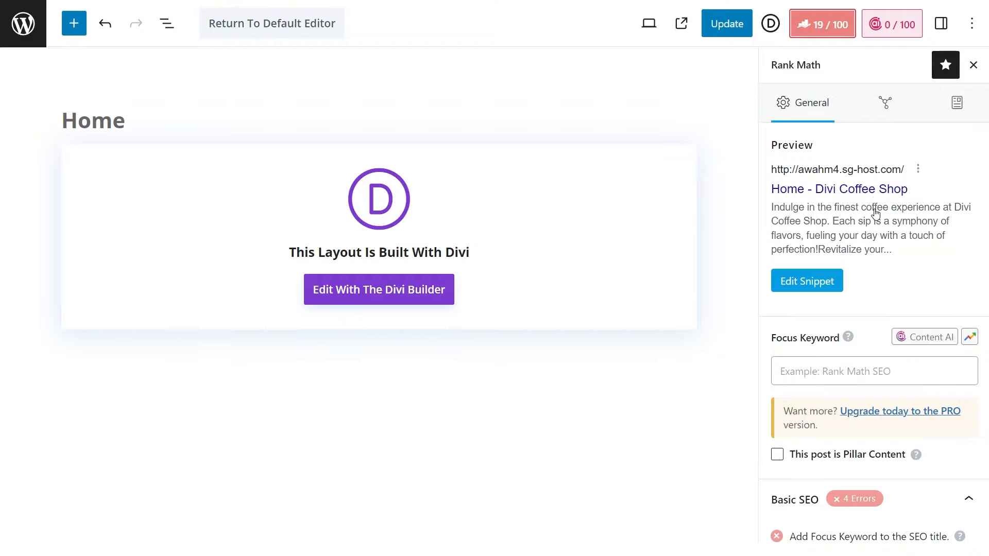
{"action": "left_click", "coordinate": [883, 103]}
{"action": "scroll", "coordinate": [434, 245], "scroll_direction": "down", "scroll_amount": 7}
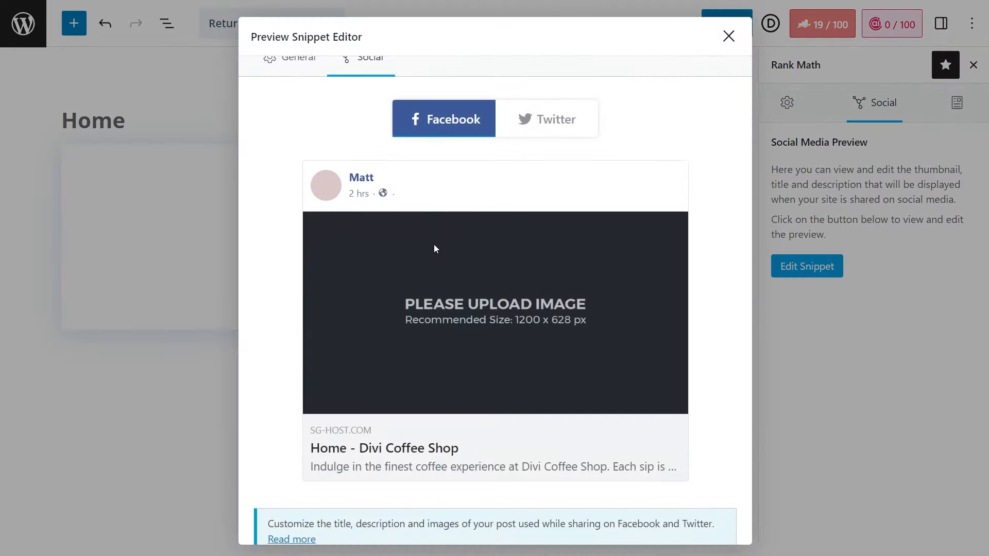
{"action": "scroll", "coordinate": [442, 269], "scroll_direction": "up", "scroll_amount": 7}
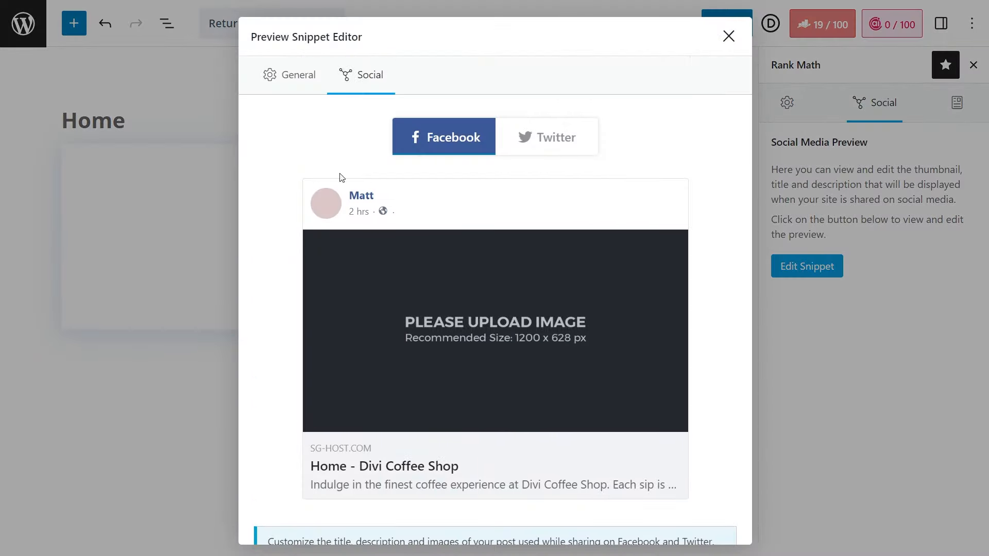
Examine the Home page's Basic SEO and Title Readability checks, then revisit the Facebook sharing preview and close the snippet editor
{"action": "left_click", "coordinate": [729, 36]}
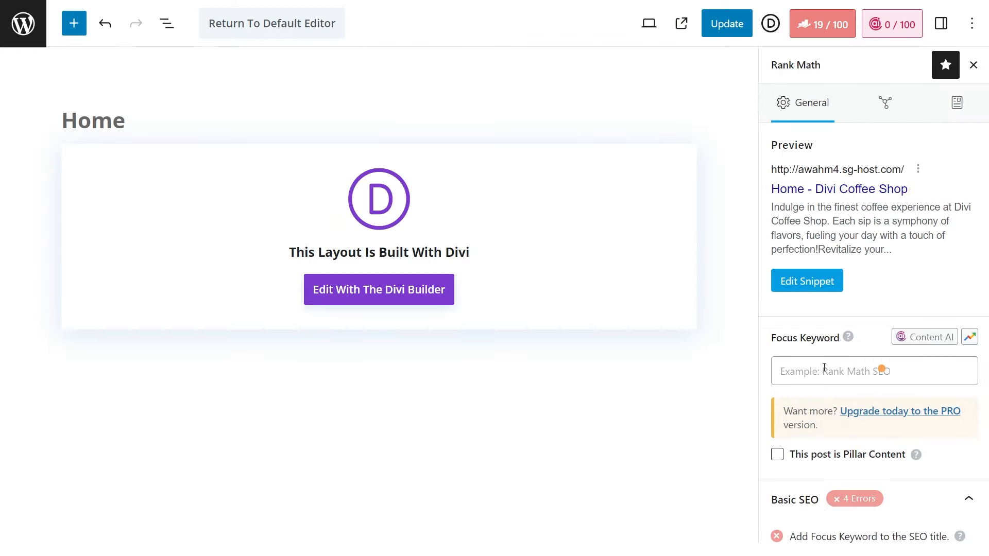
{"action": "scroll", "coordinate": [825, 367], "scroll_direction": "down", "scroll_amount": 2}
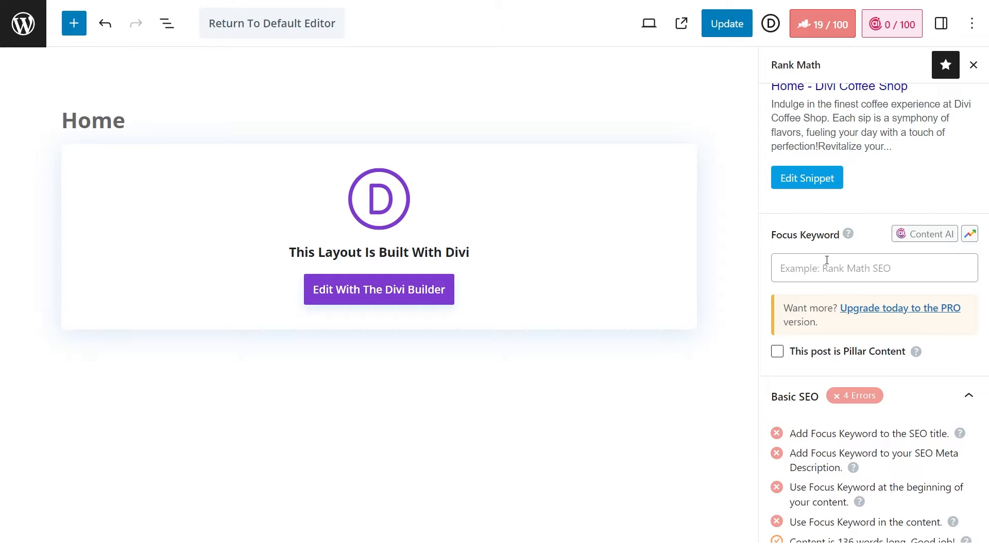
{"action": "scroll", "coordinate": [826, 260], "scroll_direction": "down", "scroll_amount": 2}
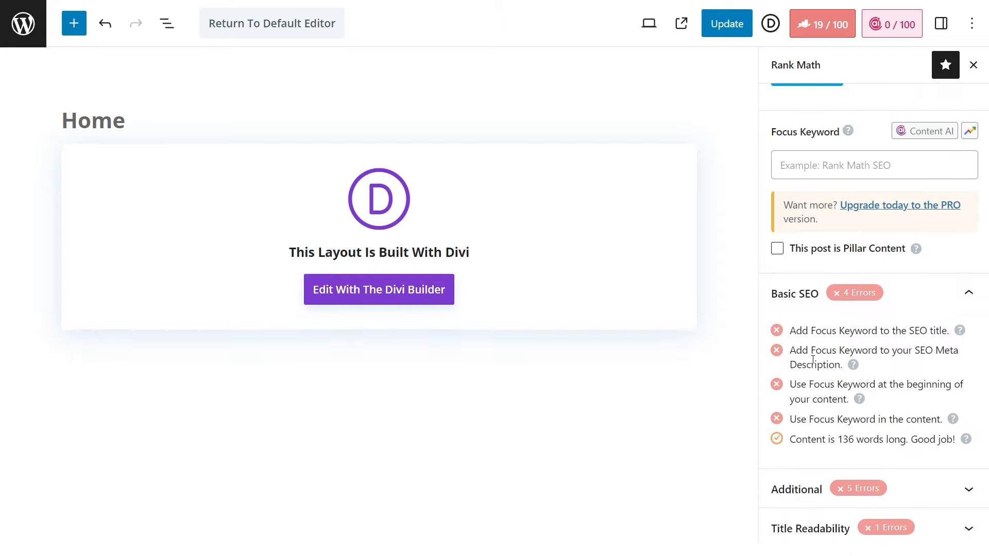
{"action": "scroll", "coordinate": [815, 355], "scroll_direction": "down", "scroll_amount": 1}
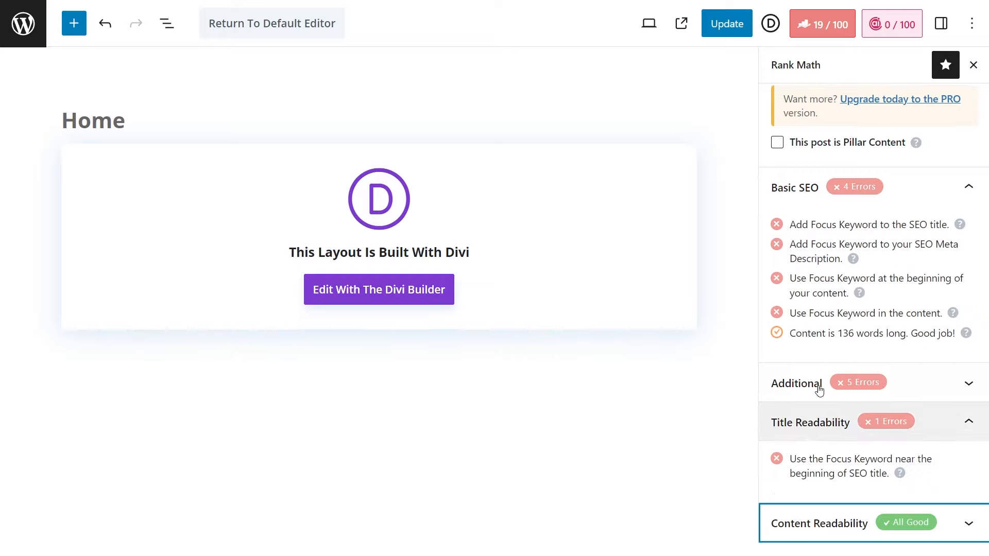
{"action": "scroll", "coordinate": [898, 340], "scroll_direction": "up", "scroll_amount": 1}
{"action": "scroll", "coordinate": [902, 365], "scroll_direction": "down", "scroll_amount": 2}
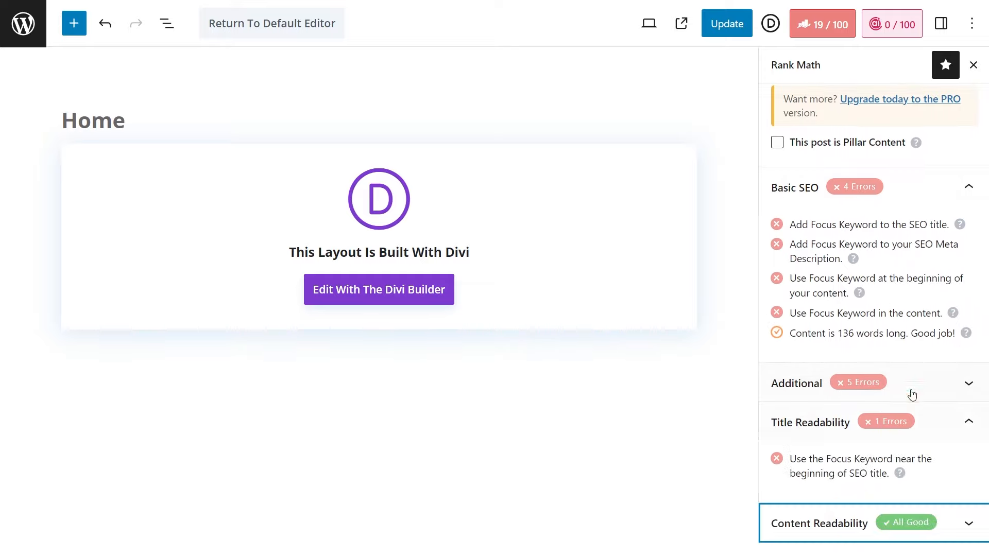
{"action": "scroll", "coordinate": [920, 371], "scroll_direction": "up", "scroll_amount": 6}
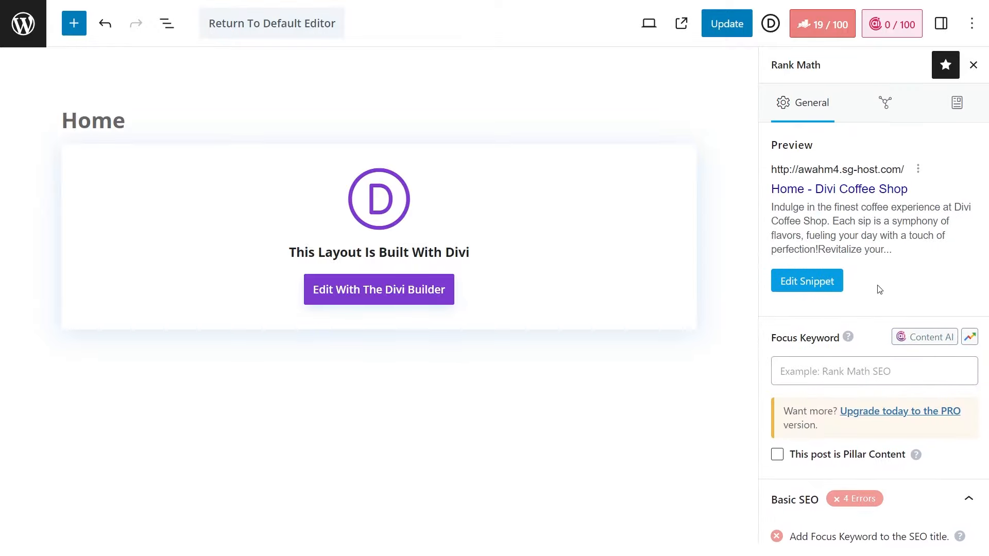
{"action": "left_click", "coordinate": [882, 100]}
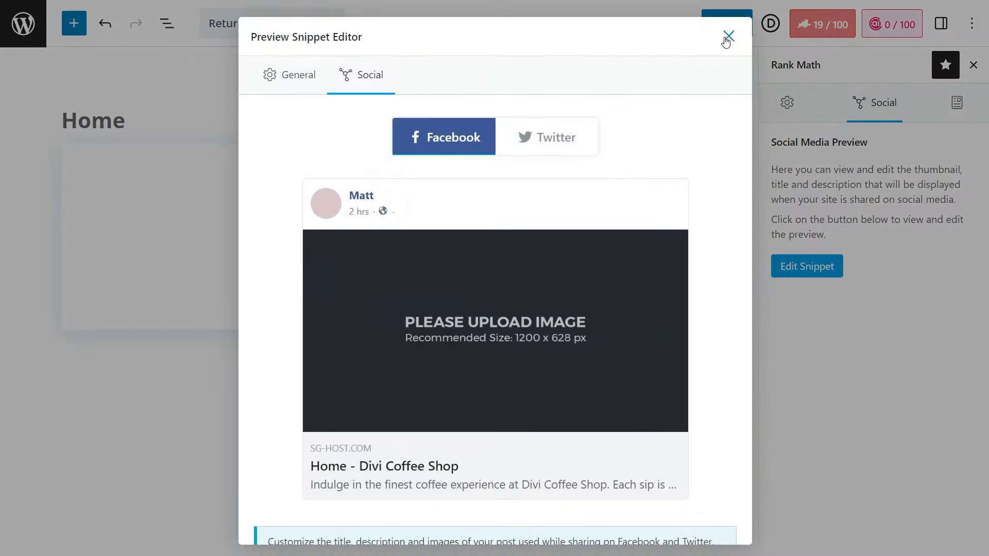
{"action": "left_click", "coordinate": [727, 37]}
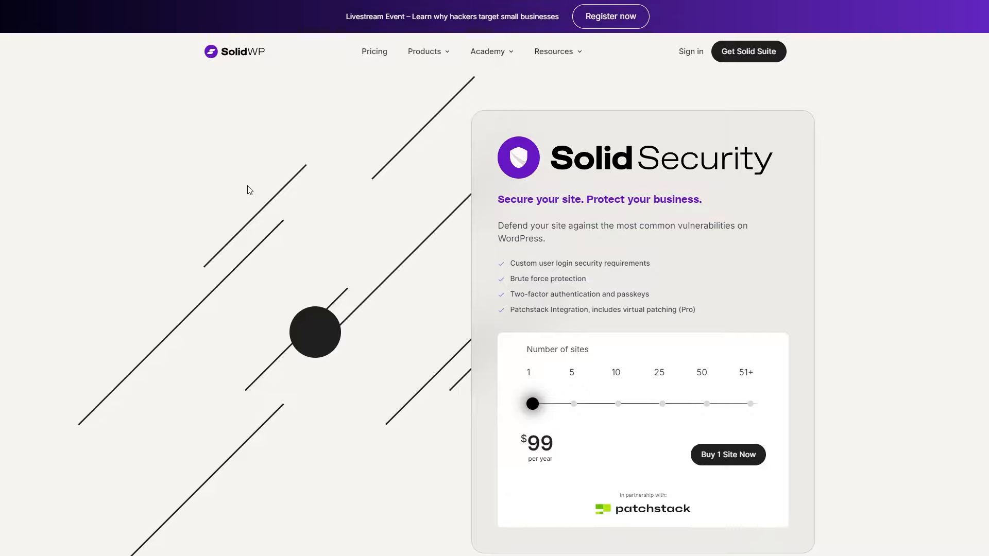
Install and activate SolidWP's Solid Security plugin and open its setup wizard
{"action": "scroll", "coordinate": [554, 426], "scroll_direction": "down", "scroll_amount": 1}
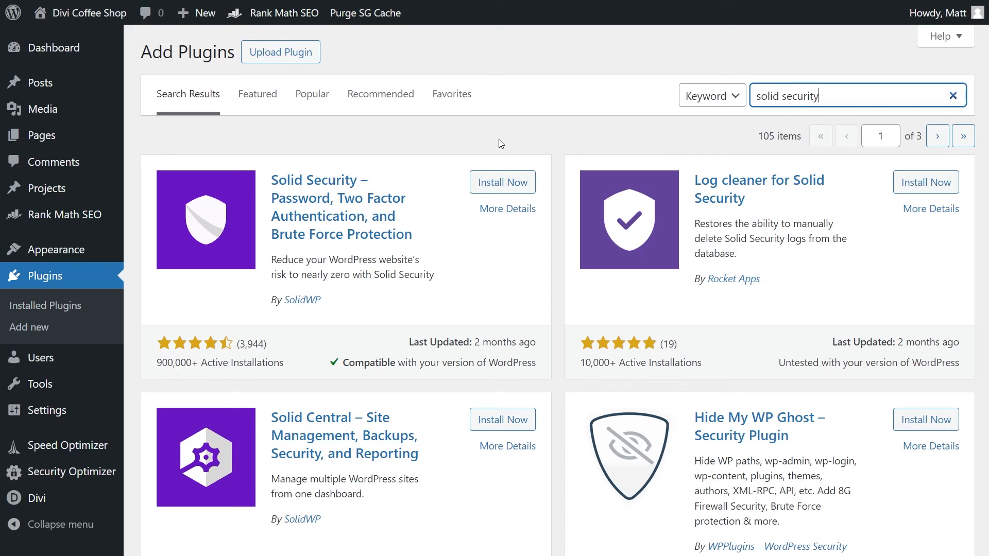
{"action": "left_click", "coordinate": [503, 185]}
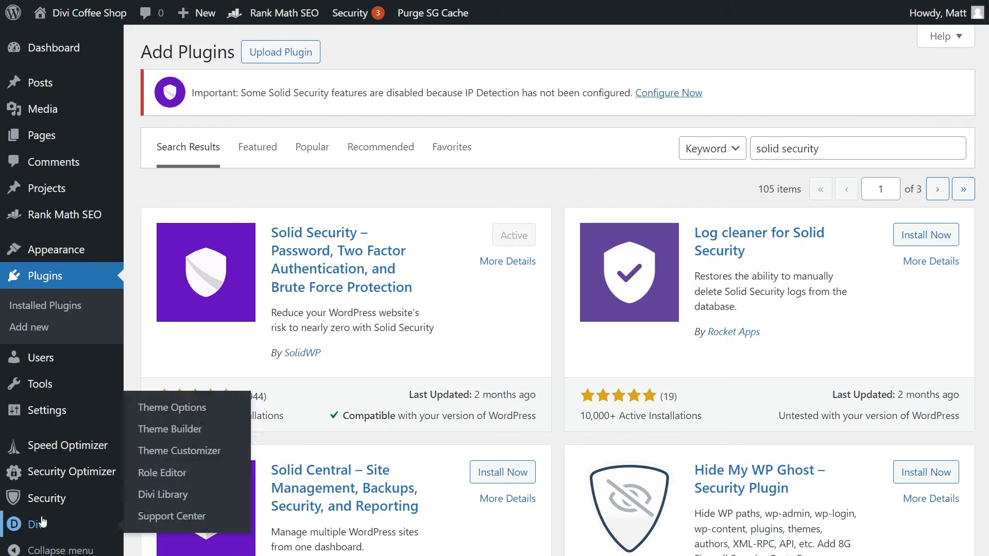
{"action": "mouse_move", "coordinate": [61, 508]}
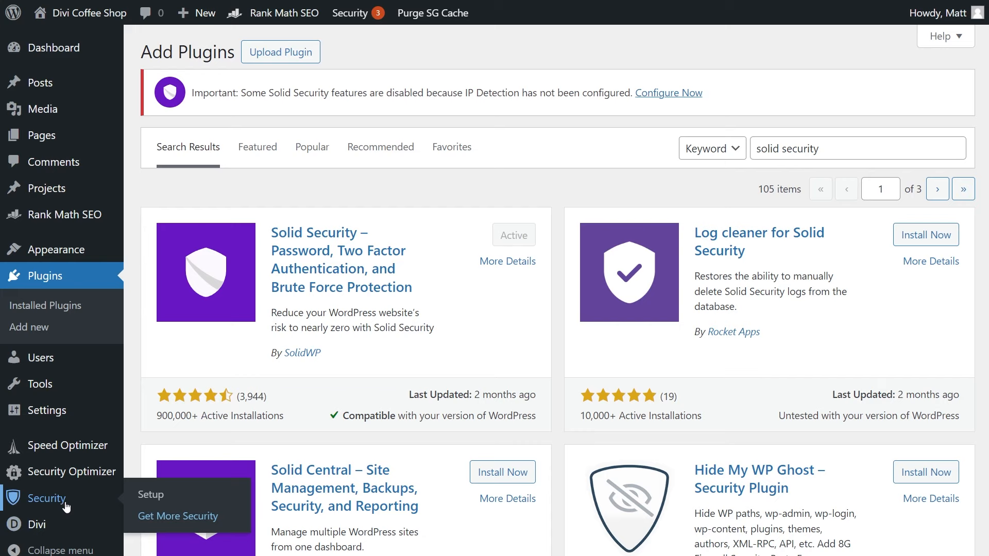
{"action": "left_click", "coordinate": [143, 500]}
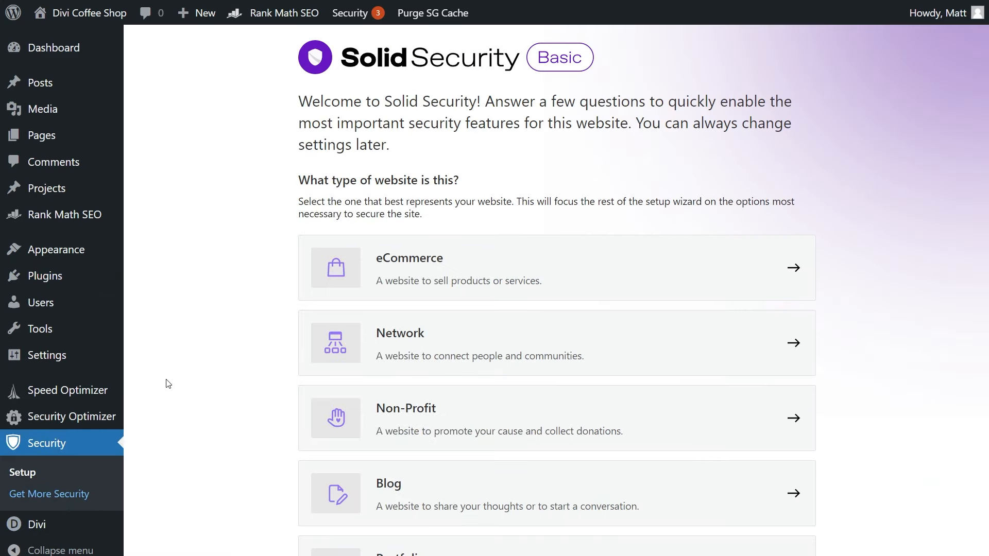
Choose eCommerce as the website type and continue past Global Settings with Authorized IPs empty and proxy detection disabled
{"action": "left_click", "coordinate": [347, 259]}
{"action": "scroll", "coordinate": [316, 249], "scroll_direction": "down", "scroll_amount": 5}
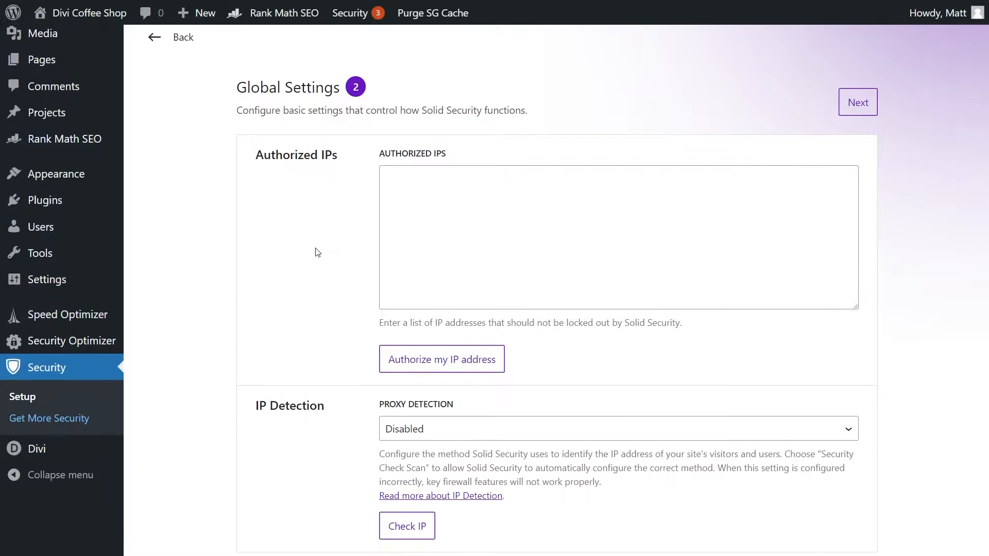
{"action": "left_click", "coordinate": [858, 489]}
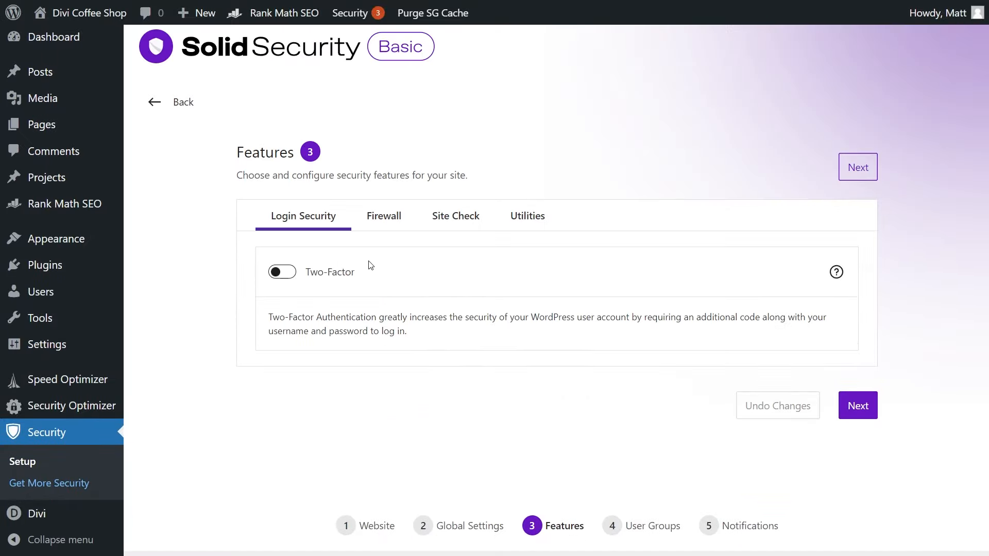
Review the Firewall, Site Check and Utilities options among the wizard's security features
{"action": "left_click", "coordinate": [390, 227]}
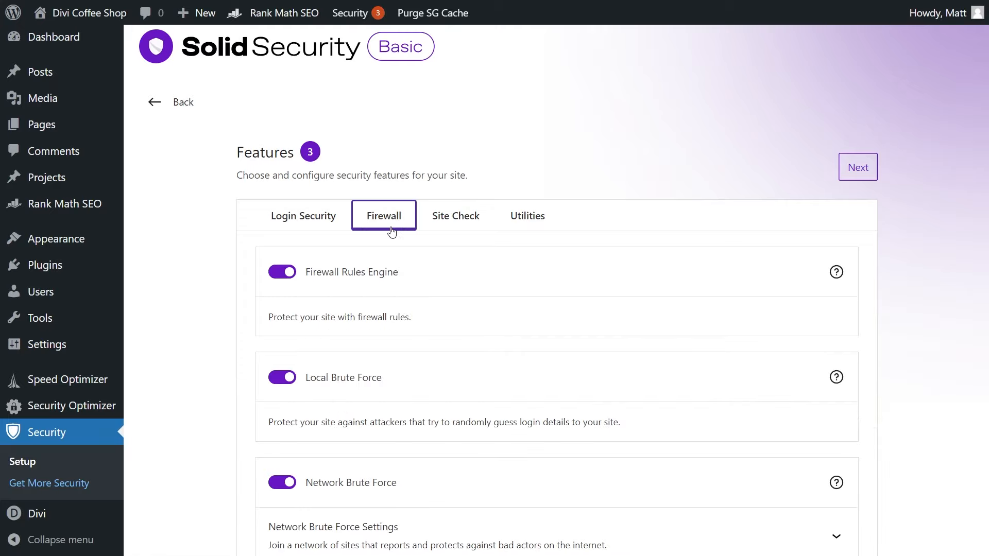
{"action": "left_click", "coordinate": [456, 223]}
{"action": "left_click", "coordinate": [541, 227]}
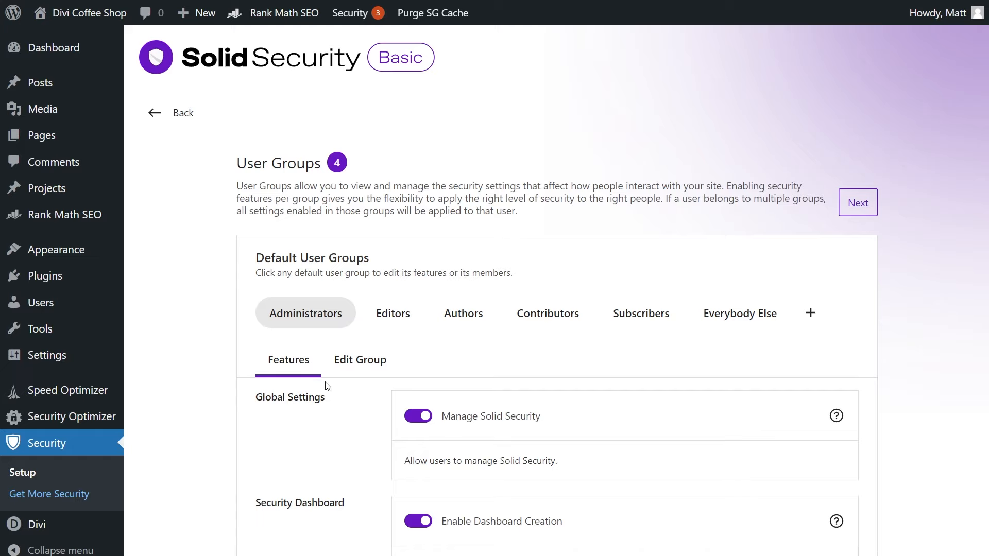
Keep the default user group settings and complete the security setup with all Administrator users as notification recipients
{"action": "scroll", "coordinate": [333, 387], "scroll_direction": "down", "scroll_amount": 7}
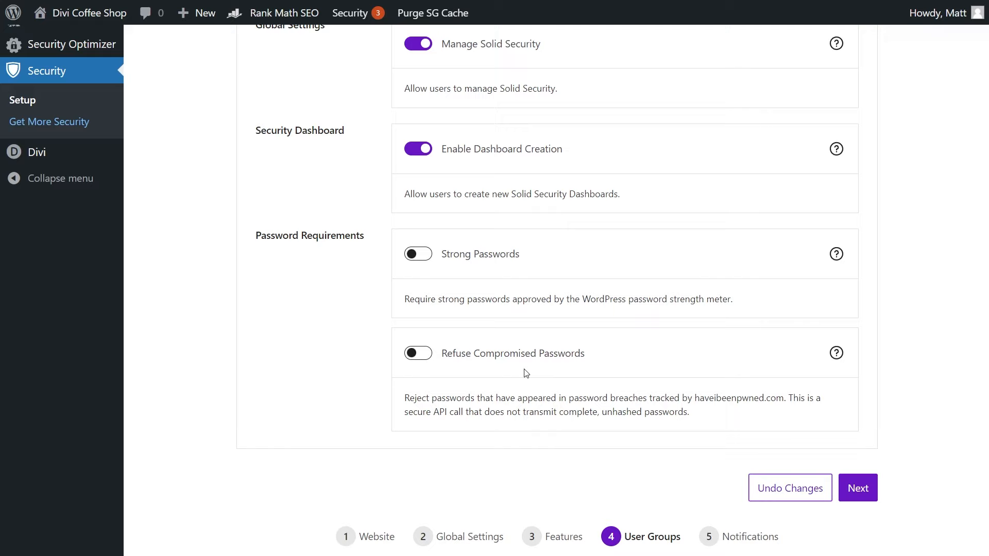
{"action": "left_click", "coordinate": [855, 487]}
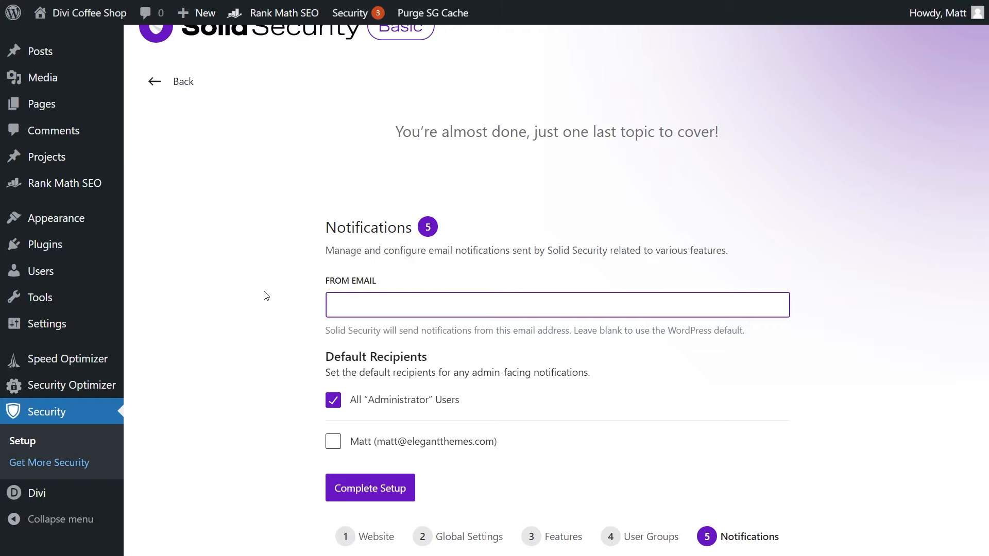
{"action": "key", "text": "Return"}
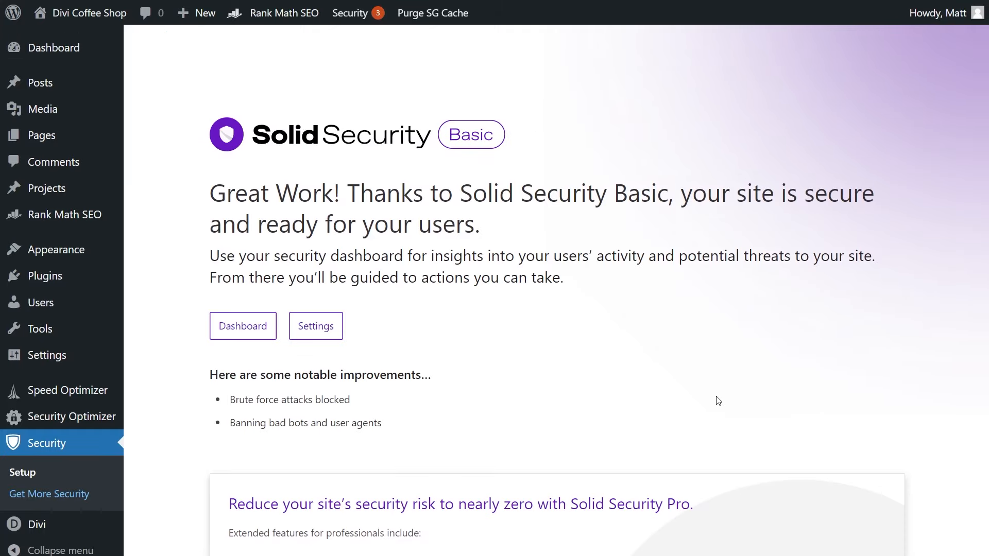
{"action": "scroll", "coordinate": [719, 401], "scroll_direction": "down", "scroll_amount": 8}
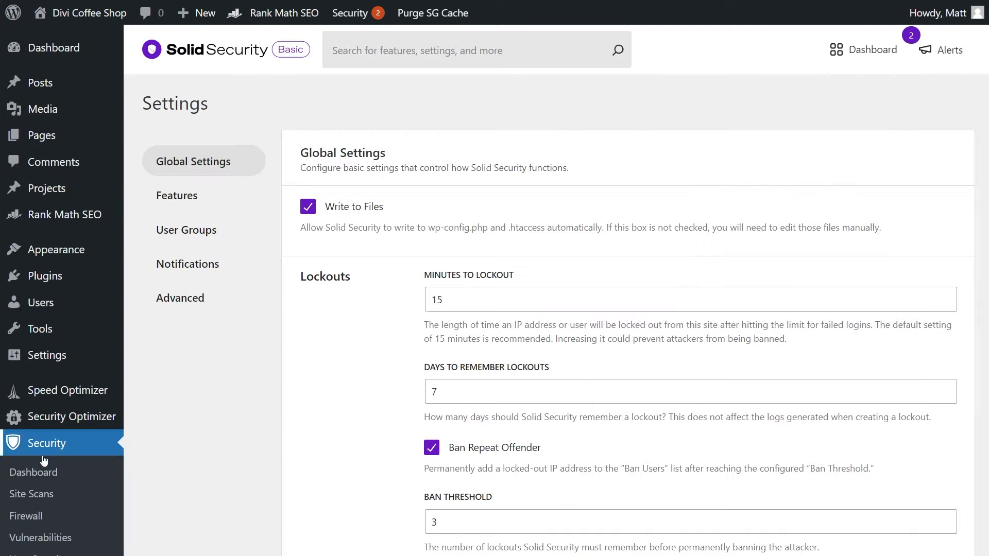
Examine Solid Security's Global Settings, including lockouts, lockout messages, logging and IP detection
{"action": "scroll", "coordinate": [49, 411], "scroll_direction": "down", "scroll_amount": 6}
{"action": "scroll", "coordinate": [339, 442], "scroll_direction": "down", "scroll_amount": 10}
{"action": "scroll", "coordinate": [297, 464], "scroll_direction": "down", "scroll_amount": 8}
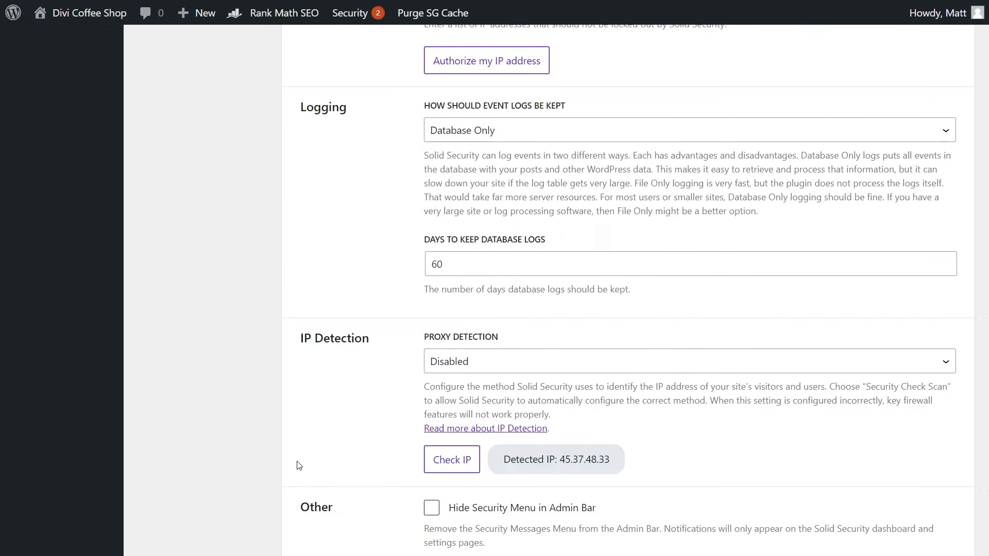
{"action": "scroll", "coordinate": [327, 254], "scroll_direction": "up", "scroll_amount": 12}
{"action": "scroll", "coordinate": [444, 340], "scroll_direction": "up", "scroll_amount": 3}
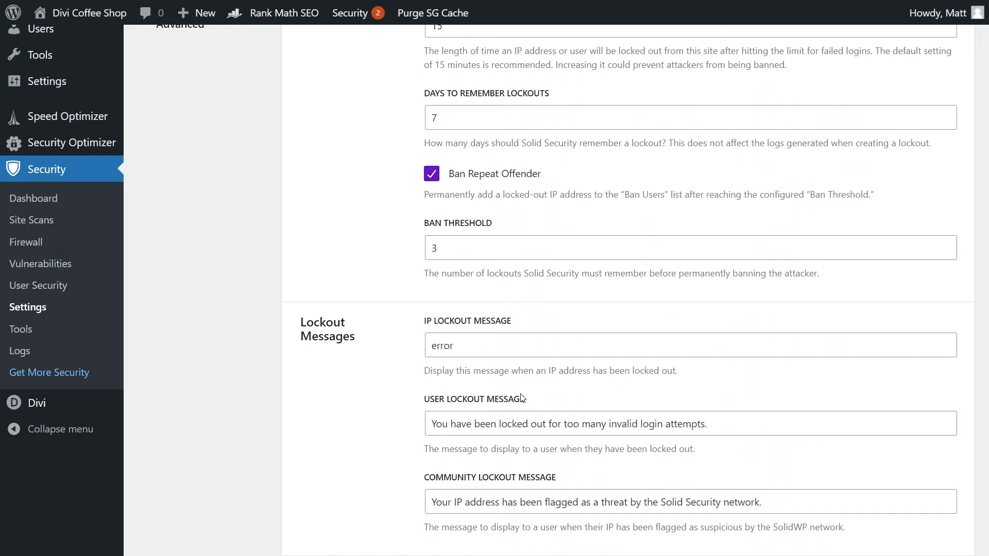
{"action": "scroll", "coordinate": [296, 394], "scroll_direction": "up", "scroll_amount": 5}
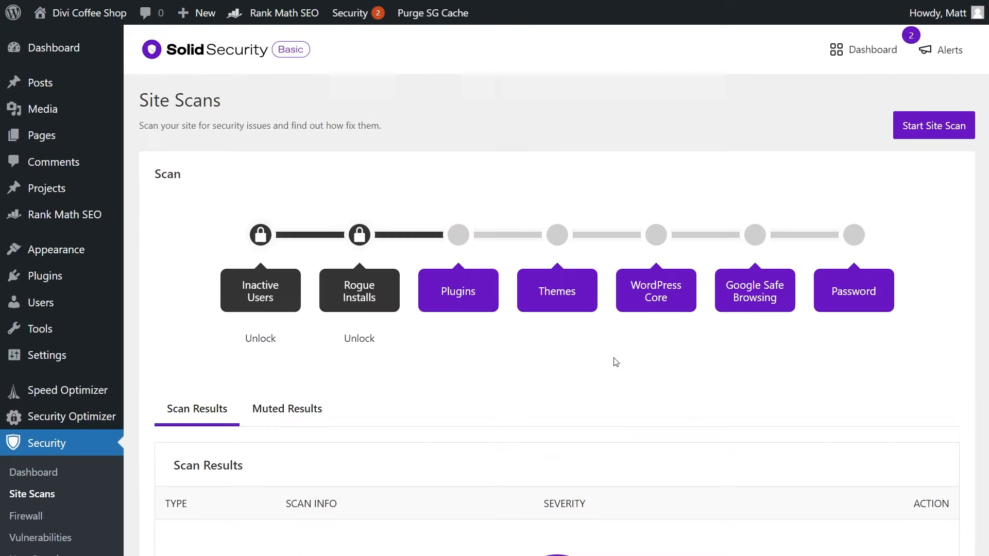
Examine Solid Security's Site Scans and Firewall logs, and bring up the list of vulnerable software
{"action": "scroll", "coordinate": [475, 379], "scroll_direction": "down", "scroll_amount": 5}
{"action": "scroll", "coordinate": [474, 442], "scroll_direction": "up", "scroll_amount": 5}
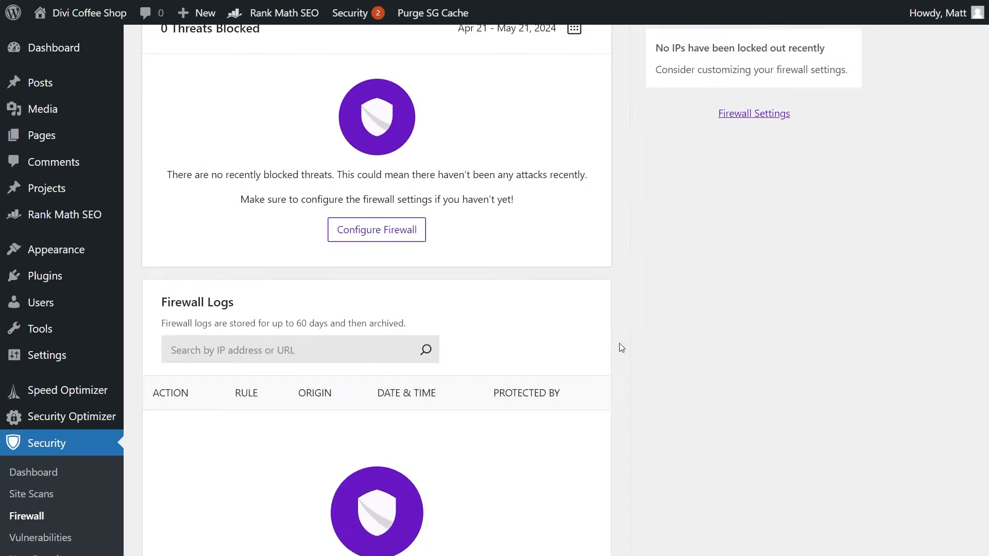
{"action": "scroll", "coordinate": [626, 350], "scroll_direction": "up", "scroll_amount": 5}
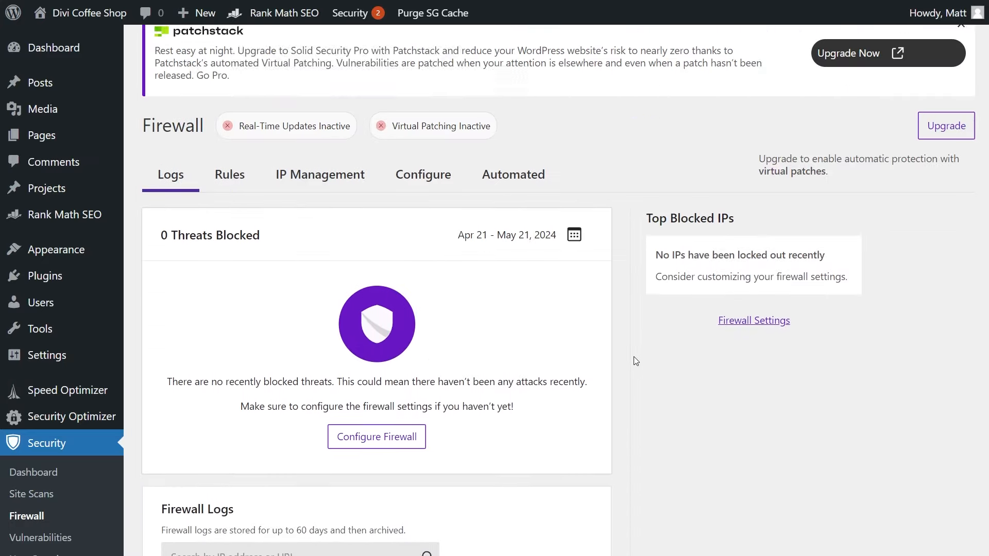
{"action": "left_click", "coordinate": [40, 538]}
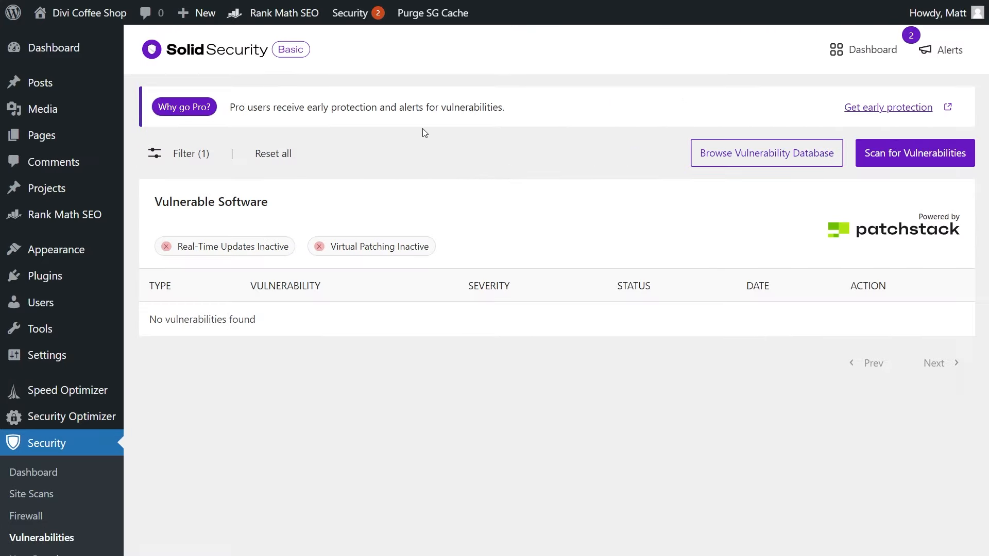